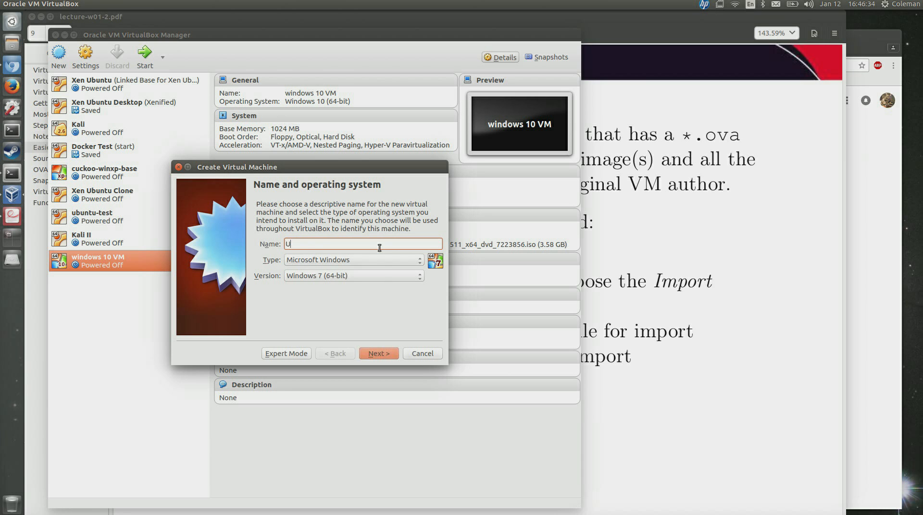
# Name the machine 'Ubuntu Test 2' with type Linux and version Ubuntu (64-bit).
pyautogui.write('u Test')
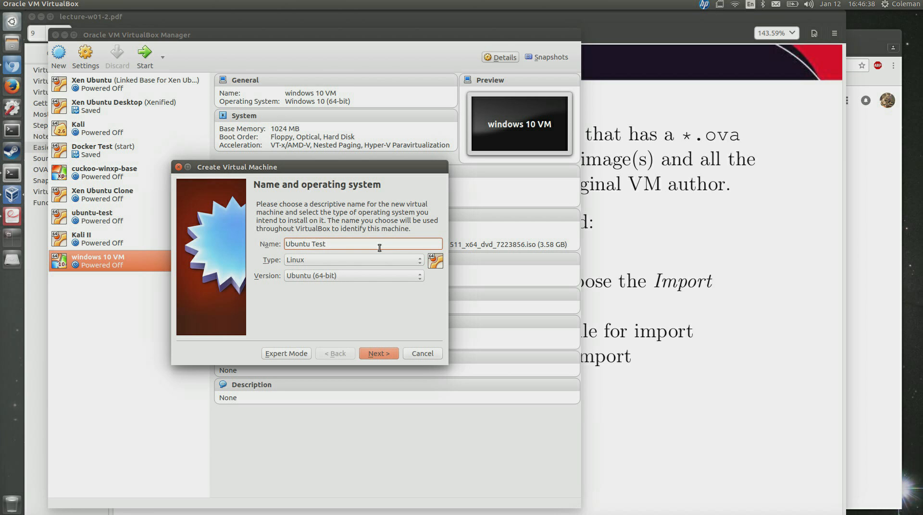
pyautogui.write(' 2')
pyautogui.click(386, 275)
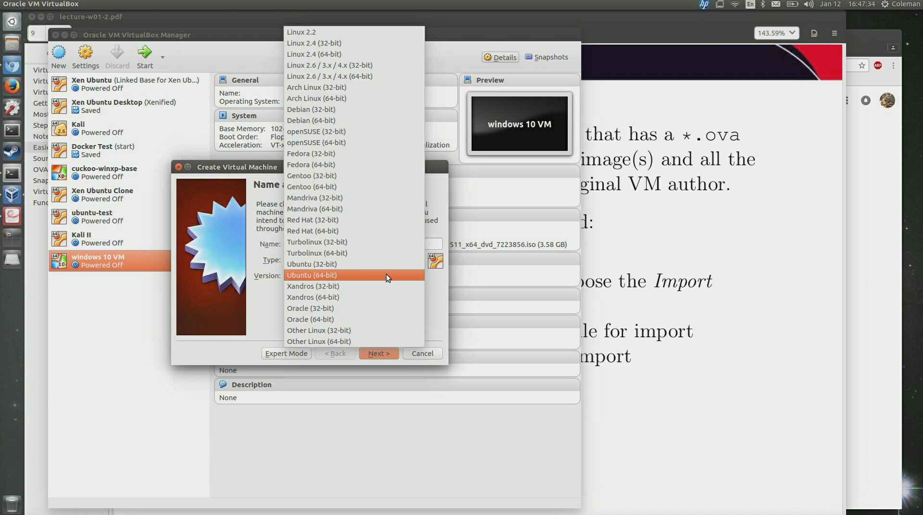
pyautogui.click(266, 302)
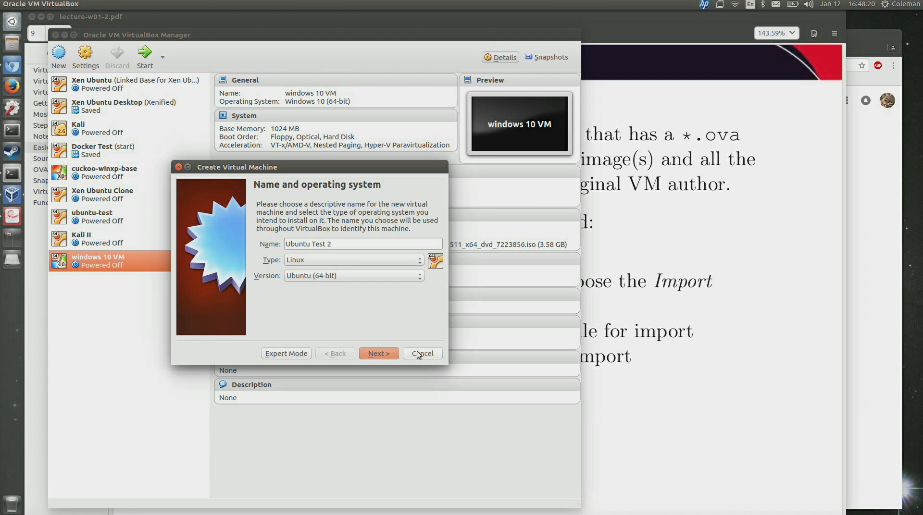
pyautogui.click(379, 354)
# Keep 1024 MB memory and create a dynamically allocated 8 GB VDI hard disk.
pyautogui.click(379, 354)
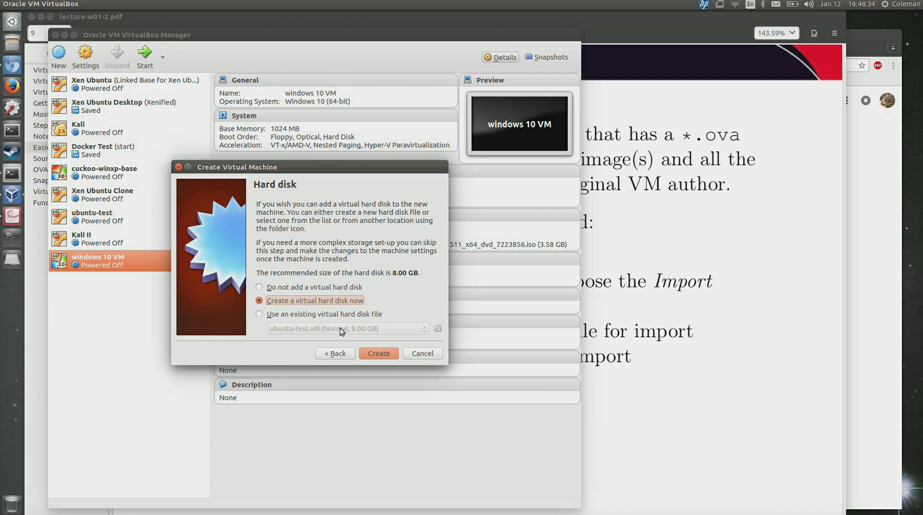
pyautogui.click(331, 359)
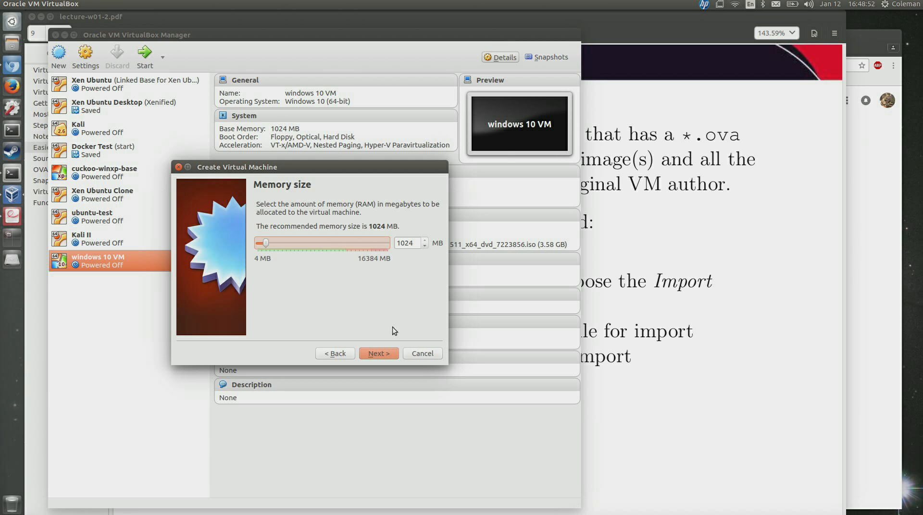
pyautogui.click(383, 356)
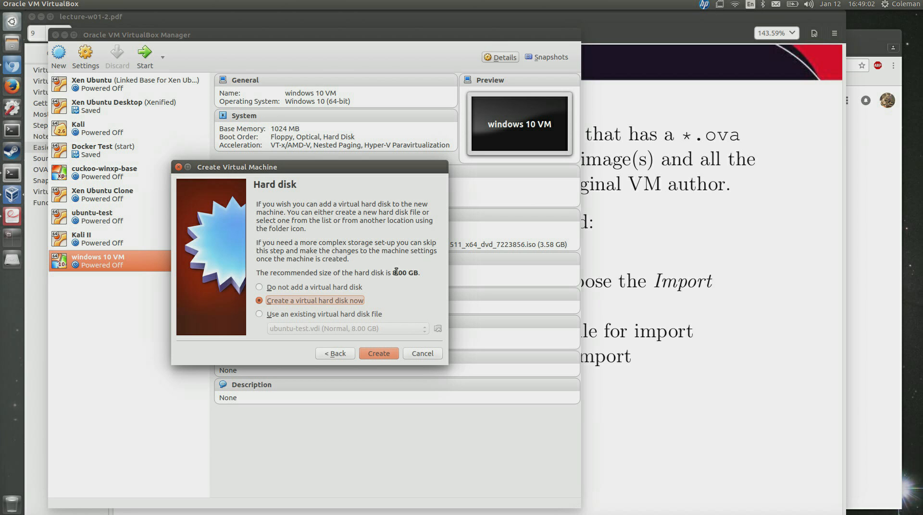
pyautogui.click(381, 353)
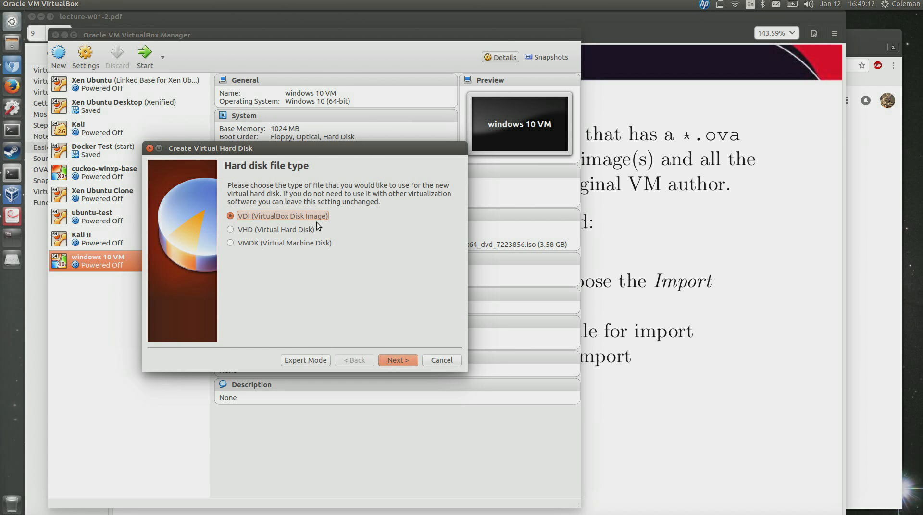
pyautogui.click(394, 361)
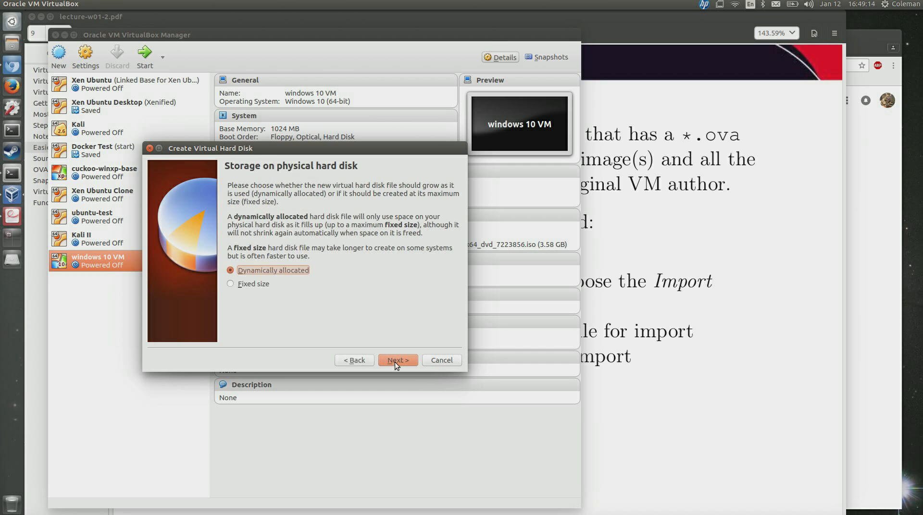
pyautogui.click(395, 362)
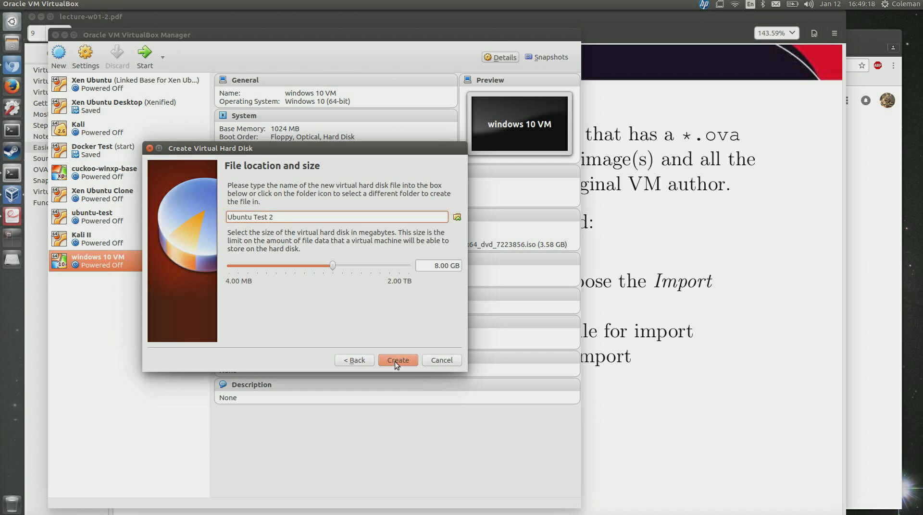
pyautogui.click(394, 361)
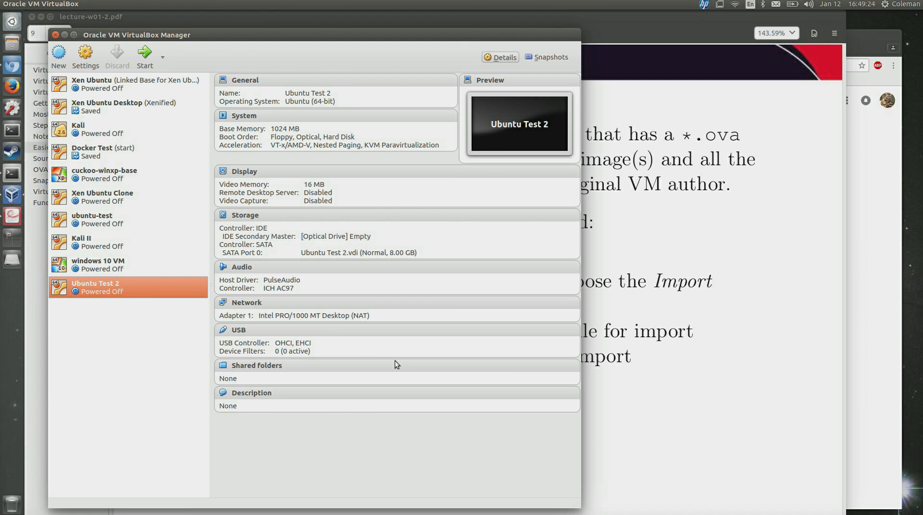
# Open the Settings dialog for Ubuntu Test 2 from its context menu.
pyautogui.rightClick(165, 290)
pyautogui.click(181, 297)
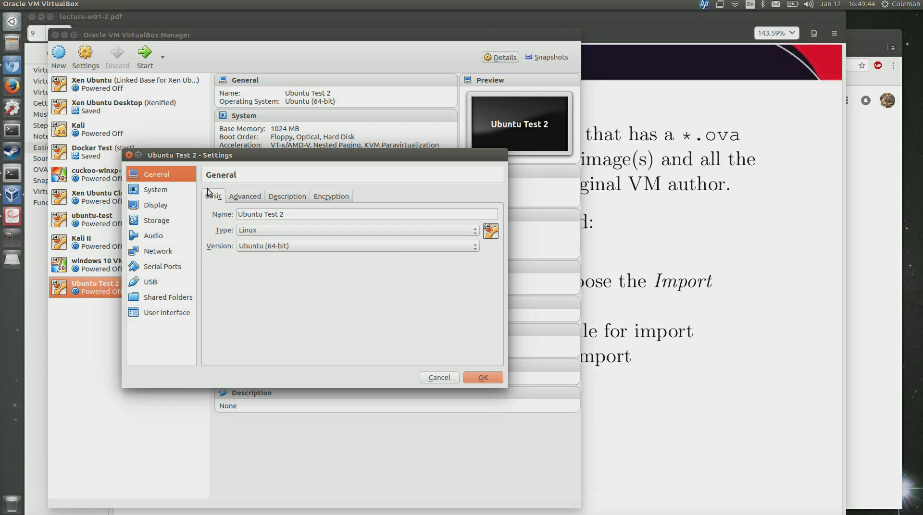
# Load ubuntu-16.04.1-desktop-amd64.iso into the empty IDE optical drive and save the settings.
pyautogui.click(168, 221)
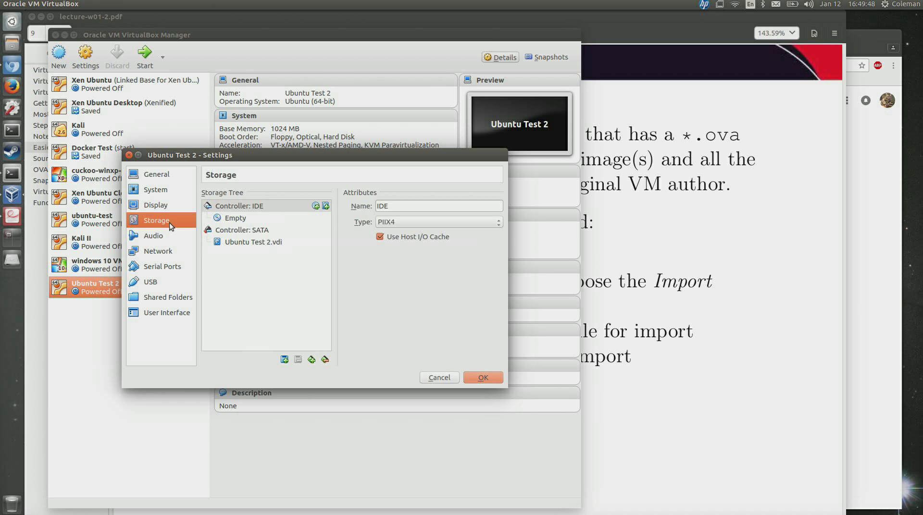
pyautogui.click(247, 243)
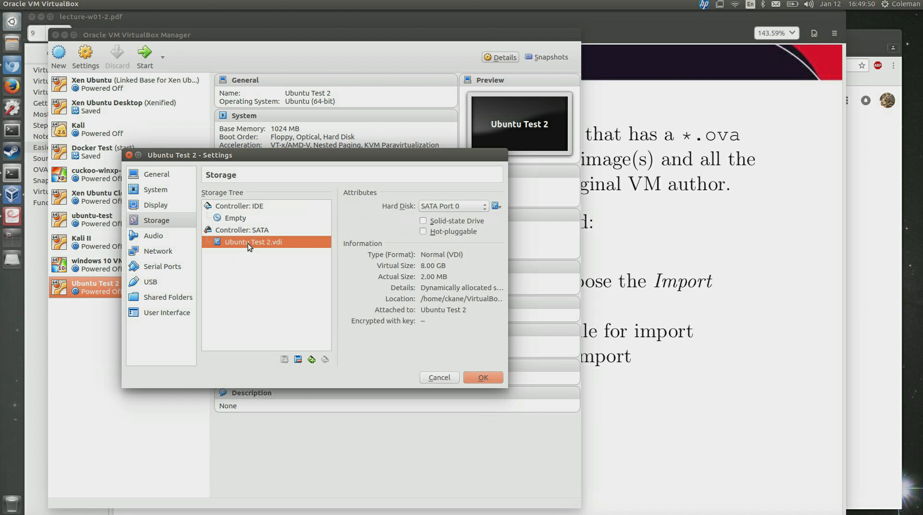
pyautogui.click(246, 221)
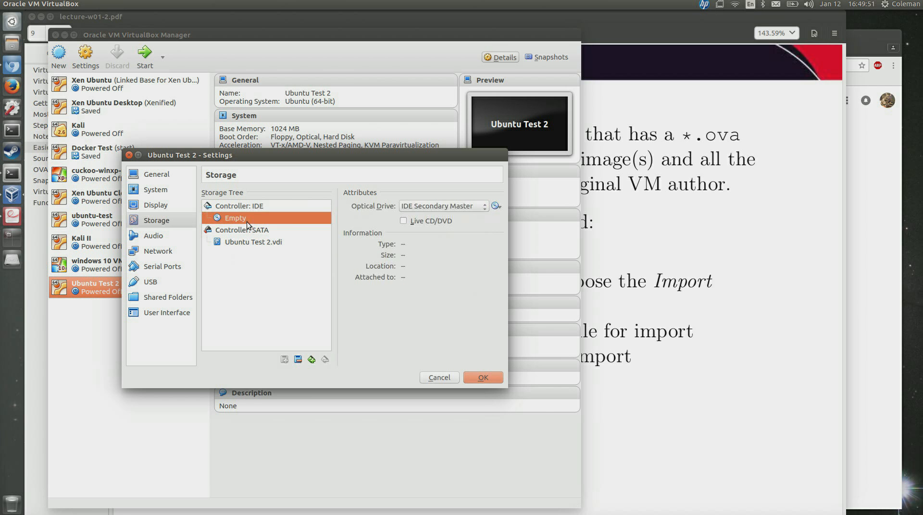
pyautogui.click(497, 206)
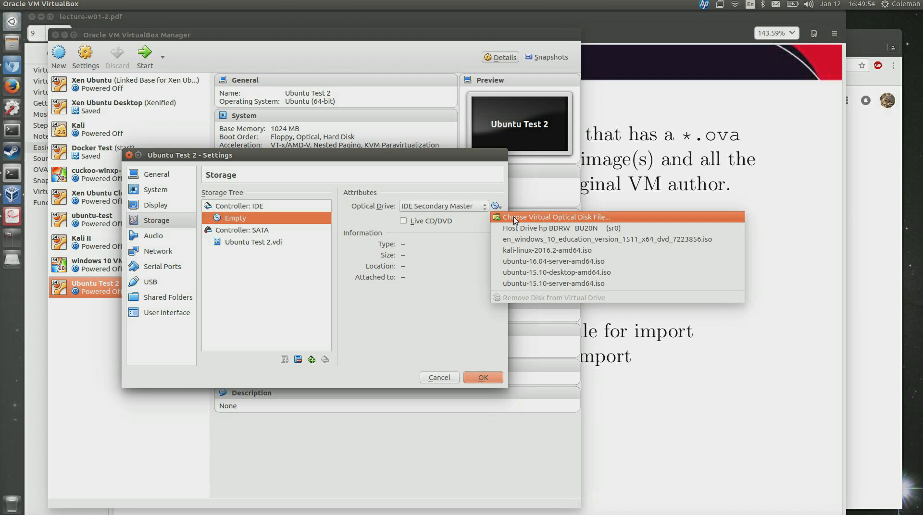
pyautogui.click(513, 218)
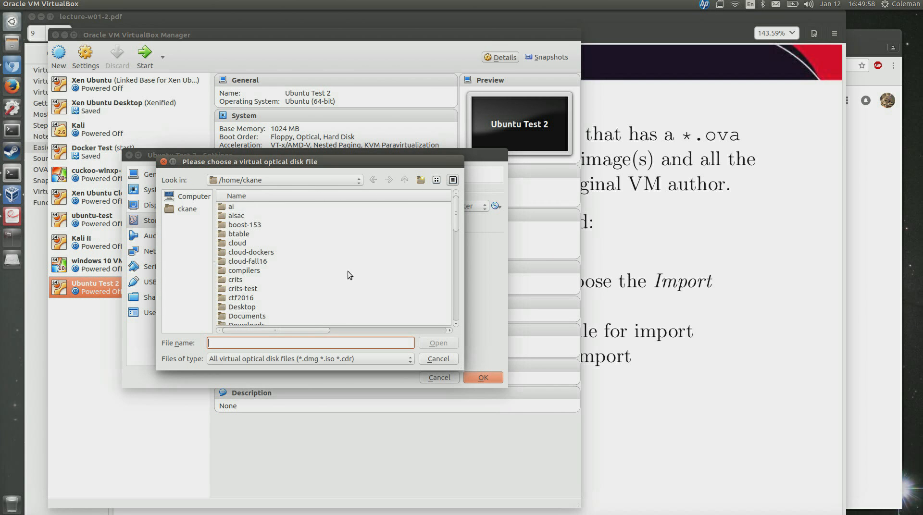
pyautogui.scroll(-10, 348, 272)
pyautogui.doubleClick(291, 316)
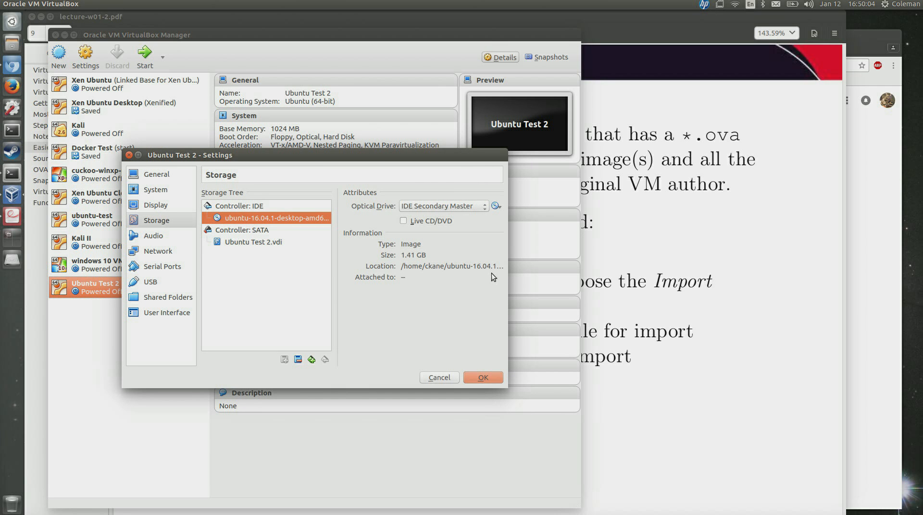
pyautogui.moveTo(508, 270); pyautogui.dragTo(637, 253)
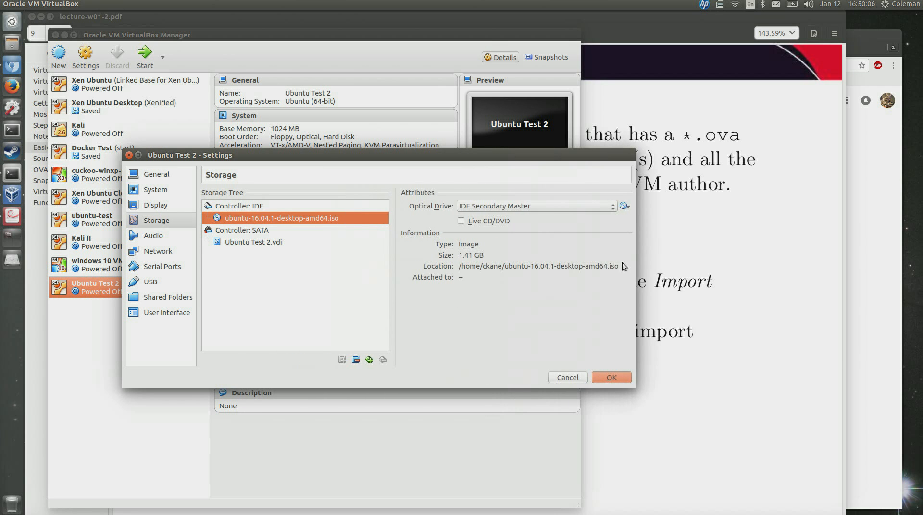
pyautogui.tripleClick(608, 264)
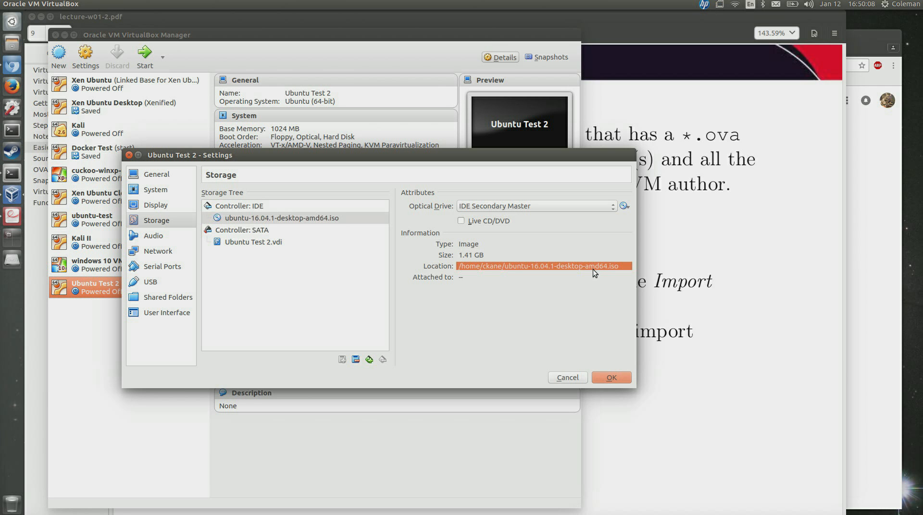
pyautogui.click(623, 377)
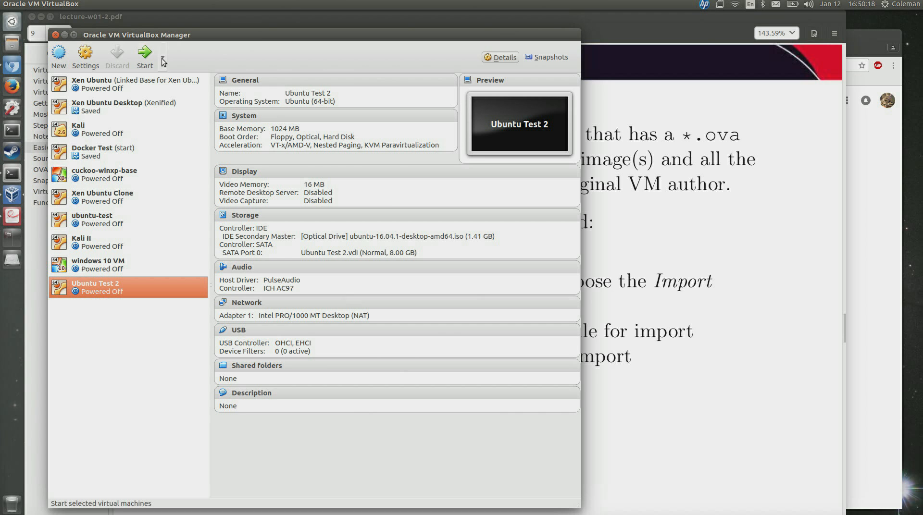
# Start Ubuntu Test 2 and bring its VM window forward to the installer Welcome screen.
pyautogui.click(146, 62)
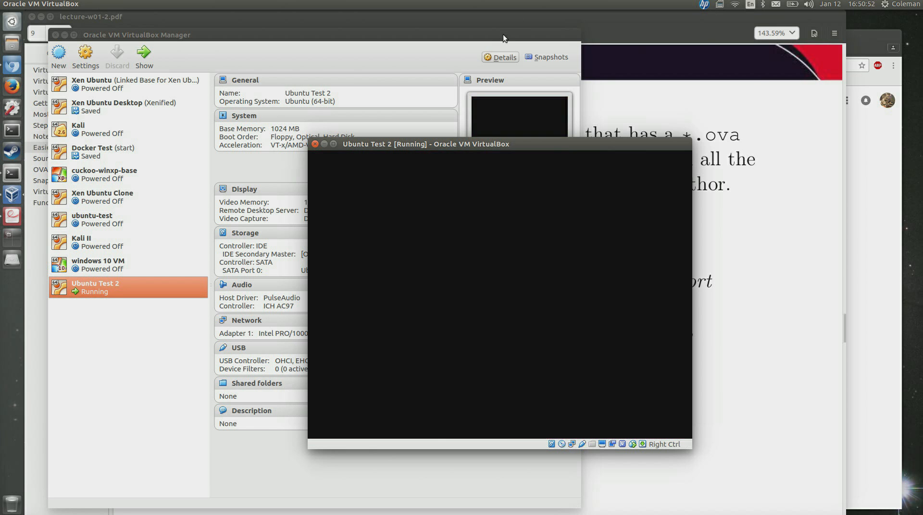
pyautogui.click(503, 34)
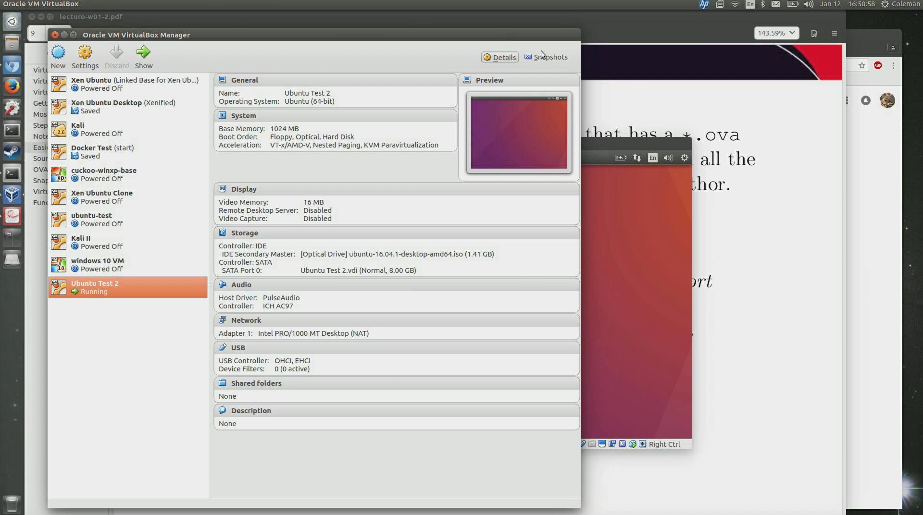
pyautogui.click(652, 140)
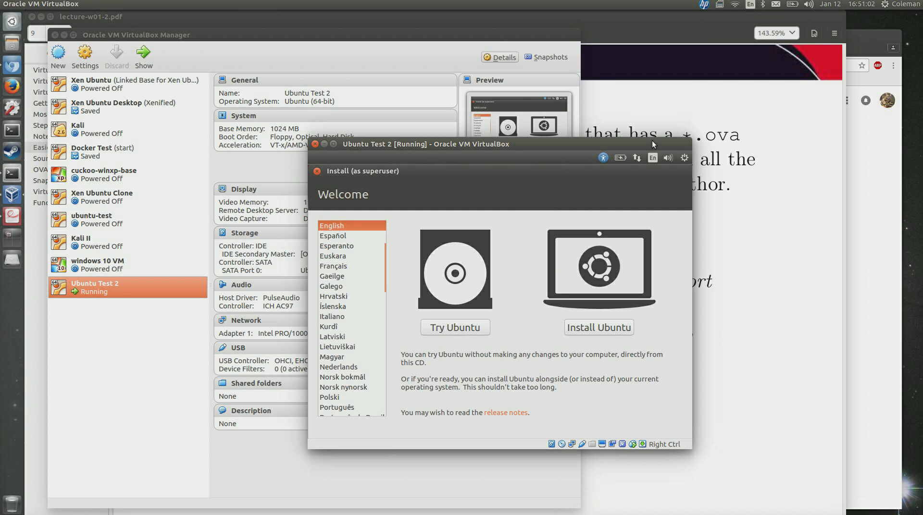
# Choose Try Ubuntu to reach the live desktop and move the VM window up-right.
pyautogui.click(446, 329)
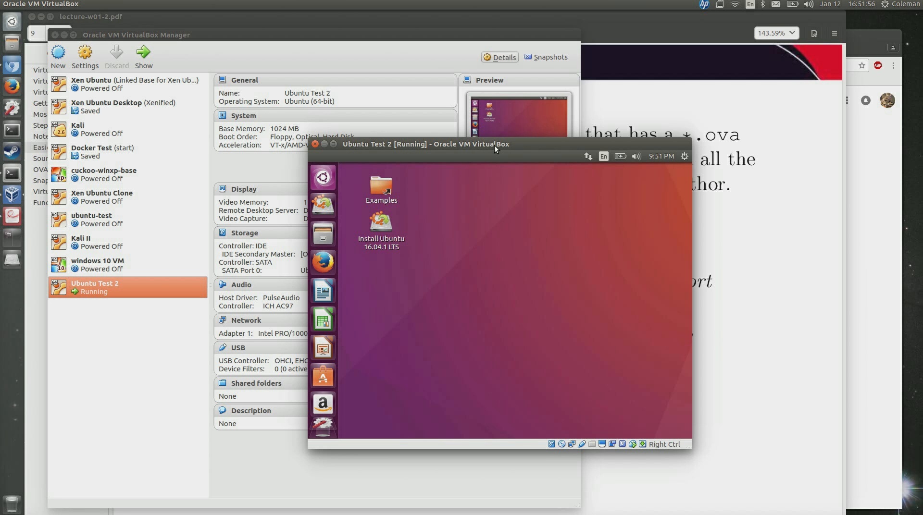
pyautogui.moveTo(494, 145); pyautogui.dragTo(559, 112)
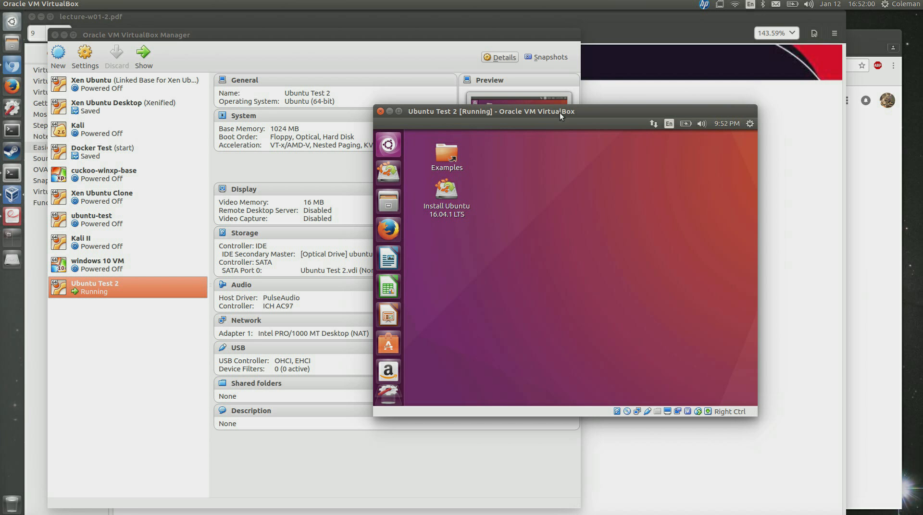
# Close the Ubuntu Test 2 VM window to bring up the Close Virtual Machine dialog.
pyautogui.click(381, 112)
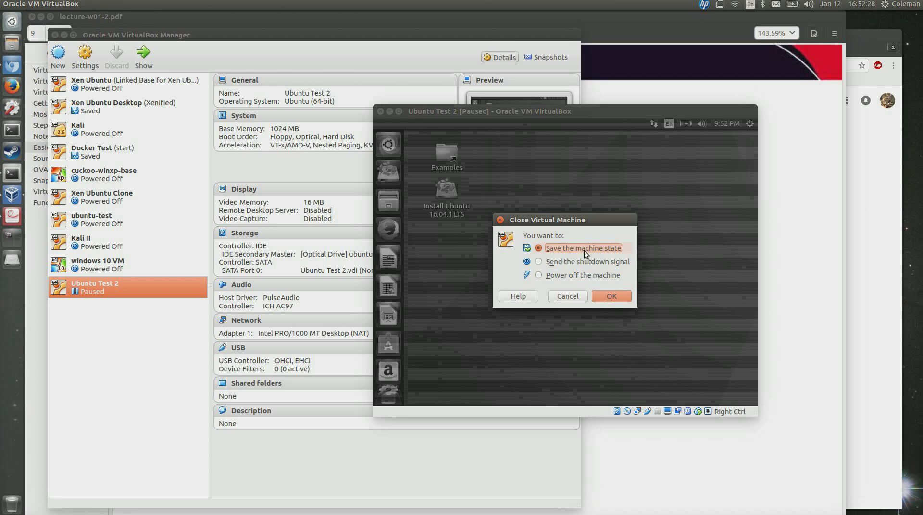
# Save the machine state, then quit and relaunch VirtualBox from the Dash search.
pyautogui.click(617, 298)
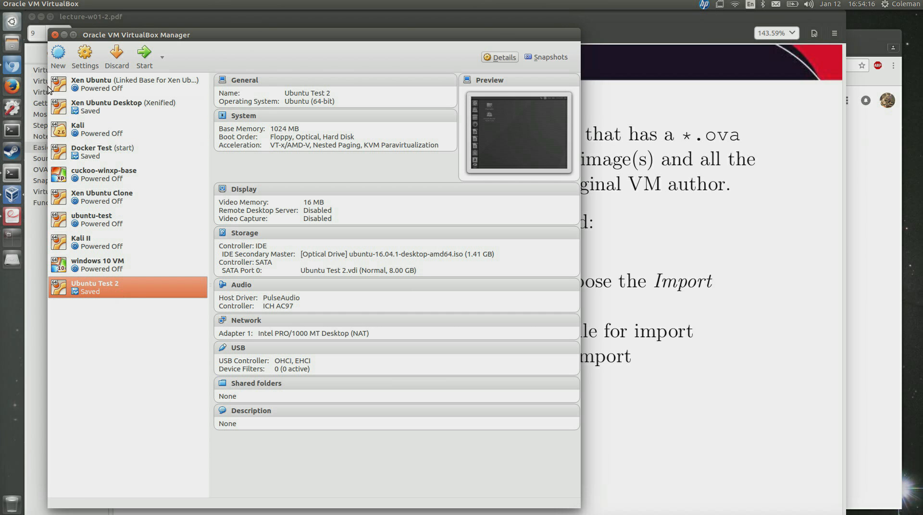
pyautogui.click(56, 35)
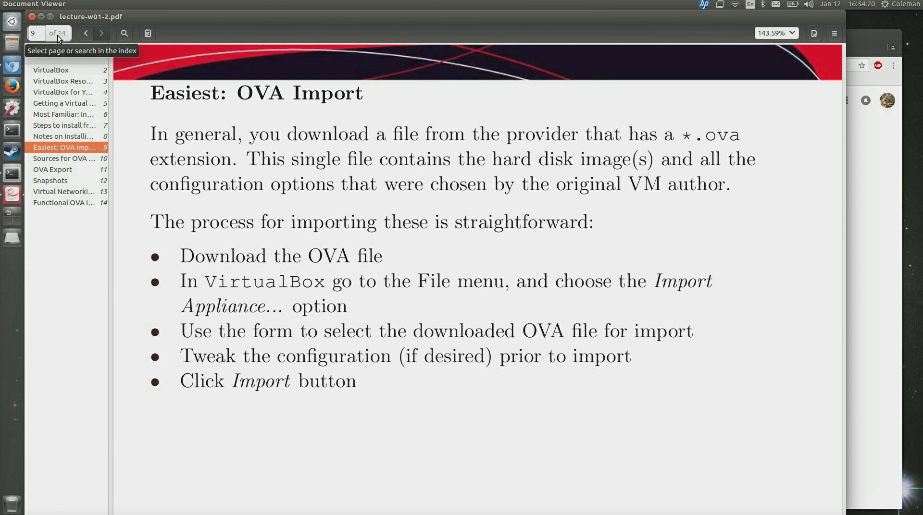
pyautogui.click(14, 30)
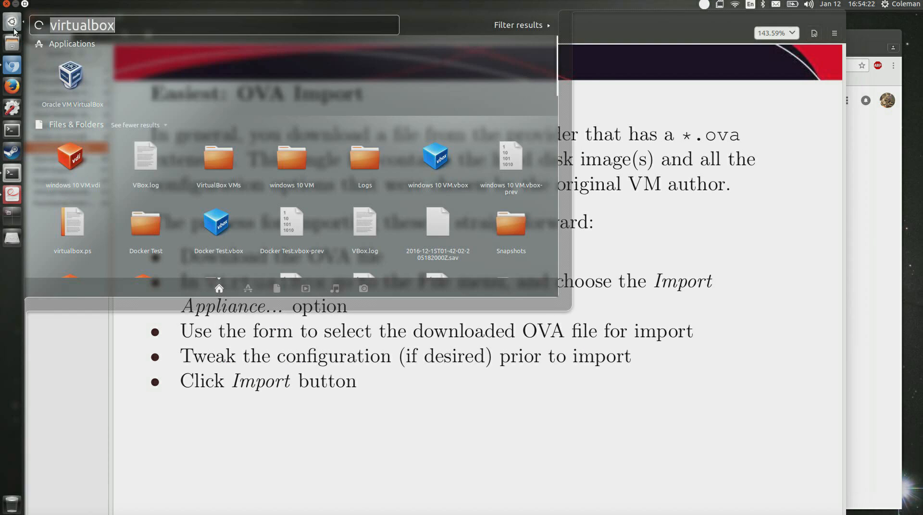
pyautogui.press('Return')
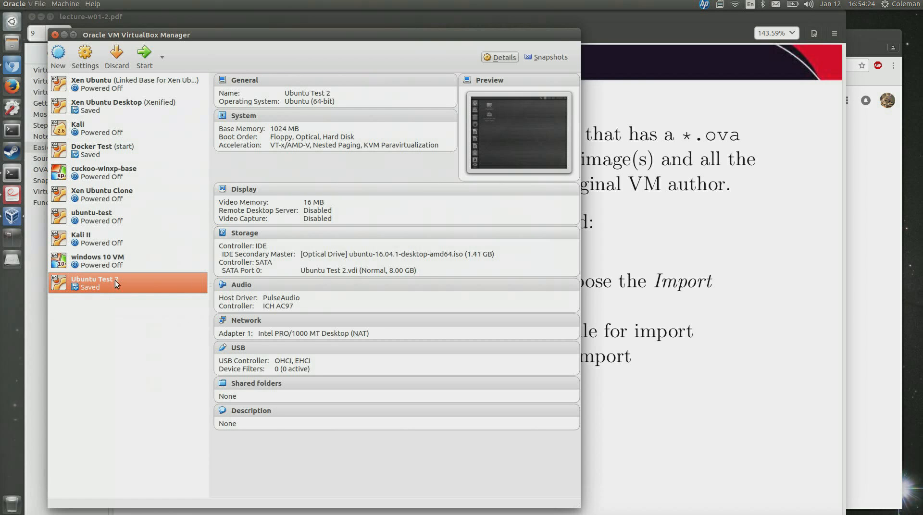
# Resume Ubuntu Test 2, save its state again, and bring lecture-w01-2.pdf forward.
pyautogui.click(145, 52)
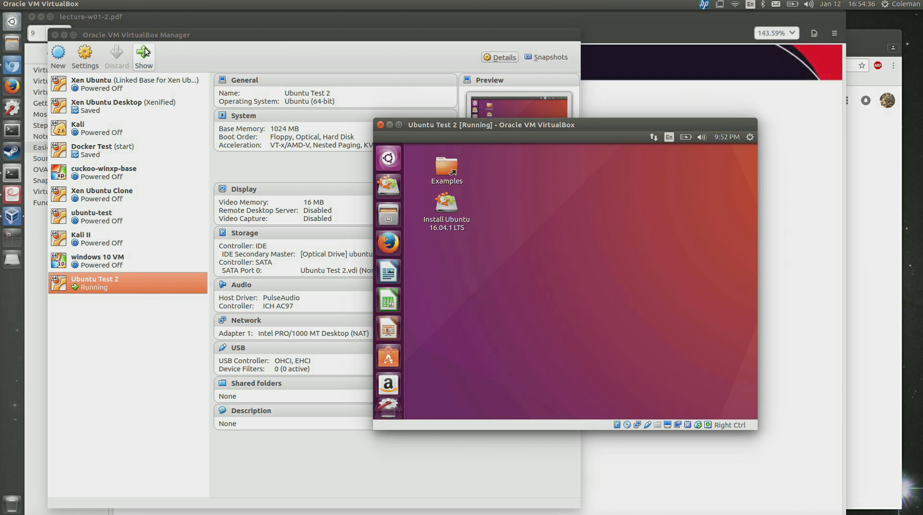
pyautogui.moveTo(587, 125); pyautogui.dragTo(458, 66)
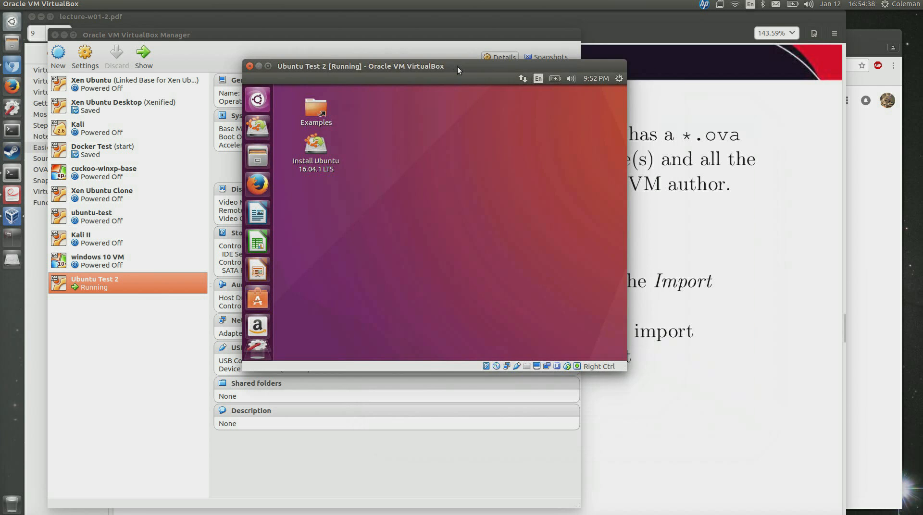
pyautogui.click(251, 66)
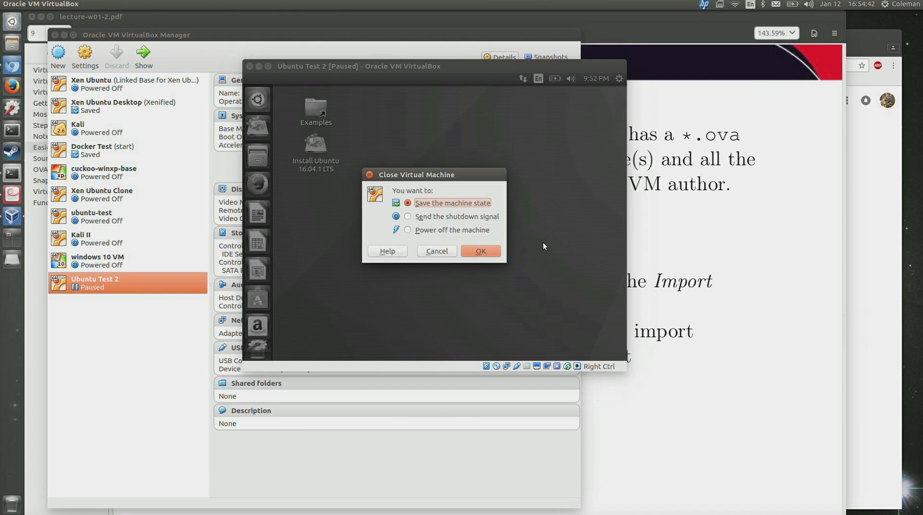
pyautogui.click(481, 252)
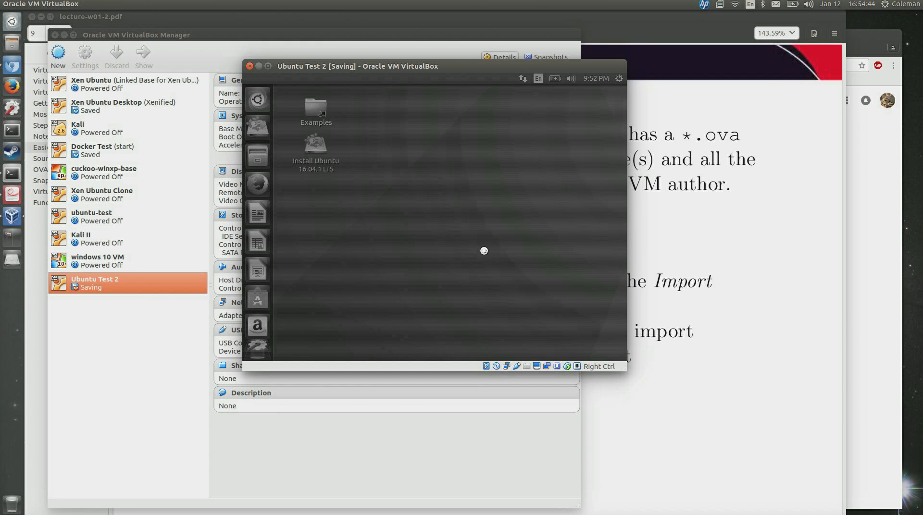
pyautogui.click(659, 24)
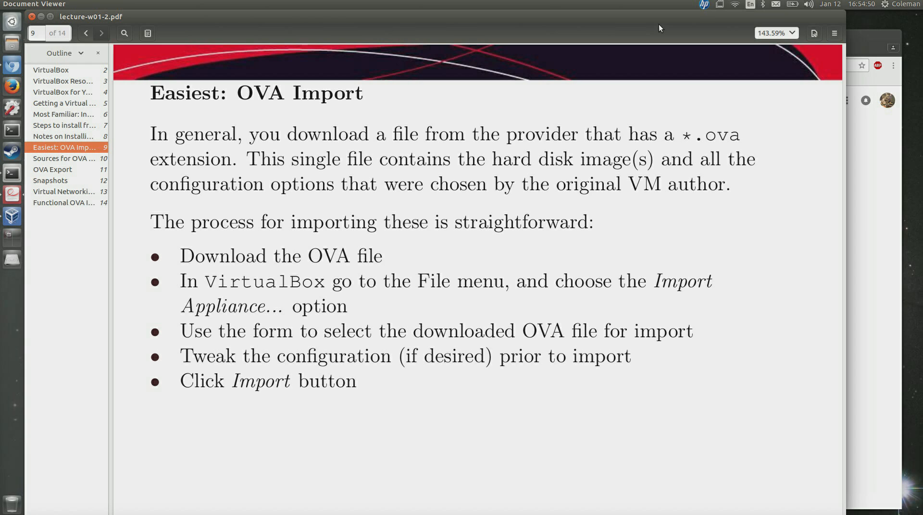
# Present the OVA Import slide full screen with F5, exit with Esc, then switch to Terminal.
pyautogui.press('F5')
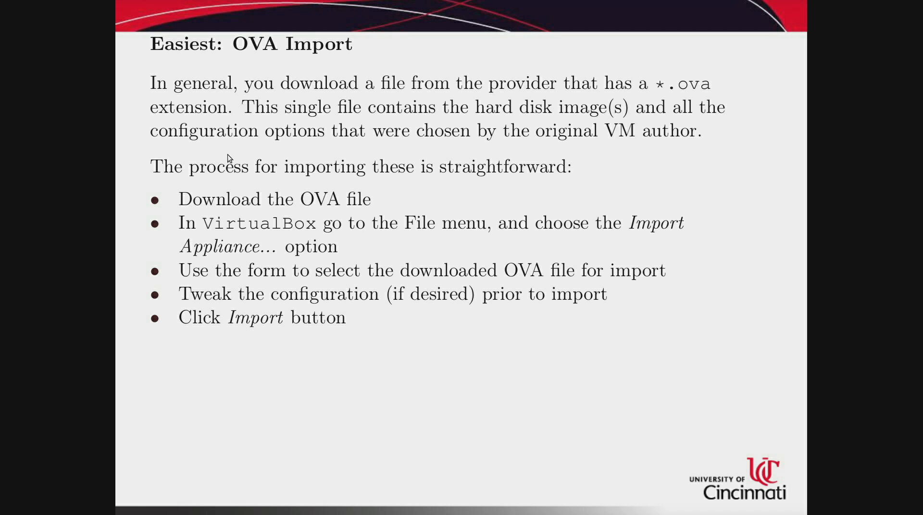
pyautogui.press('Escape')
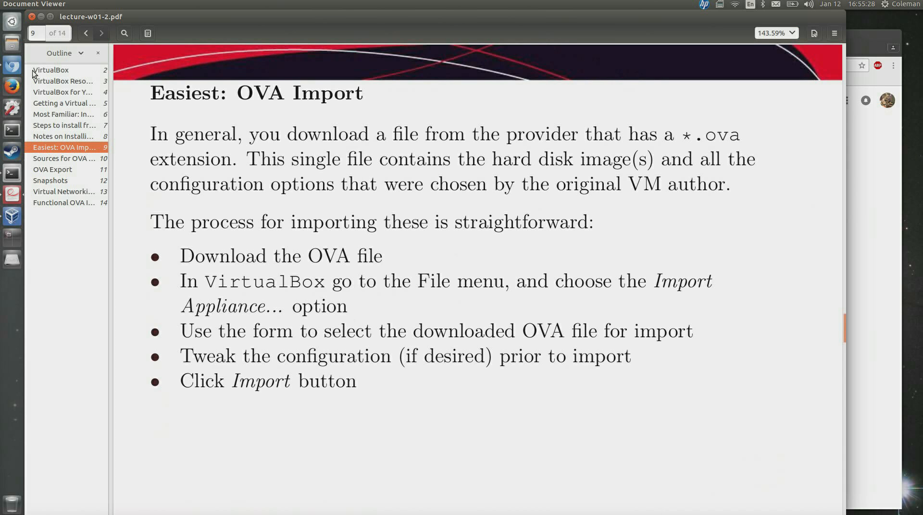
pyautogui.click(12, 174)
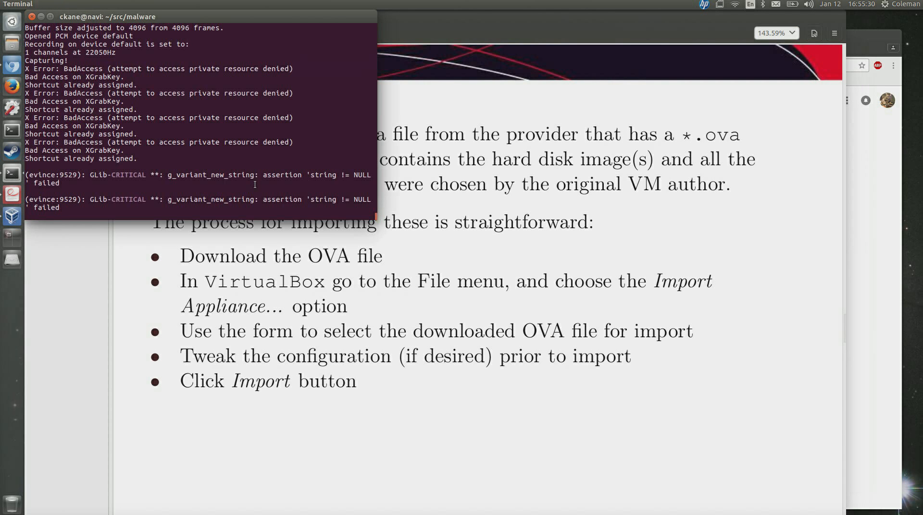
# Clear the stray input at the terminal prompt, backgrounding and resuming the running job with bg and fg.
pyautogui.press('Return')
pyautogui.write('l')
pyautogui.press('BackSpace')
pyautogui.hotkey('ctrl', 'z')
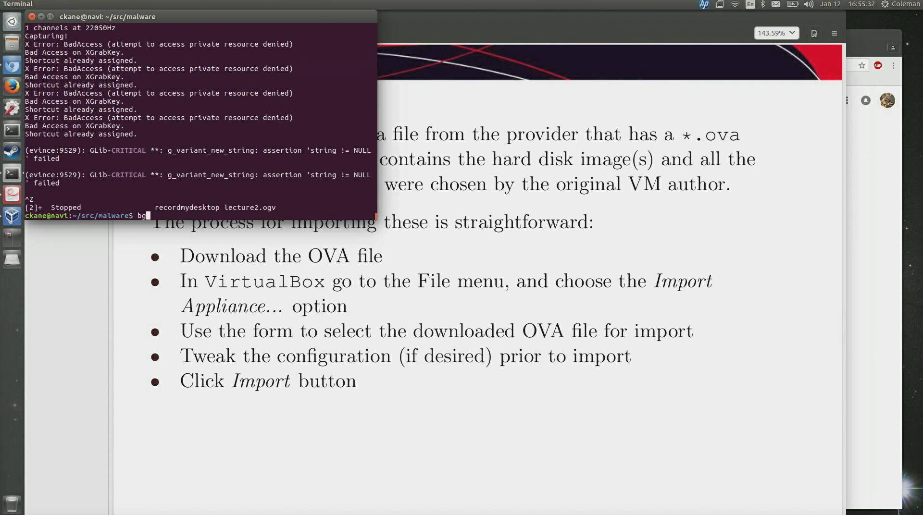
pyautogui.write('bg')
pyautogui.press('Return')
pyautogui.write('ls ~/')
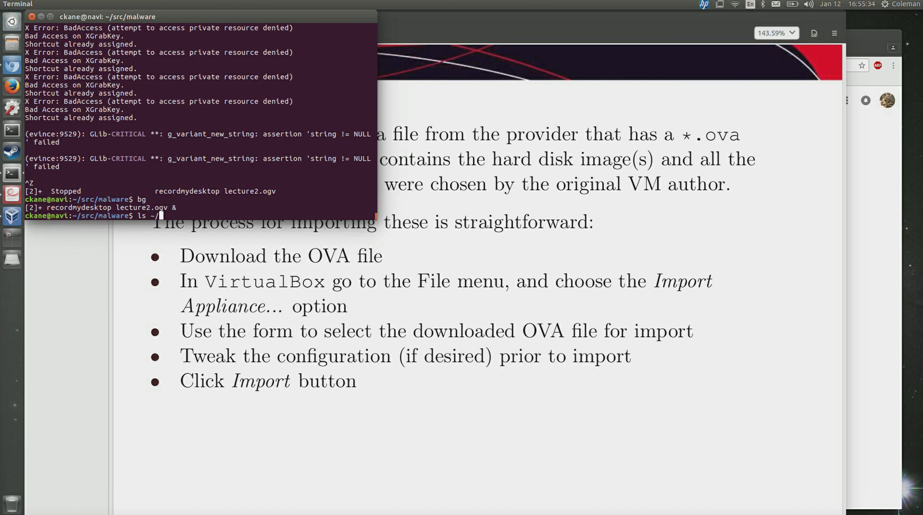
pyautogui.hotkey('ctrl', 'c')
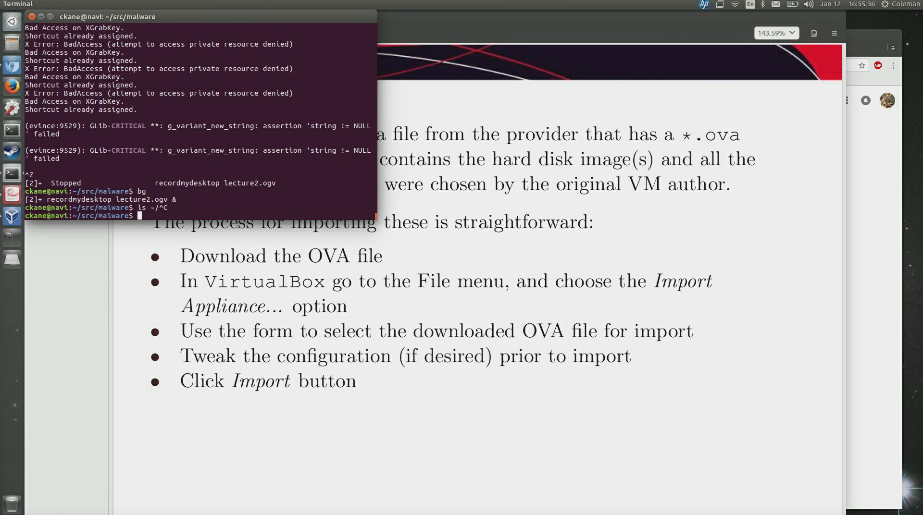
pyautogui.write('fg')
pyautogui.press('Return')
# In a new terminal tab, list the .ova files in the home folder, then in ~/Downloads.
pyautogui.hotkey('ctrl', 'shift', 't')
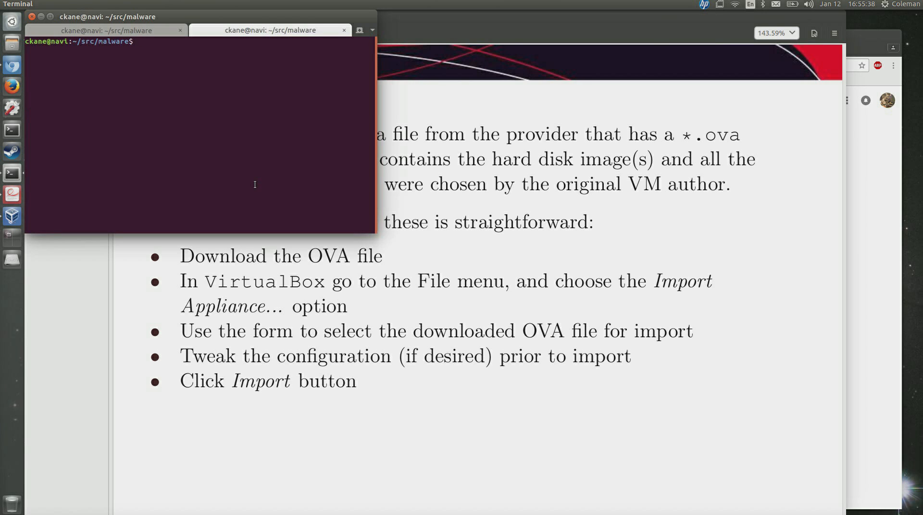
pyautogui.write('ls ~/*.ova')
pyautogui.press('Return')
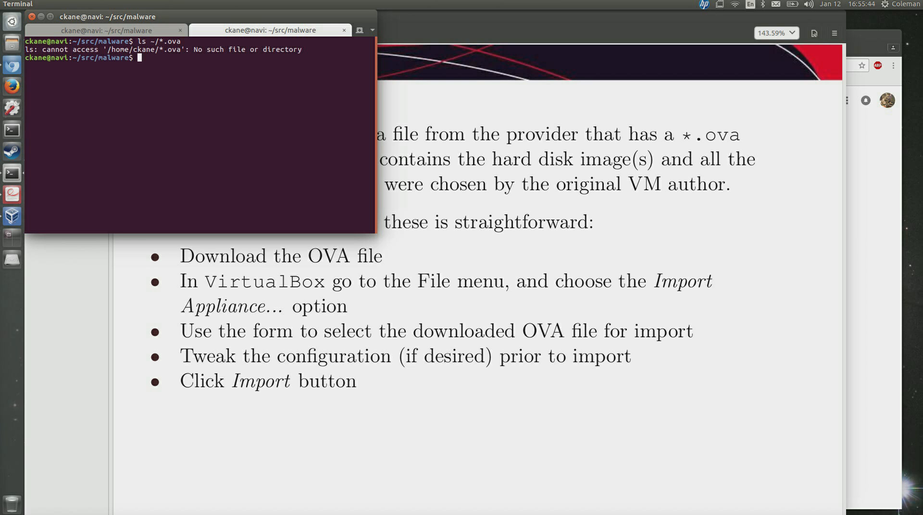
pyautogui.press('Up')
pyautogui.press('BackSpace')
pyautogui.press('BackSpace')
pyautogui.press('BackSpace')
pyautogui.press('BackSpace')
pyautogui.press('BackSpace')
pyautogui.write('Dow')
pyautogui.press('Tab')
pyautogui.write('*.ova')
pyautogui.press('Return')
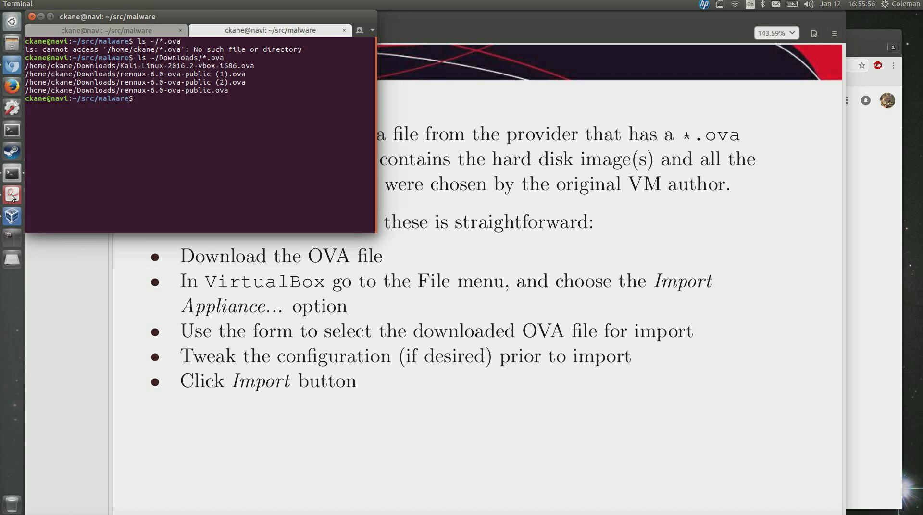
# Check both terminal tabs and bring the VirtualBox Manager back up from the launcher.
pyautogui.click(105, 25)
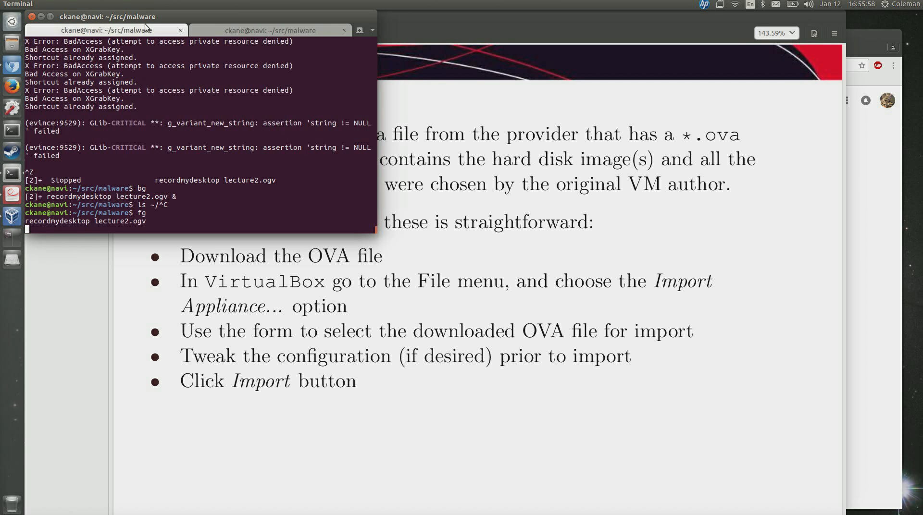
pyautogui.click(225, 29)
pyautogui.click(12, 216)
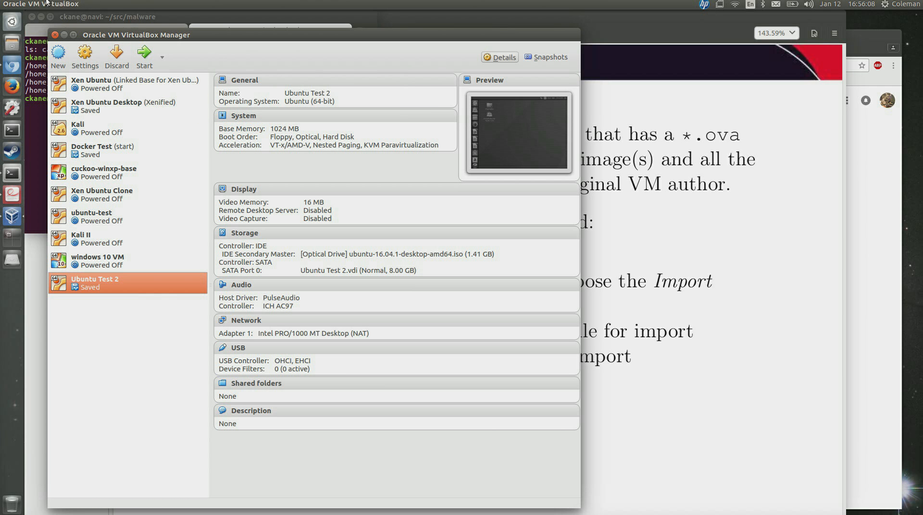
# Start the Import Appliance wizard from the File menu and browse for an appliance file.
pyautogui.click(44, 4)
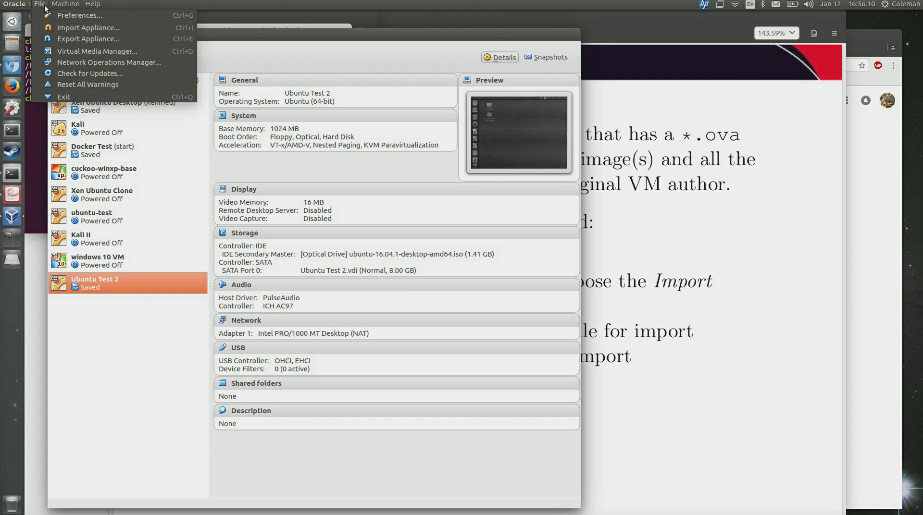
pyautogui.click(55, 28)
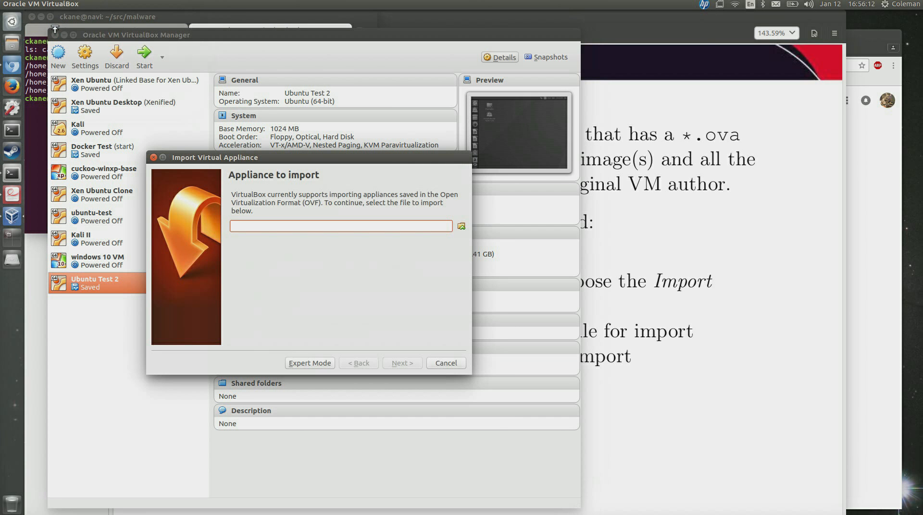
pyautogui.click(461, 226)
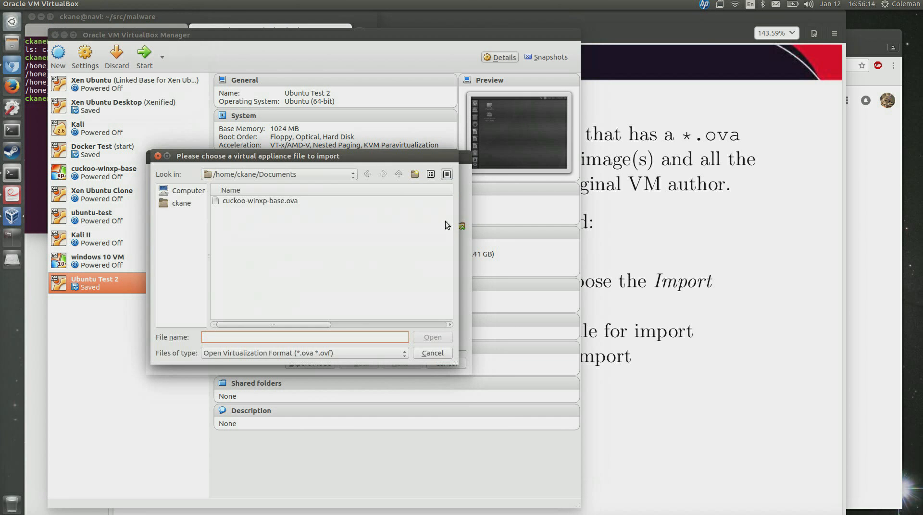
pyautogui.click(270, 201)
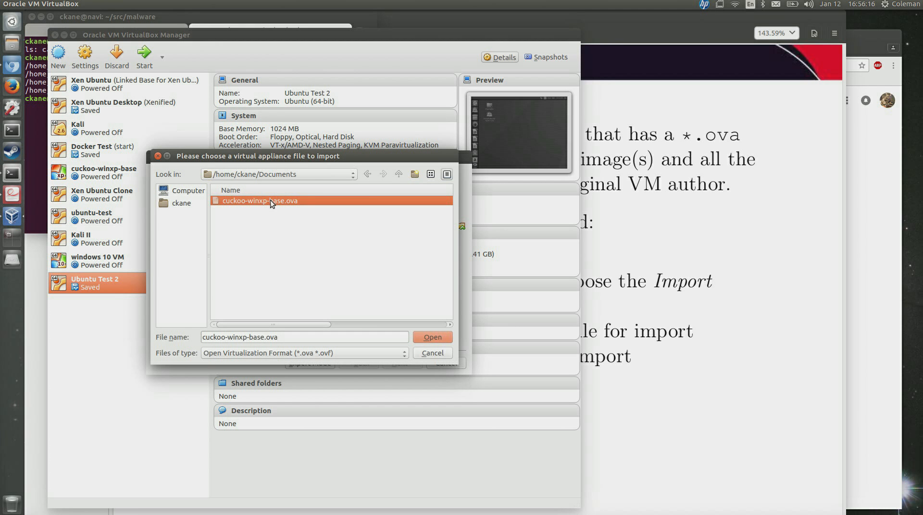
# Switch the file browser to Downloads and choose remnux-6.0-ova-public.ova.
pyautogui.click(240, 178)
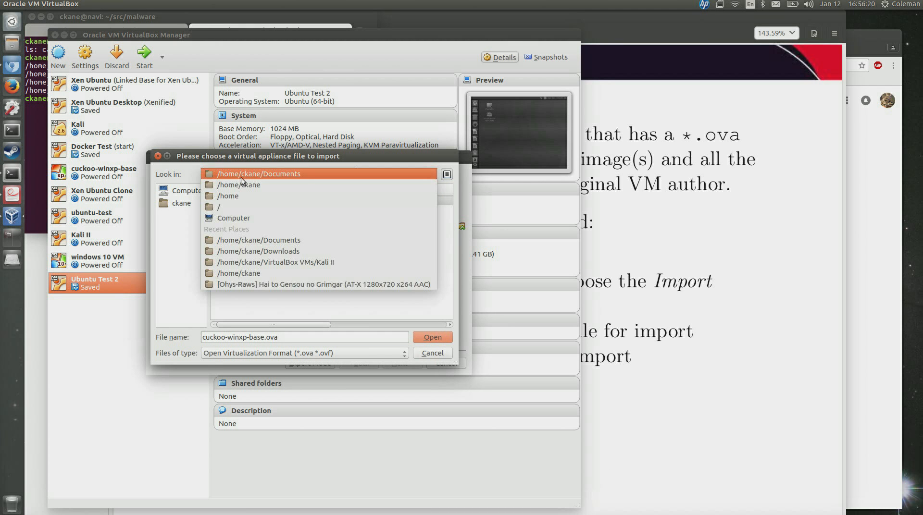
pyautogui.click(275, 250)
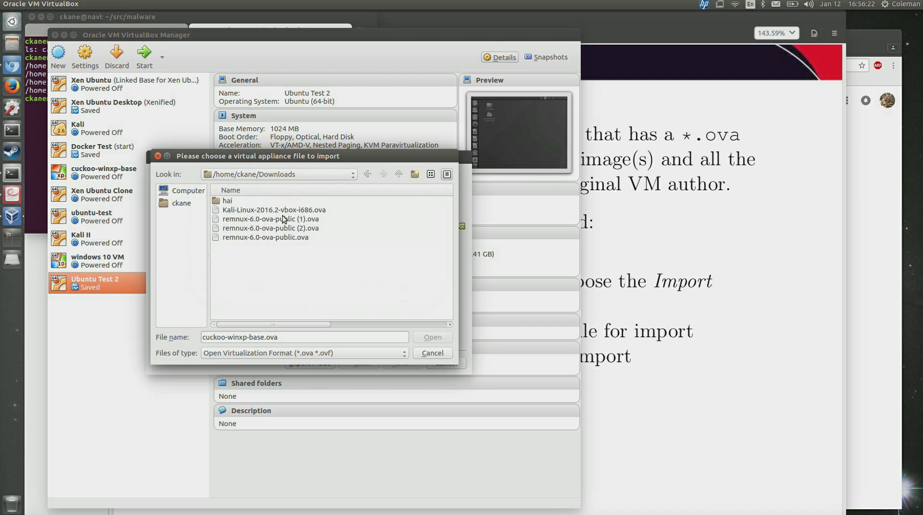
pyautogui.click(291, 210)
pyautogui.click(291, 220)
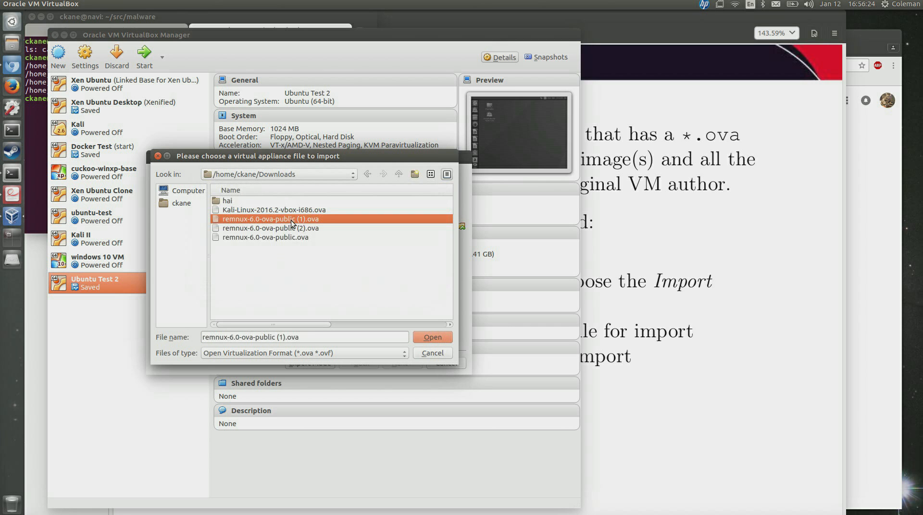
pyautogui.click(292, 228)
pyautogui.click(294, 238)
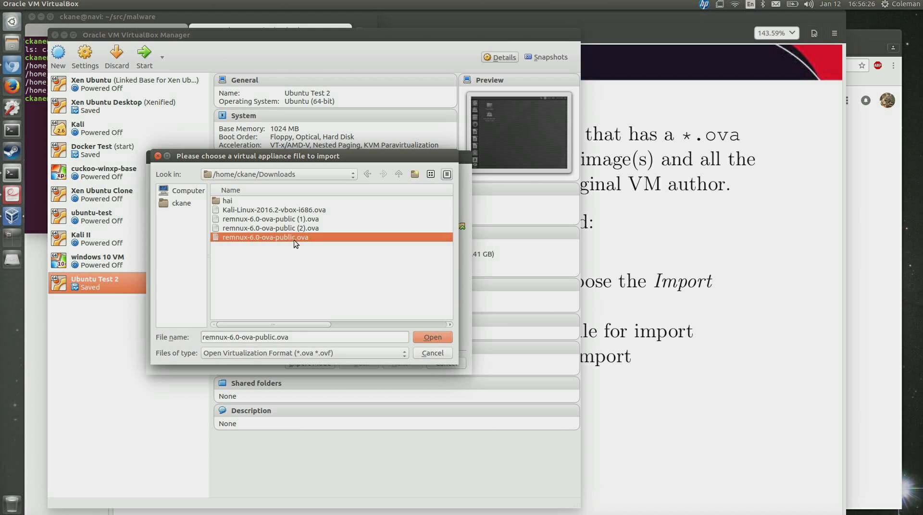
pyautogui.doubleClick(295, 239)
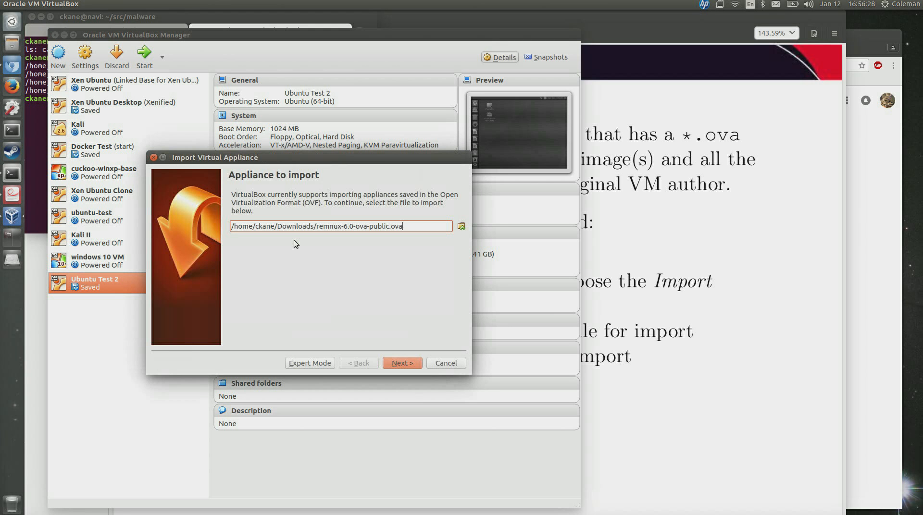
# Dismiss the remnux import error and load Kali-Linux-2016.2-vbox-i686.ova instead.
pyautogui.click(417, 364)
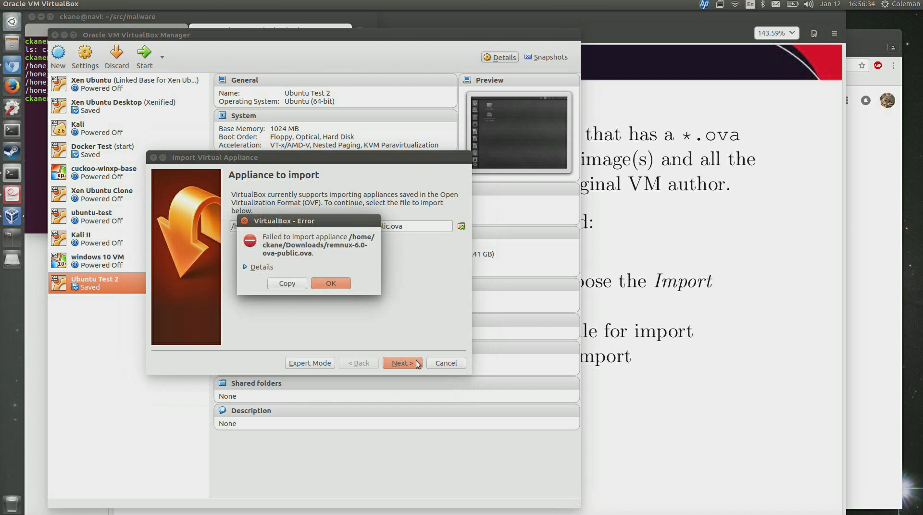
pyautogui.click(329, 285)
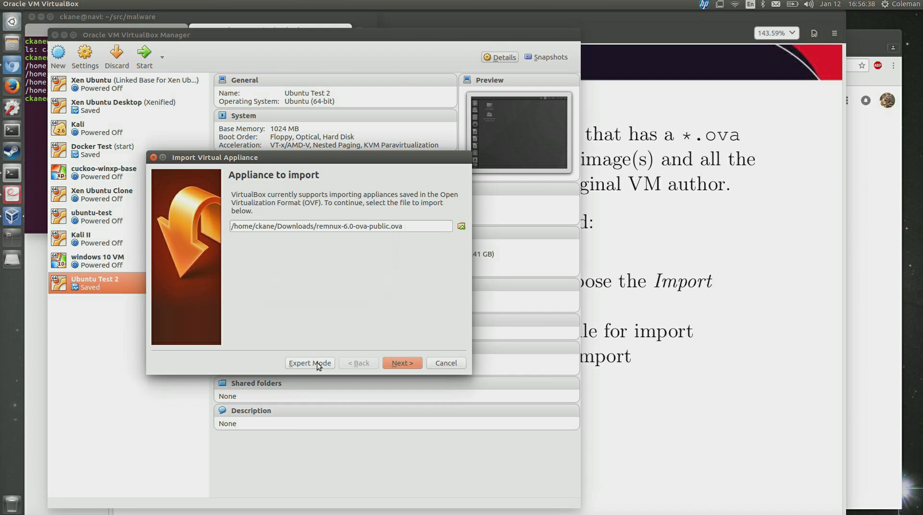
pyautogui.click(461, 226)
pyautogui.doubleClick(251, 210)
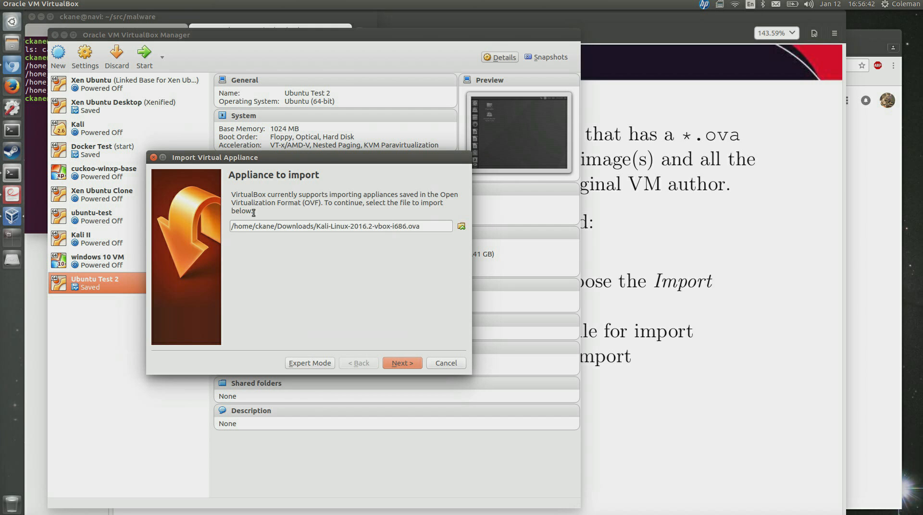
pyautogui.click(405, 364)
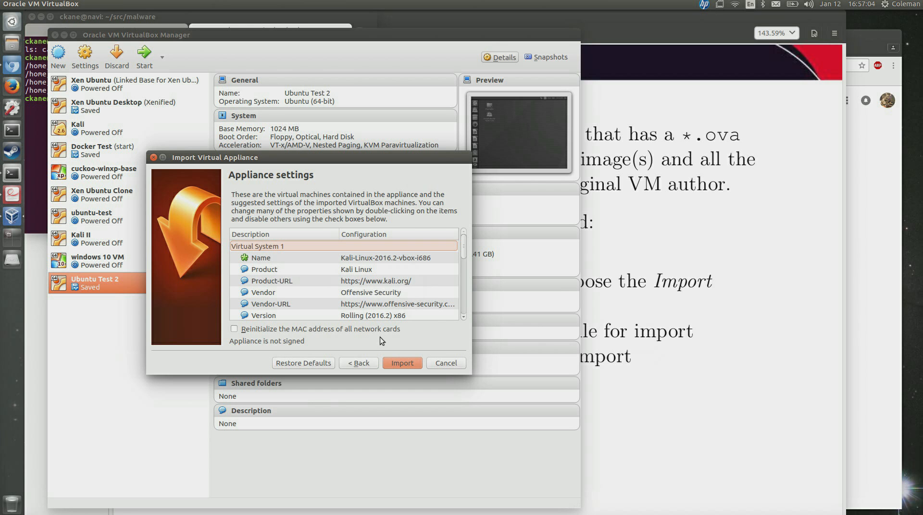
# Move the import window up and enlarge it so every Kali appliance setting is visible.
pyautogui.scroll(-5, 400, 298)
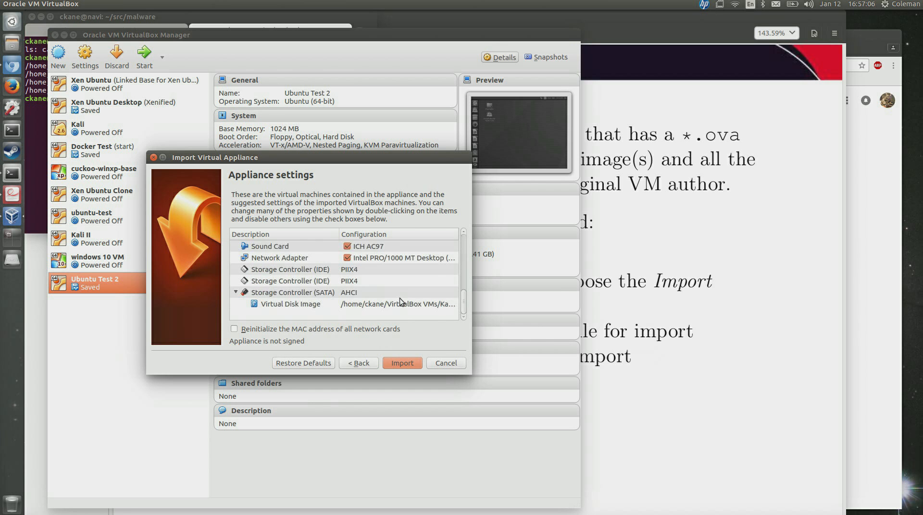
pyautogui.scroll(5, 400, 298)
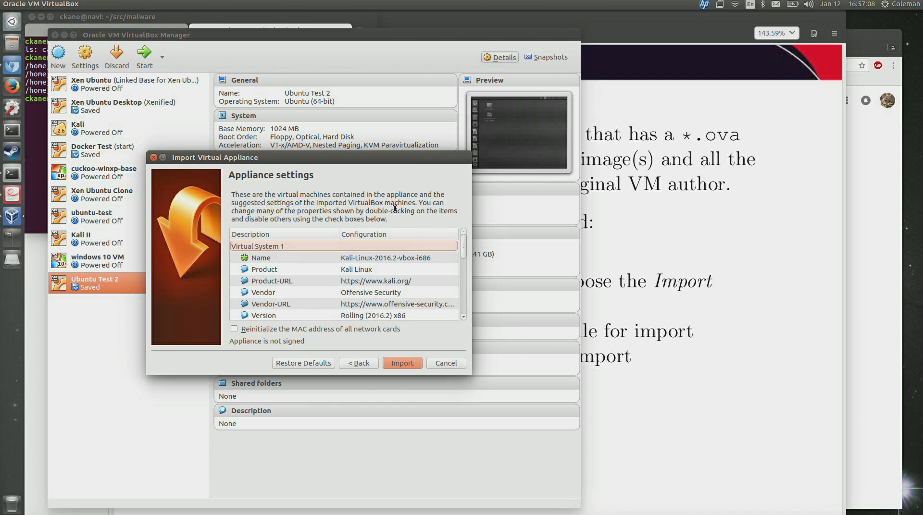
pyautogui.moveTo(372, 155); pyautogui.dragTo(373, 63)
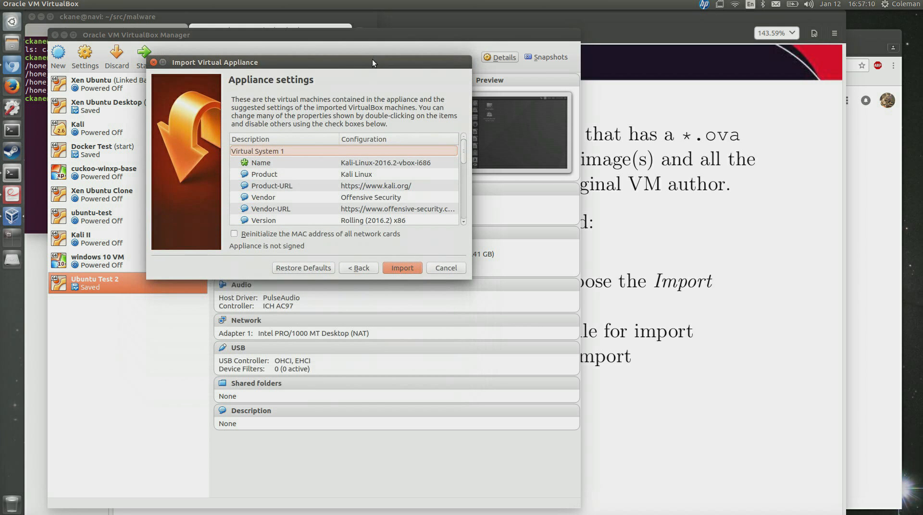
pyautogui.moveTo(471, 279); pyautogui.dragTo(530, 433)
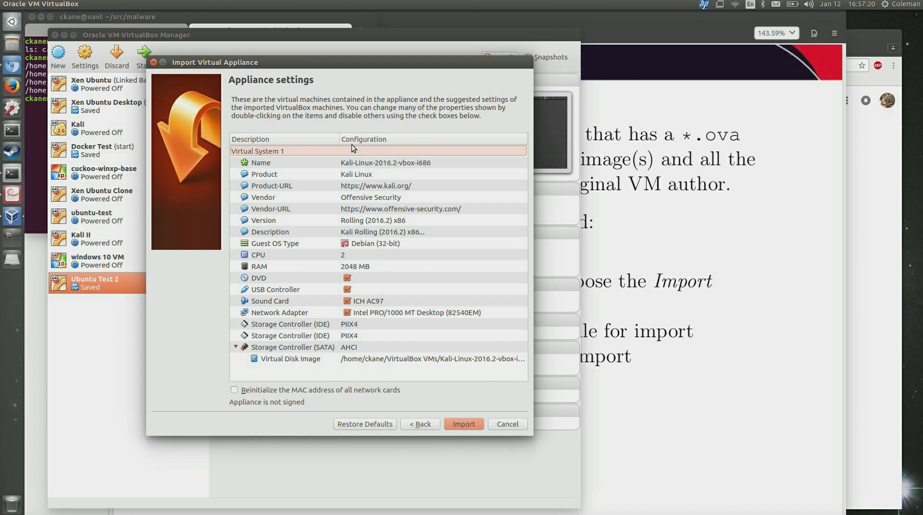
pyautogui.click(357, 164)
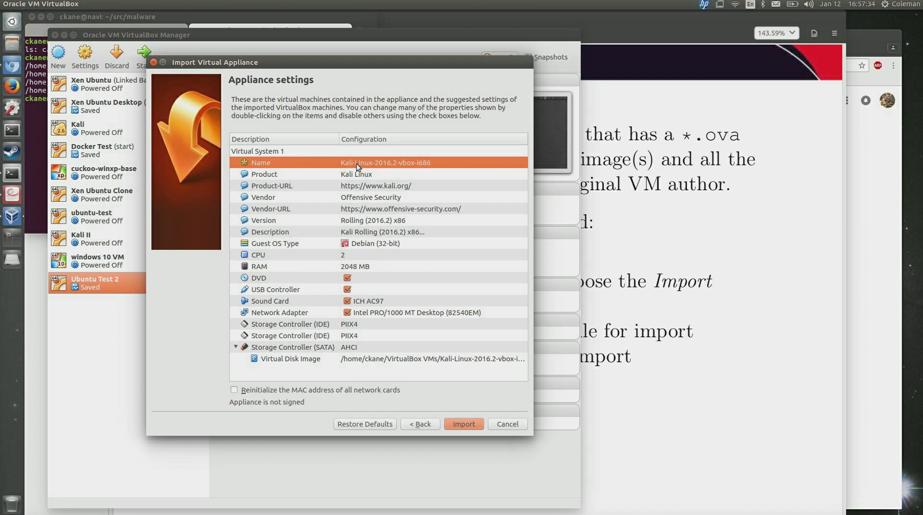
# Review the Kali appliance's Product, Product-URL, Vendor, Vendor-URL and Guest OS Type settings.
pyautogui.click(365, 177)
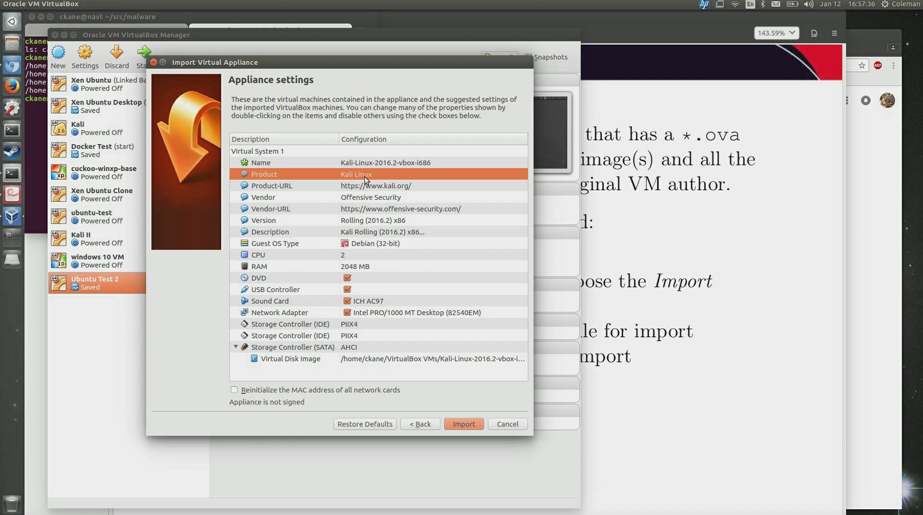
pyautogui.click(372, 187)
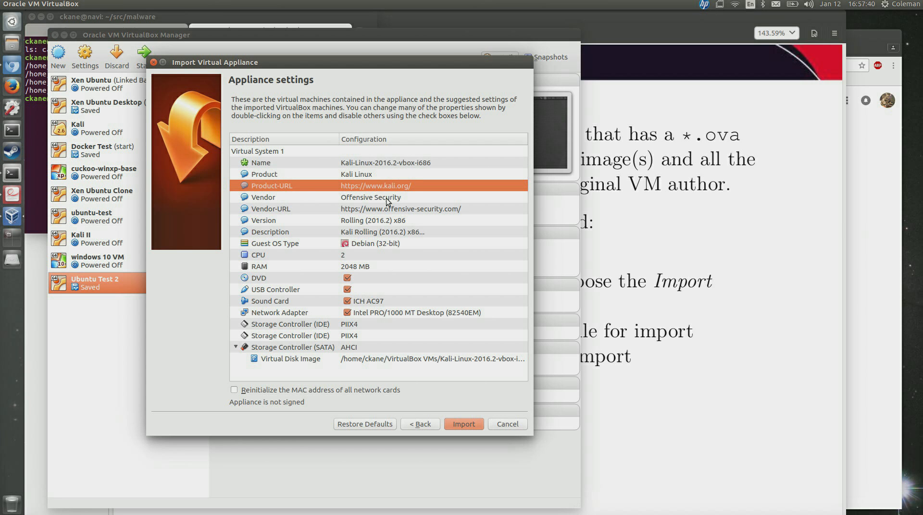
pyautogui.click(388, 199)
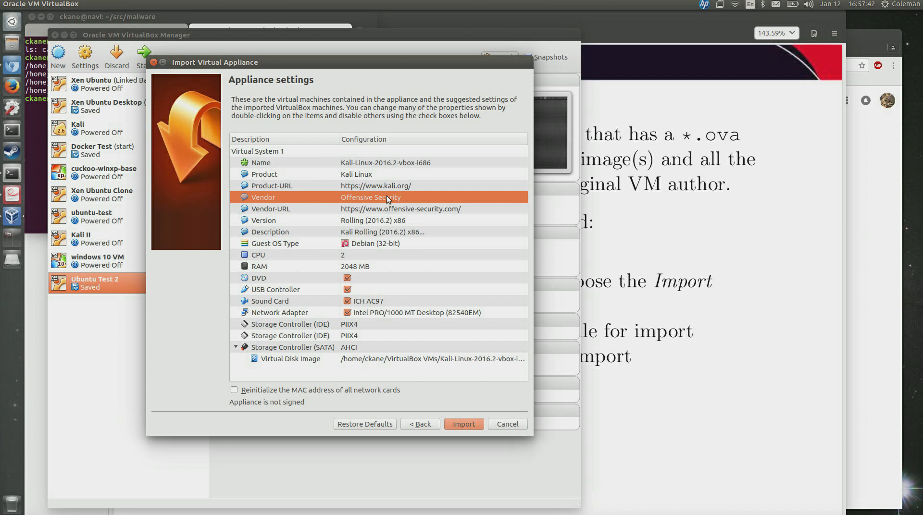
pyautogui.click(387, 211)
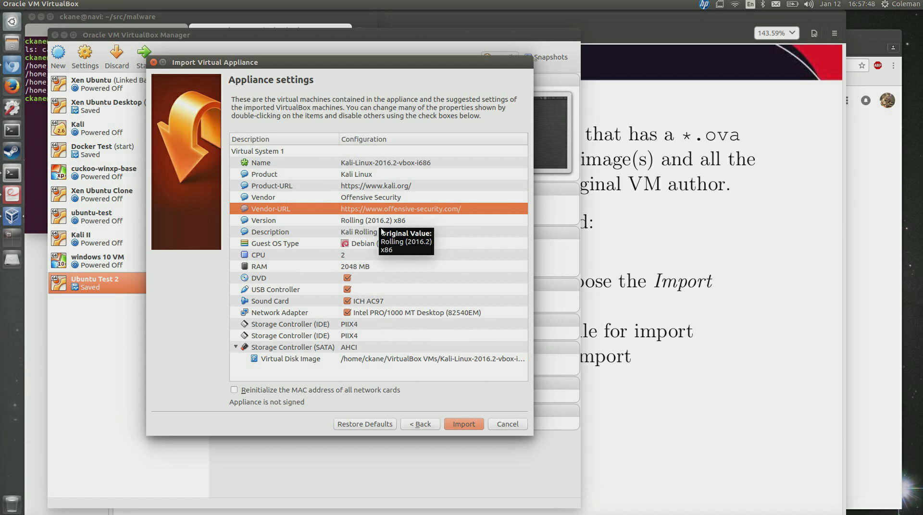
pyautogui.click(399, 243)
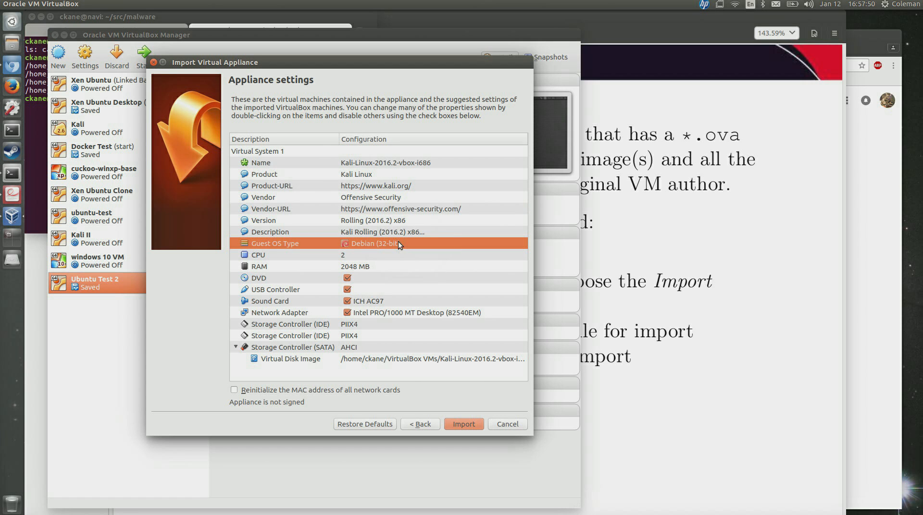
# Check the CPU setting, keeping 2 CPUs, then review the Description.
pyautogui.click(359, 254)
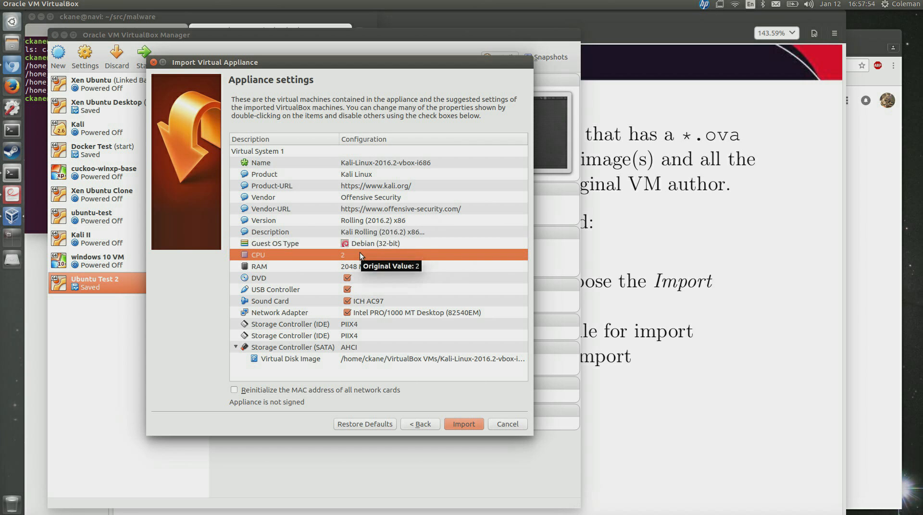
pyautogui.doubleClick(342, 255)
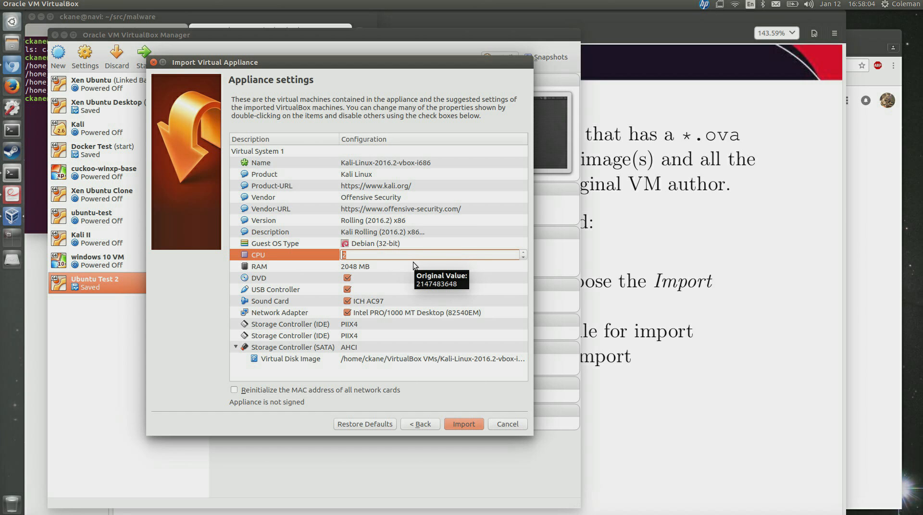
pyautogui.click(415, 243)
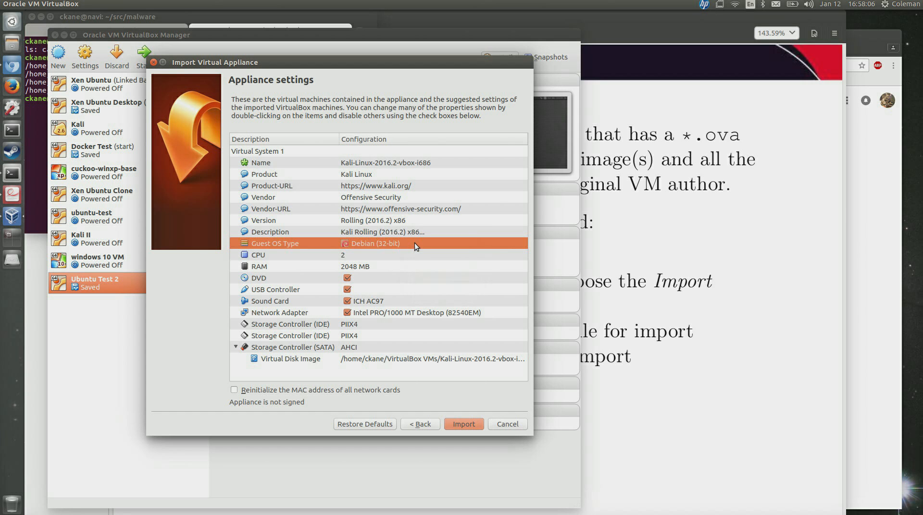
pyautogui.click(451, 227)
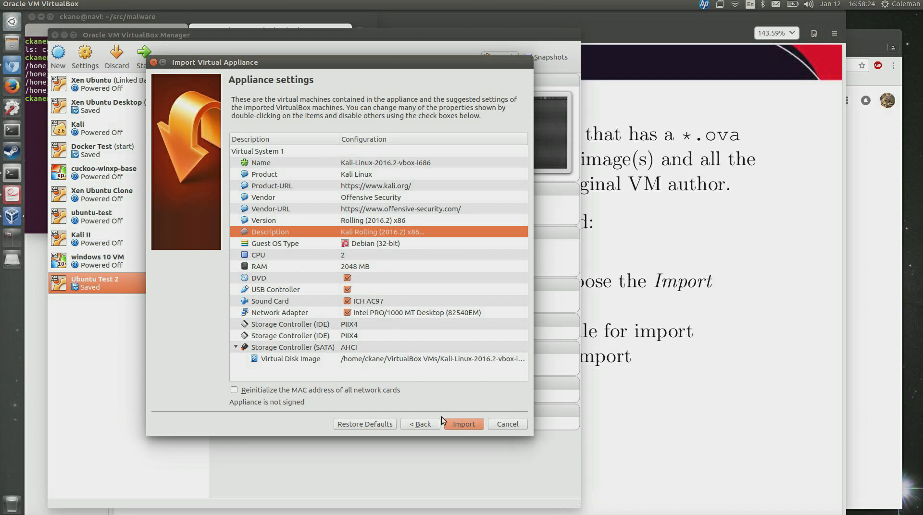
# Begin importing the Kali-Linux-2016.2 appliance and raise the lecture PDF while it copies.
pyautogui.click(459, 425)
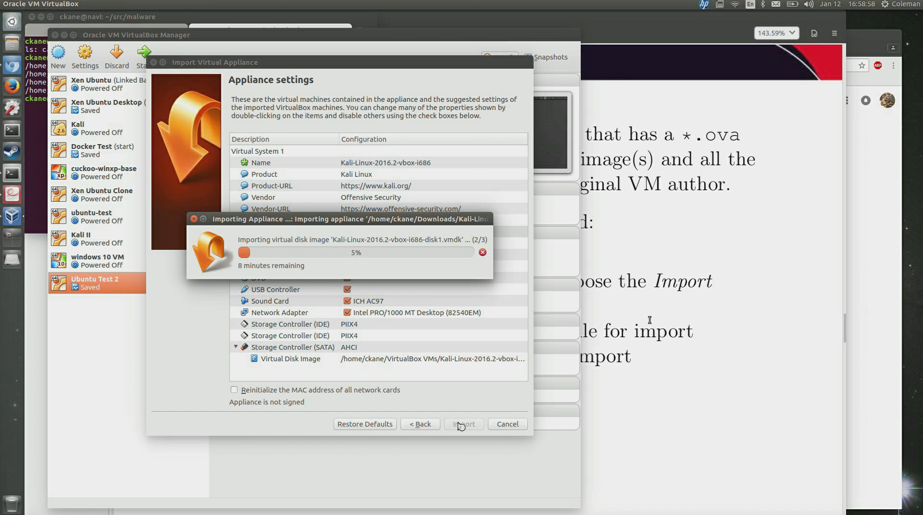
pyautogui.click(652, 320)
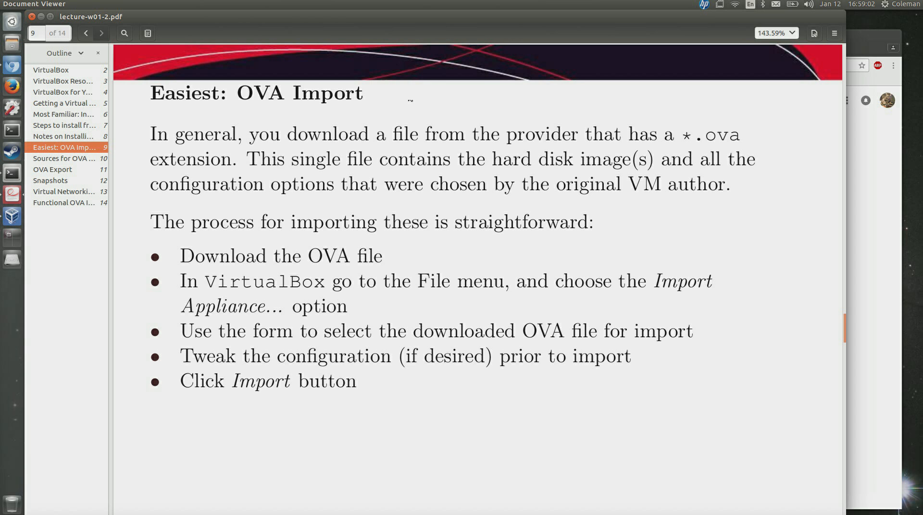
# Advance lecture-w01-2.pdf from page 9 to the page 10 Sources for OVA Images slide.
pyautogui.press('Right')
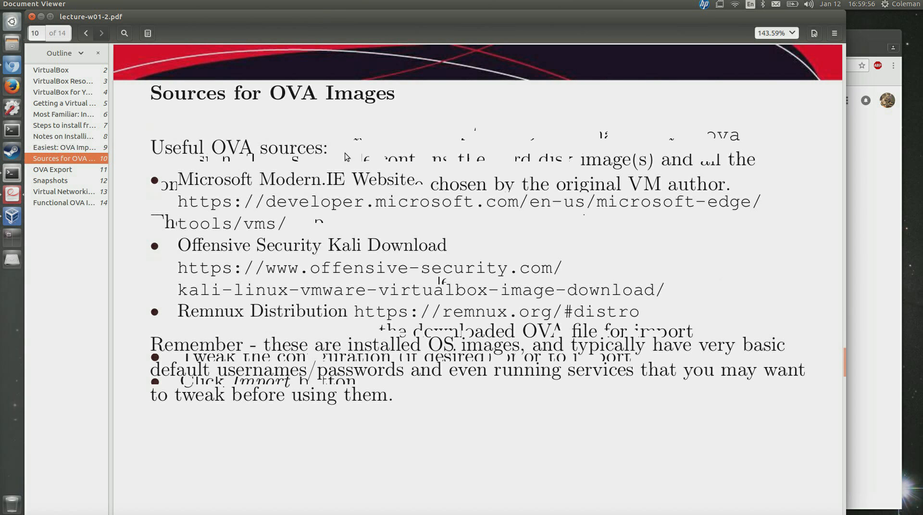
# Select the developer.microsoft.com VMs address on the slide and launch Firefox over Chromium.
pyautogui.rightClick(439, 206)
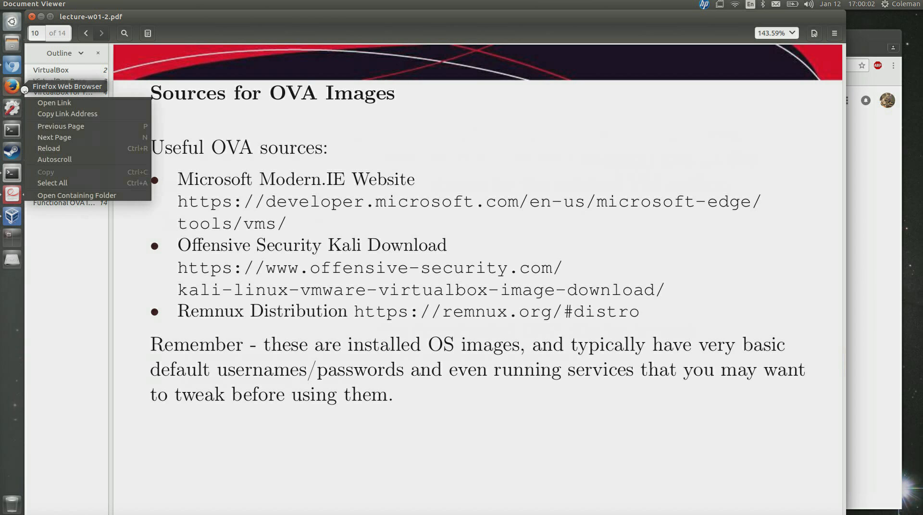
pyautogui.click(465, 149)
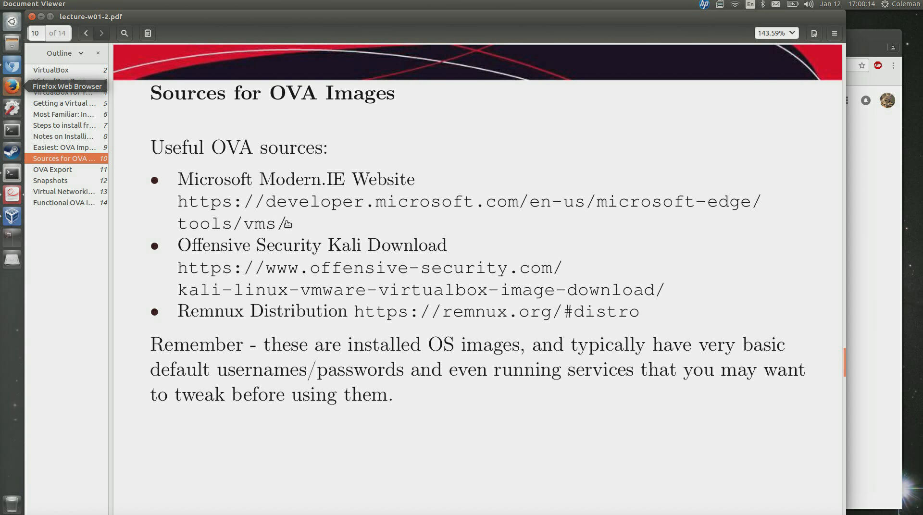
pyautogui.moveTo(300, 224); pyautogui.dragTo(189, 203)
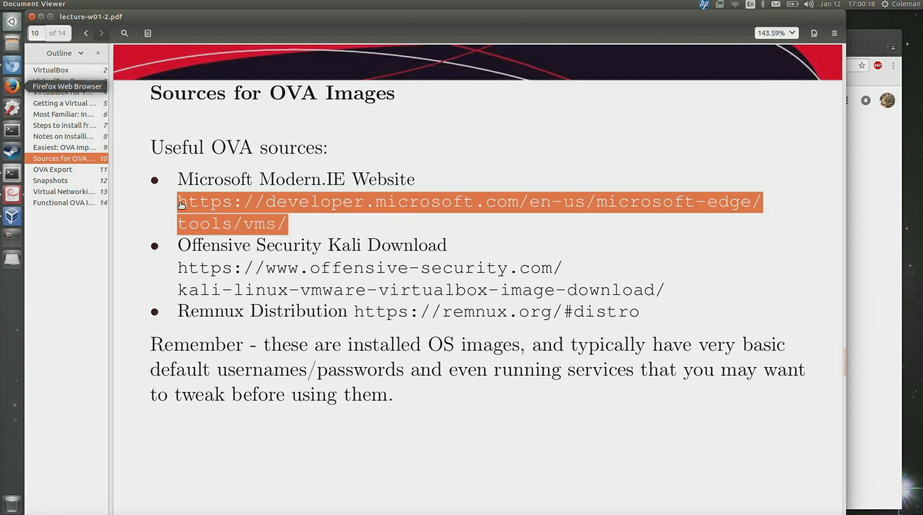
pyautogui.click(883, 34)
pyautogui.click(12, 87)
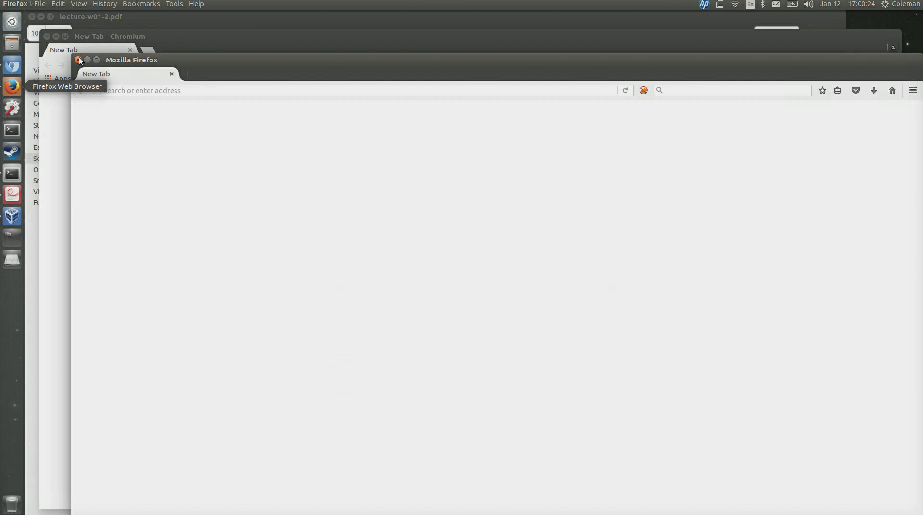
# Close Firefox and load developer.microsoft.com/en-us/microsoft-edge/tools/vms/ in Chromium's address bar.
pyautogui.click(79, 60)
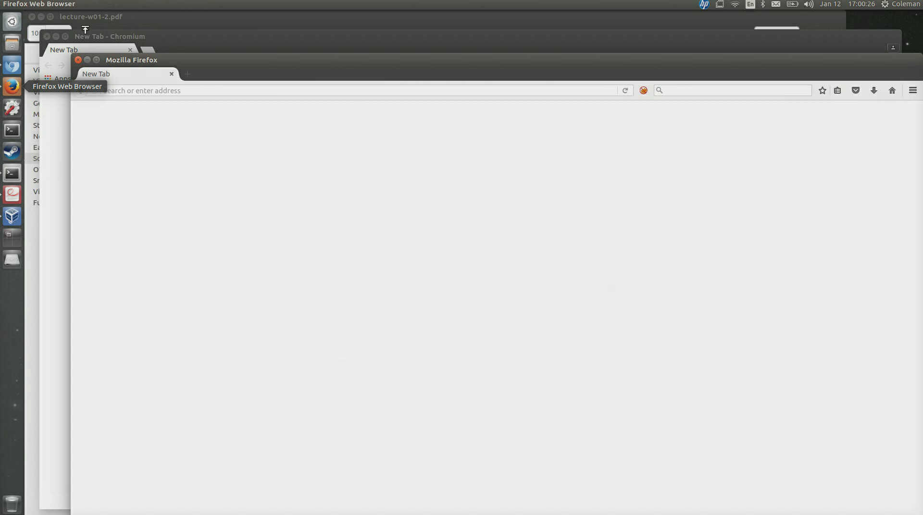
pyautogui.hotkey('alt', 'Tab')
pyautogui.hotkey('alt', 'F4')
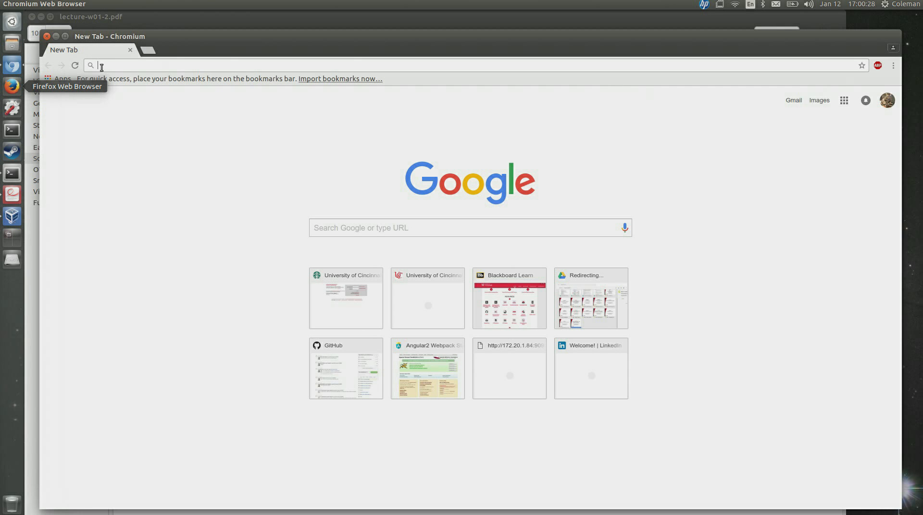
pyautogui.write('https://developer.microsoft.com/en-us/microsoft-edge/tools/vms/')
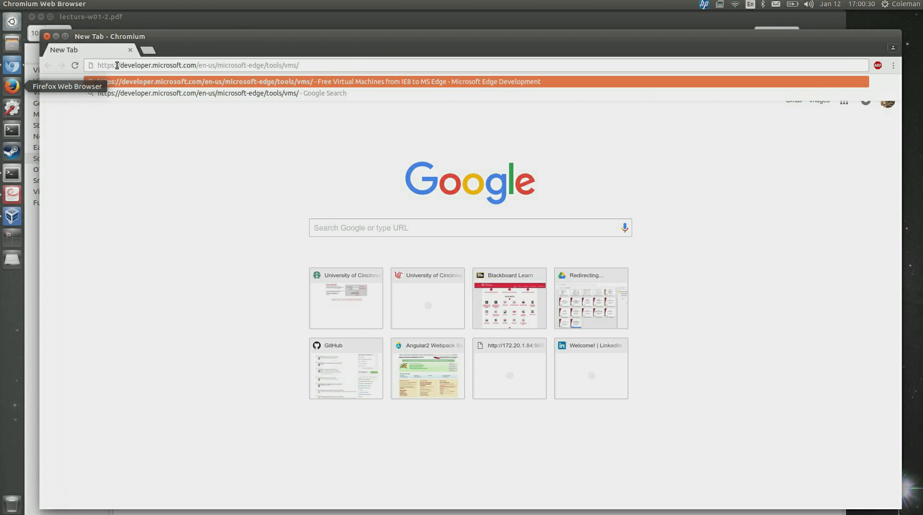
pyautogui.press('Return')
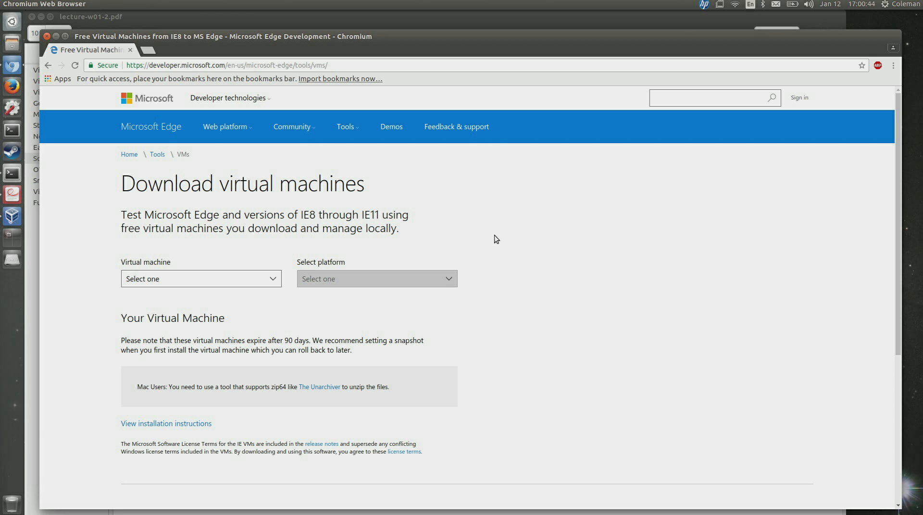
# Open the Virtual machine dropdown listing IE8–IE11 and Microsoft Edge on Win 10 options.
pyautogui.click(274, 281)
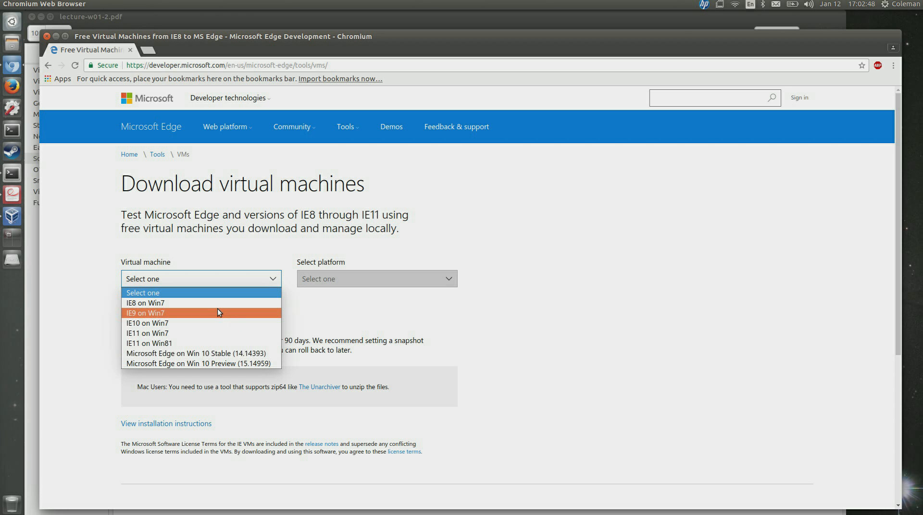
# Select IE10 on Win7 as the virtual machine and show the platform choices.
pyautogui.click(486, 367)
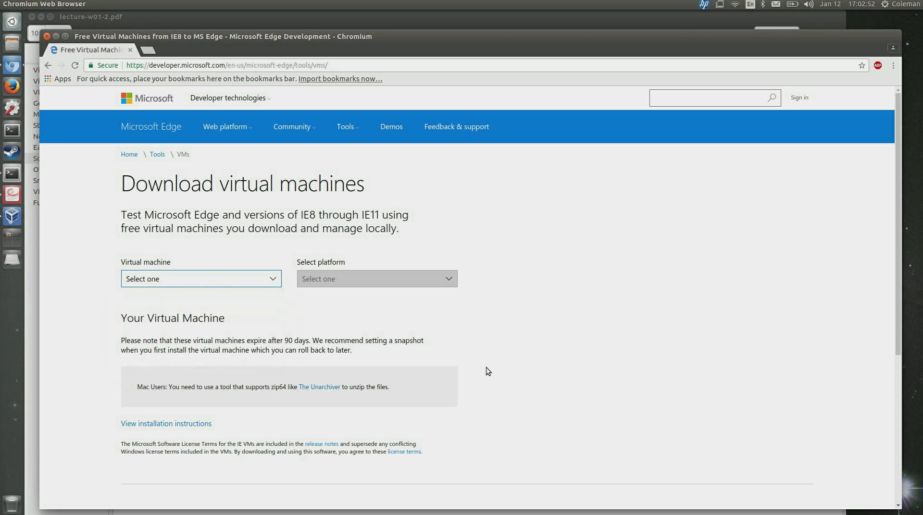
pyautogui.click(273, 280)
pyautogui.click(279, 276)
pyautogui.click(244, 321)
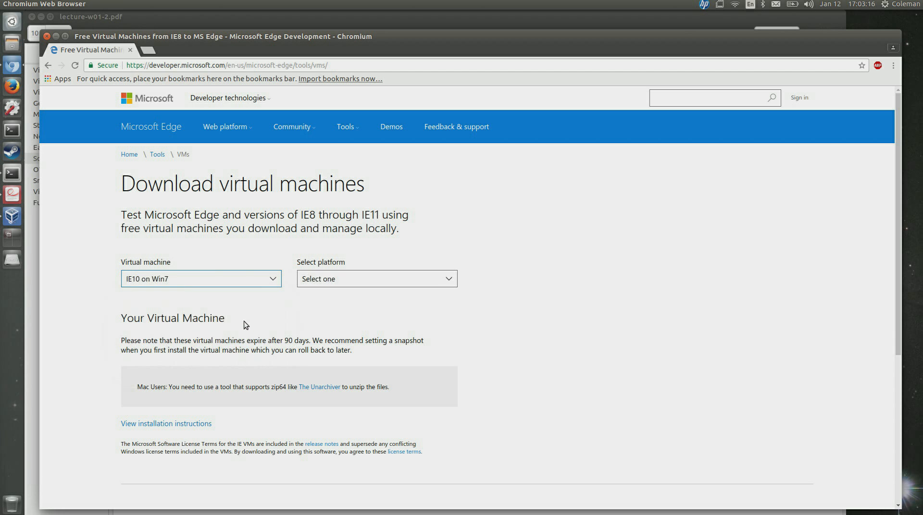
pyautogui.click(423, 281)
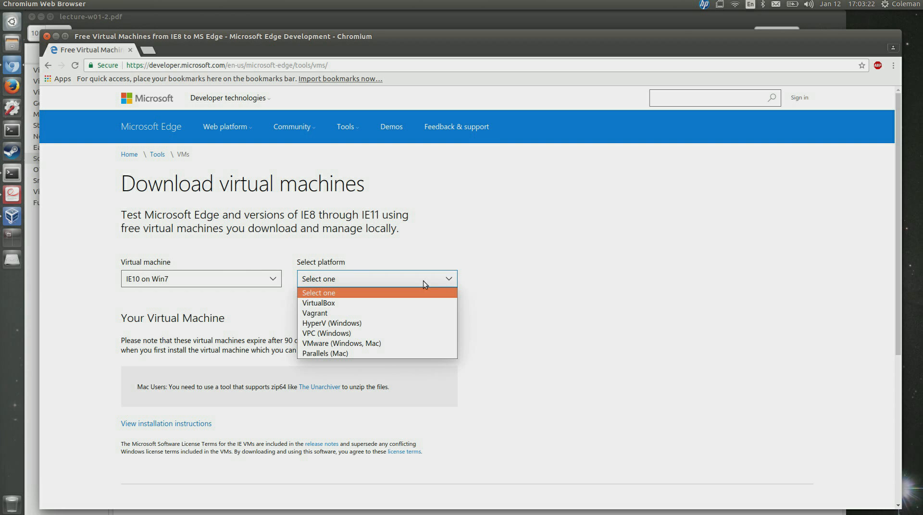
# Choose VirtualBox as the platform, download the 5.5 GB IE10 Win7 .zip, and return to the lecture PDF.
pyautogui.click(419, 303)
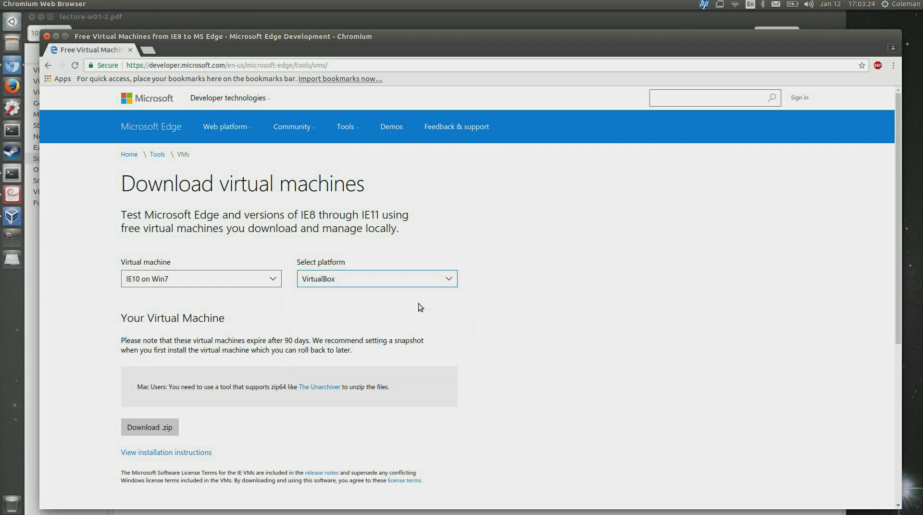
pyautogui.scroll(-4, 218, 439)
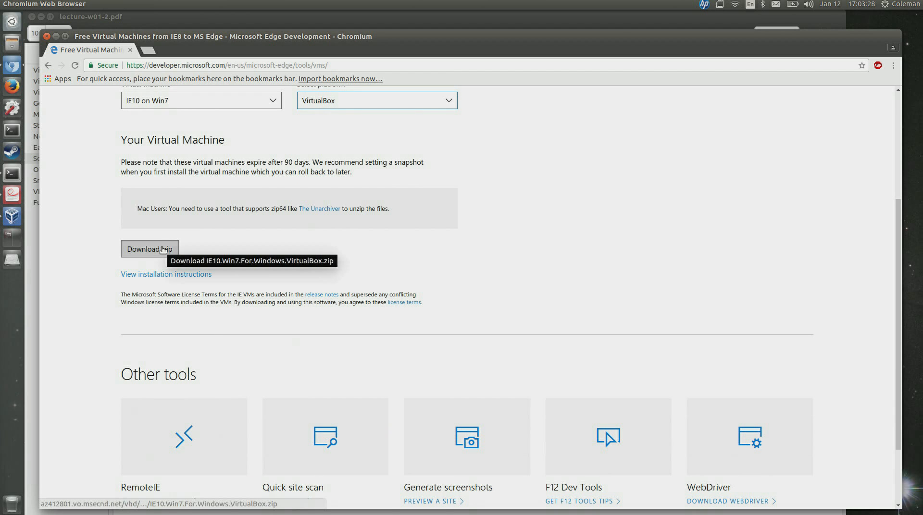
pyautogui.click(163, 250)
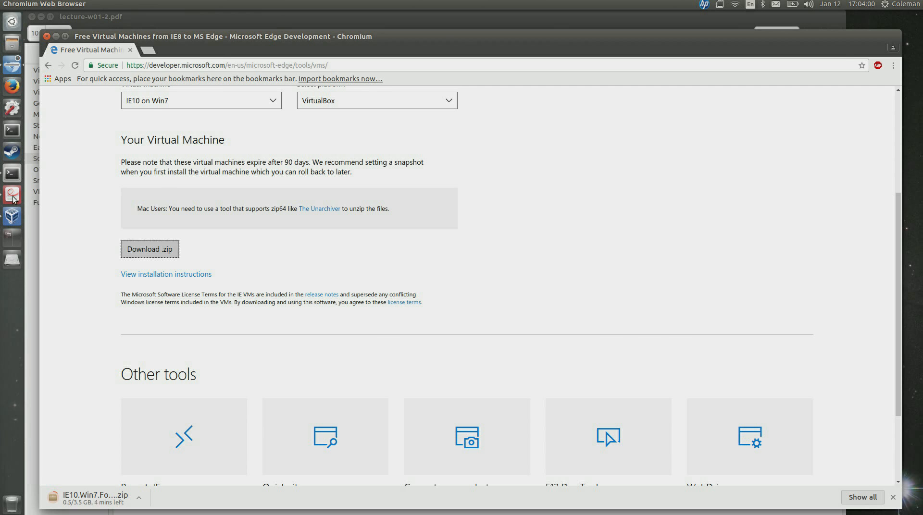
pyautogui.click(278, 17)
pyautogui.click(374, 146)
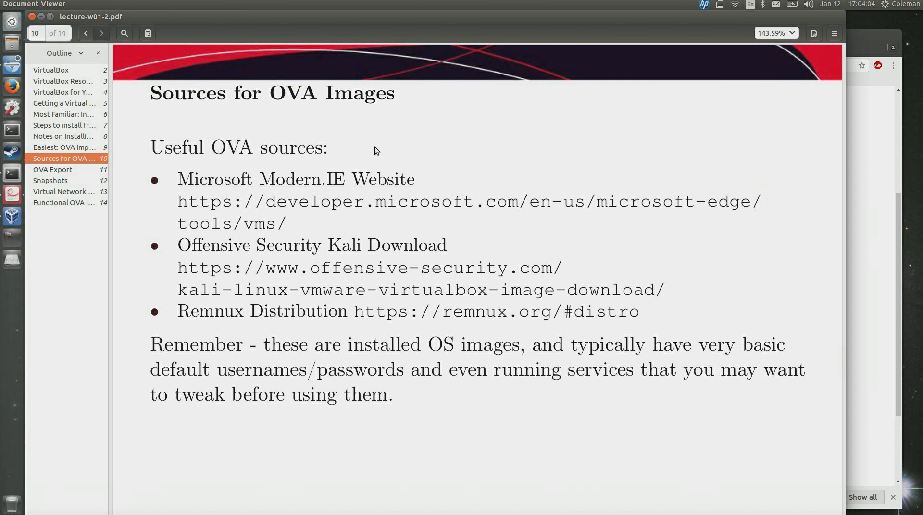
# Present the PDF, advance to the OVA Export slide (page 11), exit presentation, and switch to VirtualBox Manager.
pyautogui.press('F5')
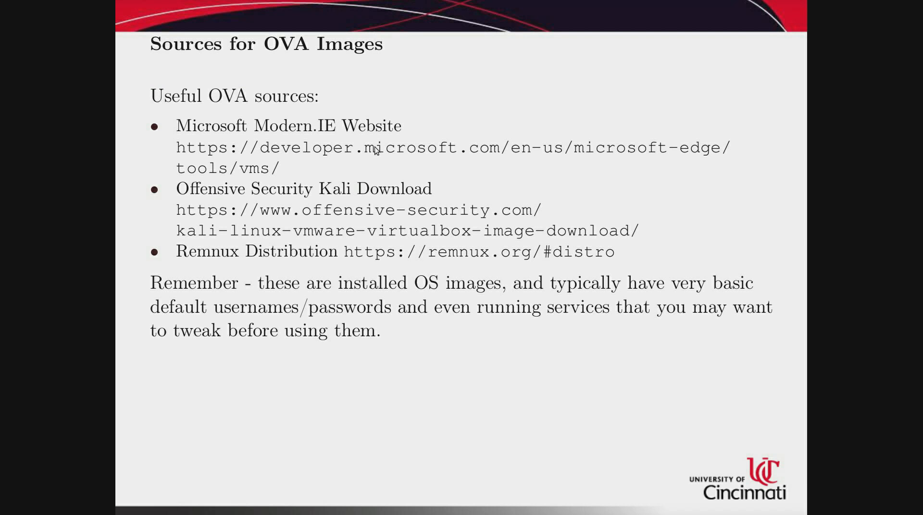
pyautogui.press('Right')
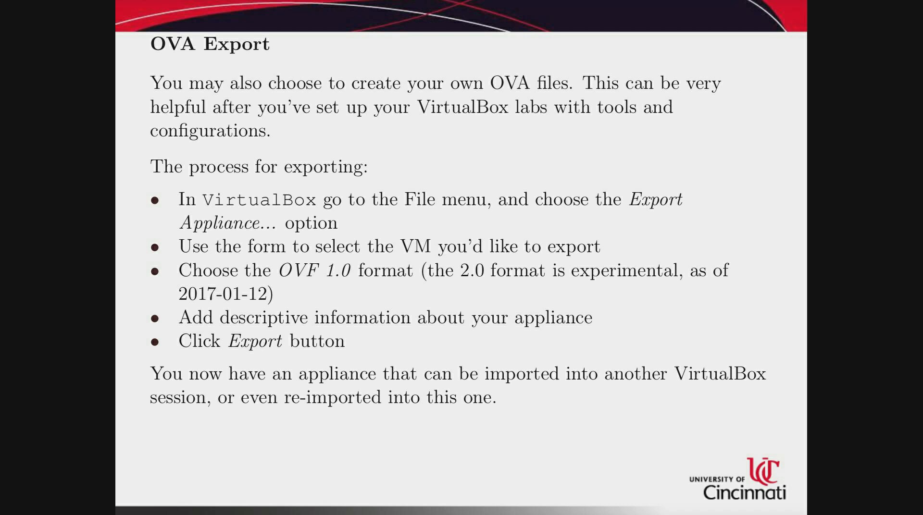
pyautogui.press('Escape')
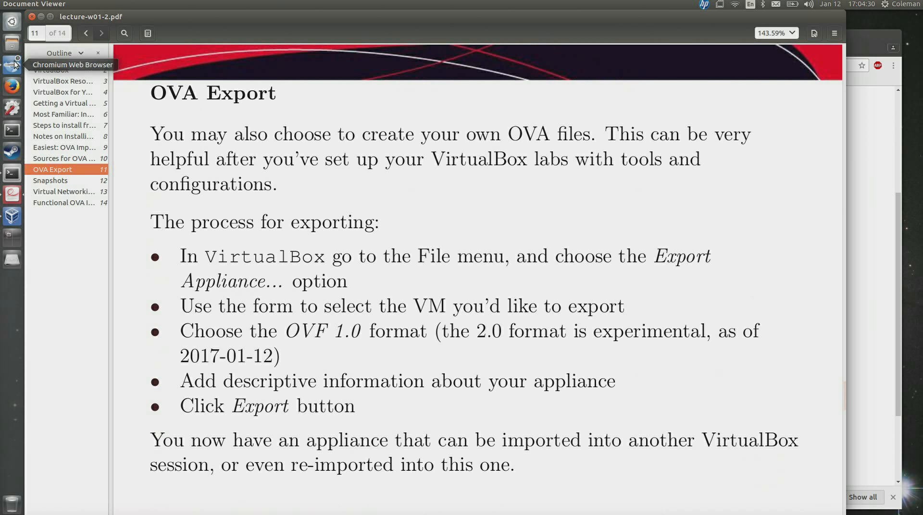
pyautogui.click(13, 218)
# Select and start the windows 10 VM, then drag its booting window up and left.
pyautogui.click(134, 255)
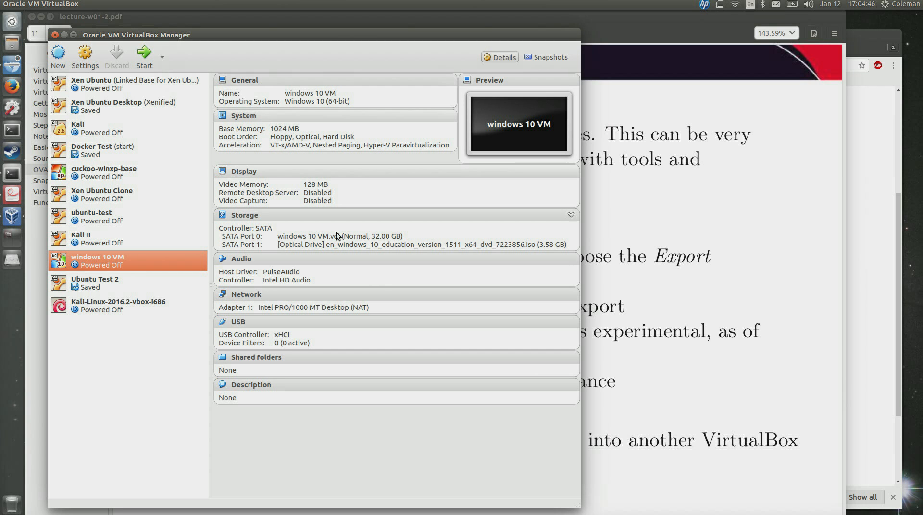
pyautogui.click(144, 56)
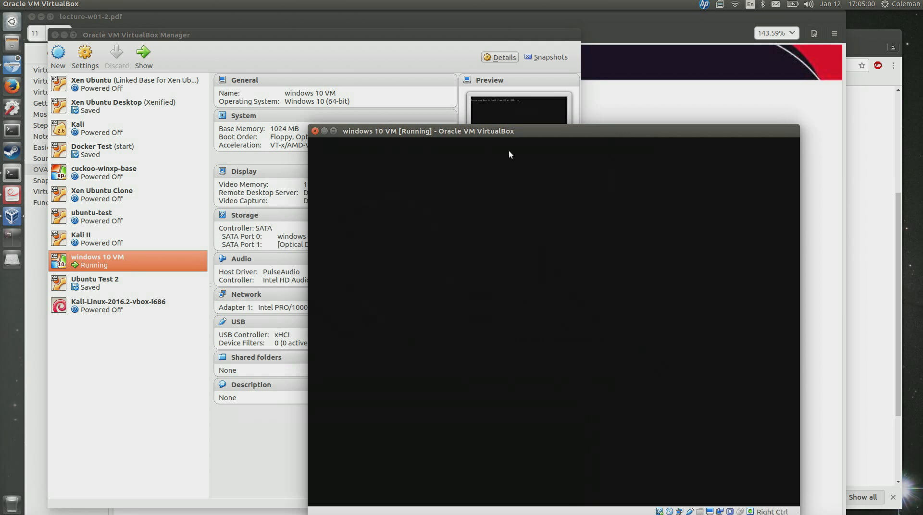
pyautogui.moveTo(506, 135); pyautogui.dragTo(464, 94)
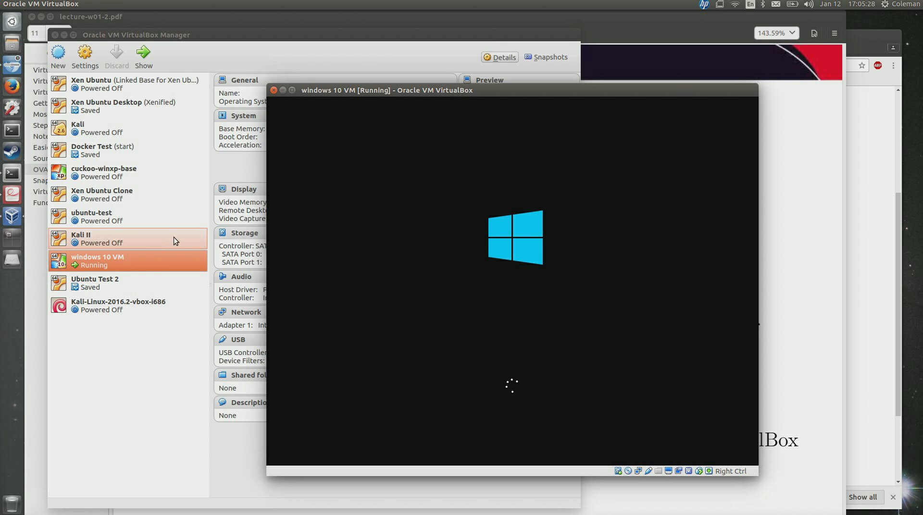
# With Ubuntu Test 2 selected, open and cancel Preferences, then choose File > Export Appliance.
pyautogui.click(126, 285)
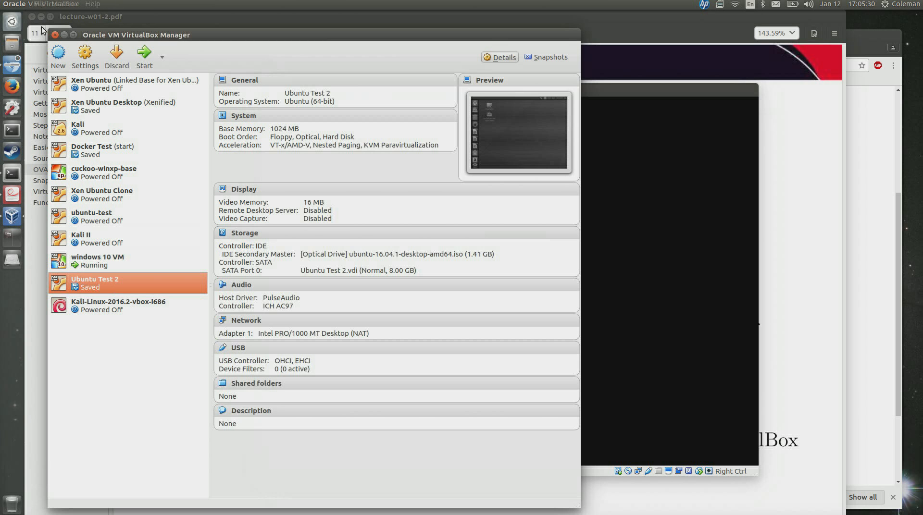
pyautogui.click(40, 6)
pyautogui.click(41, 10)
pyautogui.click(40, 6)
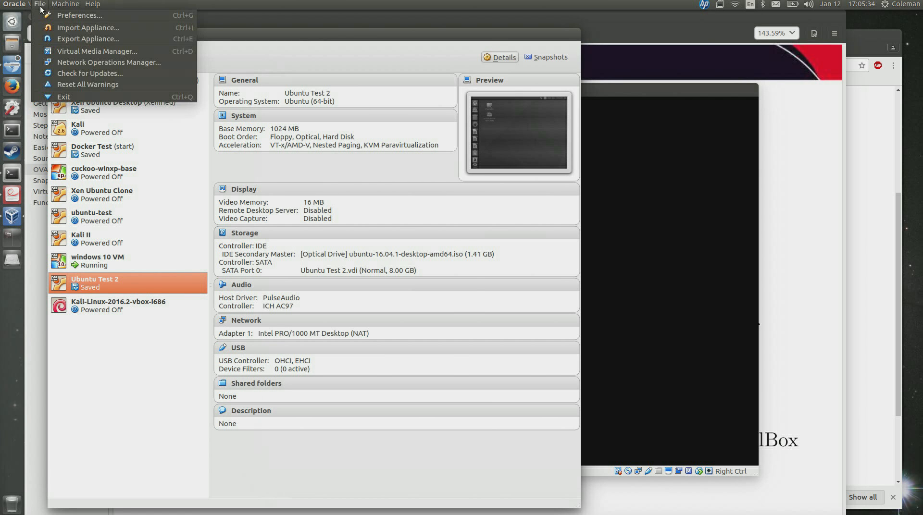
pyautogui.click(42, 14)
pyautogui.click(386, 336)
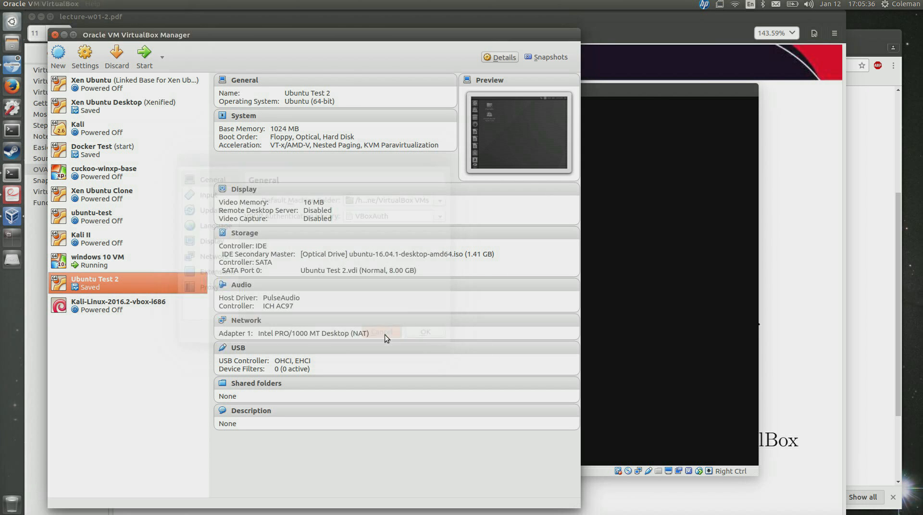
pyautogui.click(39, 5)
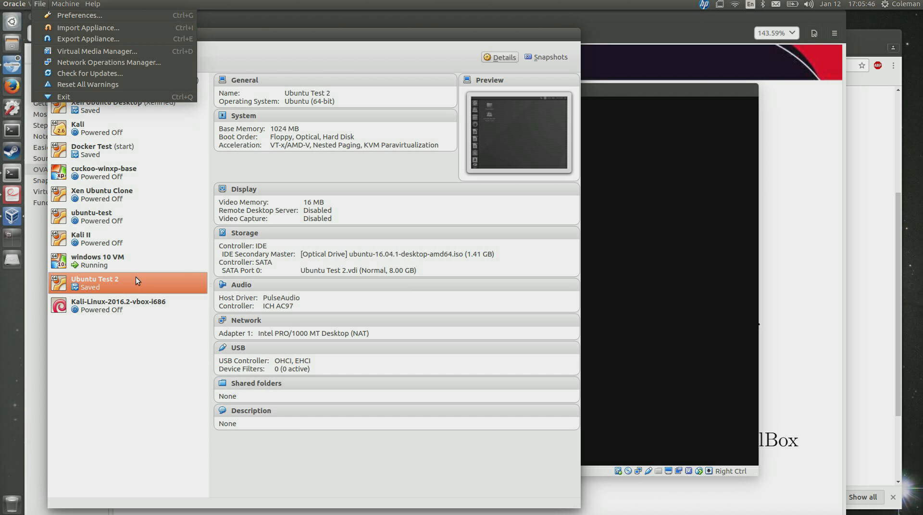
pyautogui.click(88, 39)
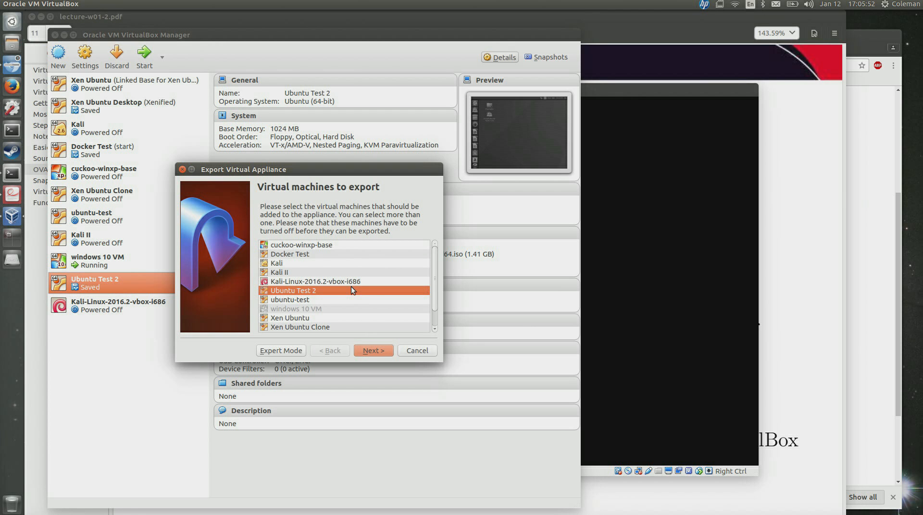
# Cancel the Ubuntu Test 2 export at the saved-state warning and close the wizard, then select Kali II.
pyautogui.scroll(-1, 343, 273)
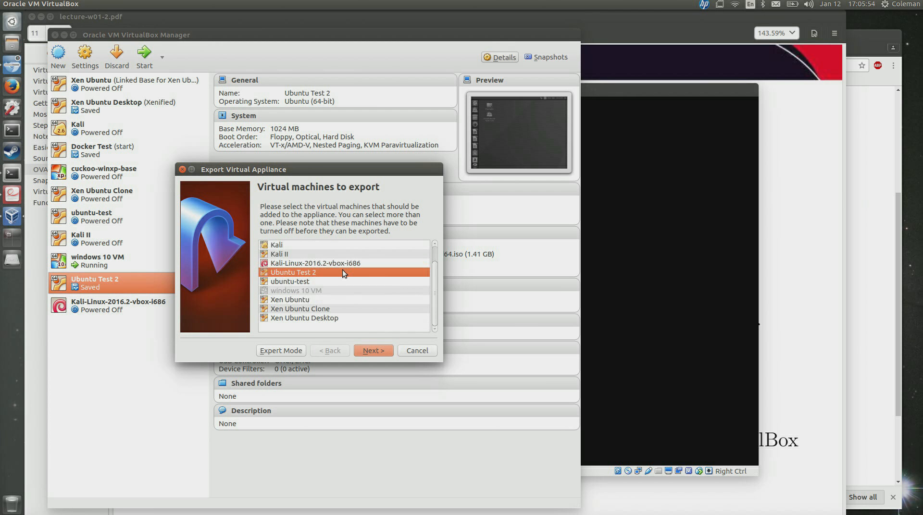
pyautogui.click(369, 352)
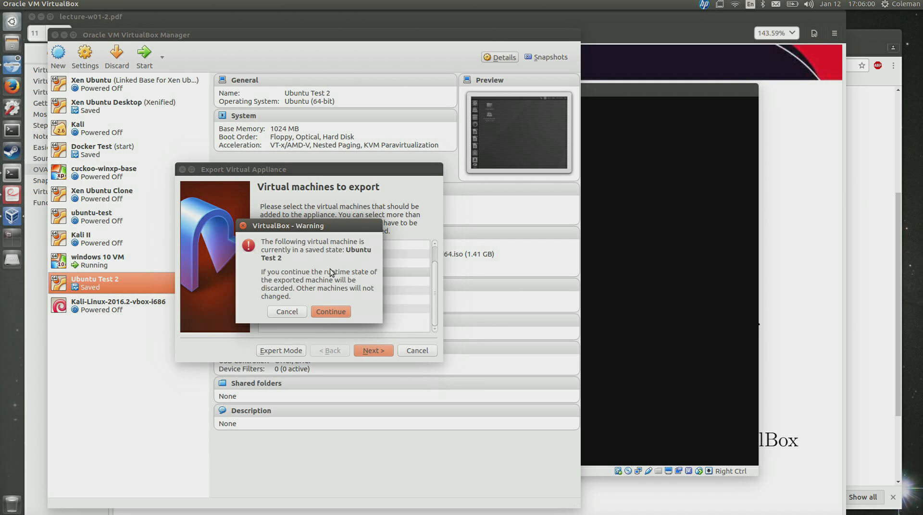
pyautogui.click(285, 313)
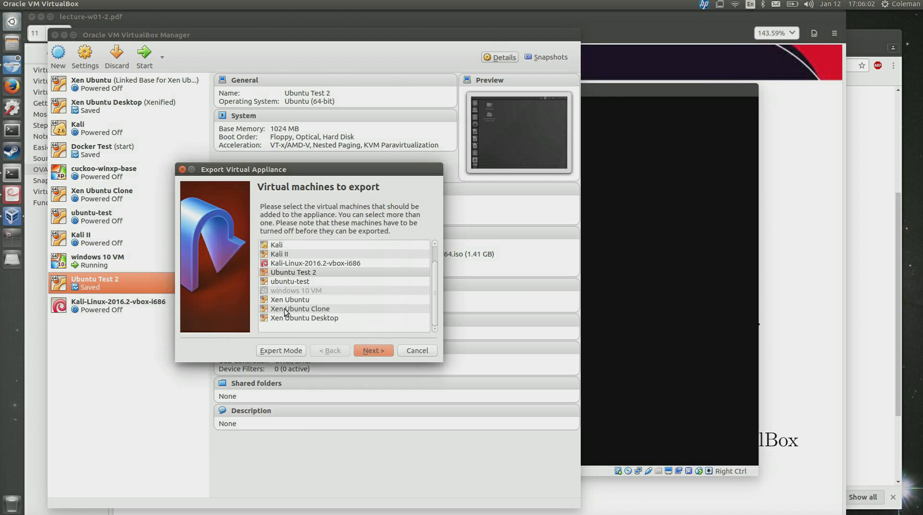
pyautogui.click(414, 353)
pyautogui.click(92, 242)
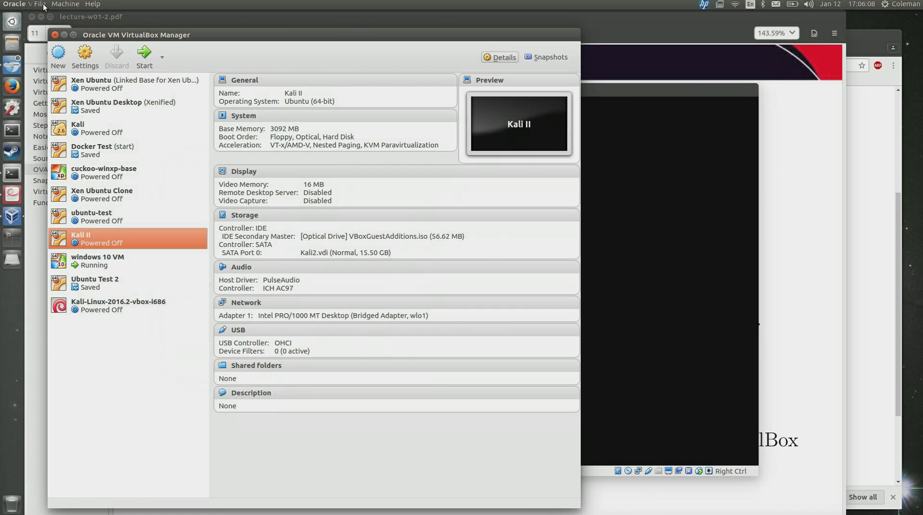
# Launch File > Export Appliance with Xen Ubuntu Clone chosen and advance to storage settings.
pyautogui.click(133, 203)
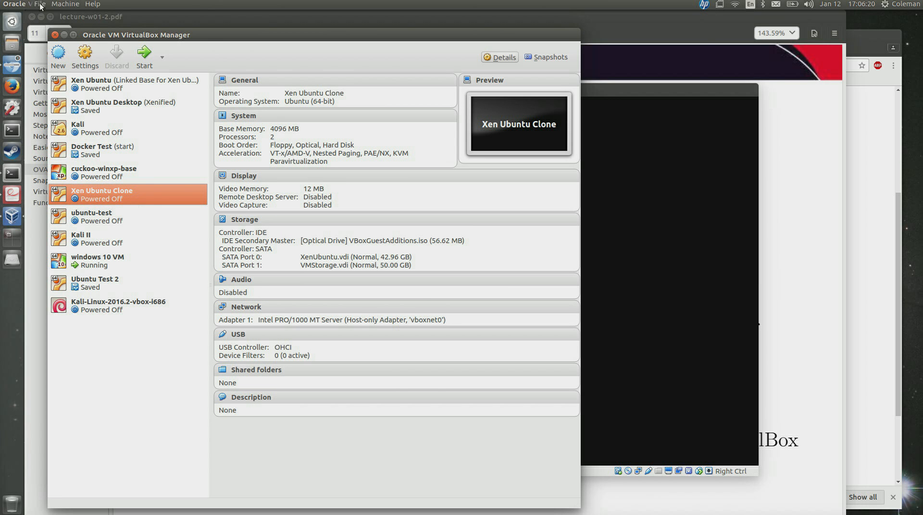
pyautogui.click(40, 5)
pyautogui.click(60, 42)
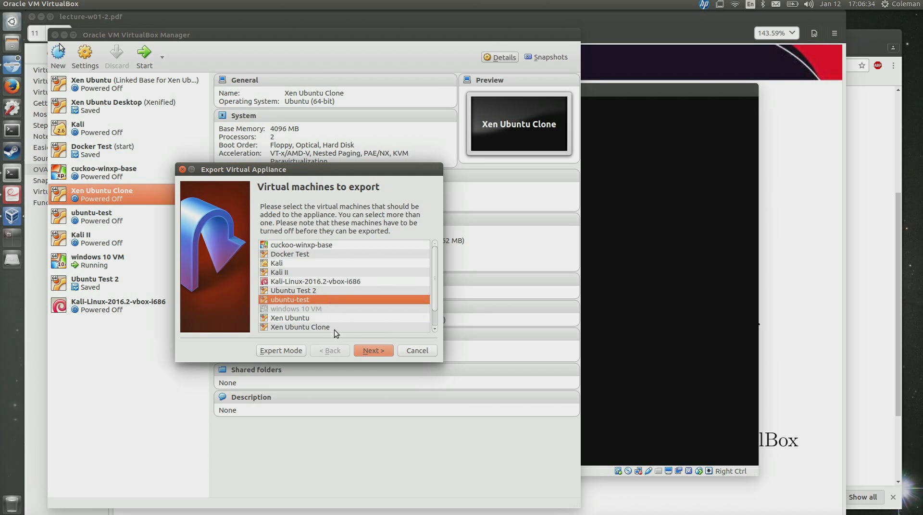
pyautogui.click(334, 328)
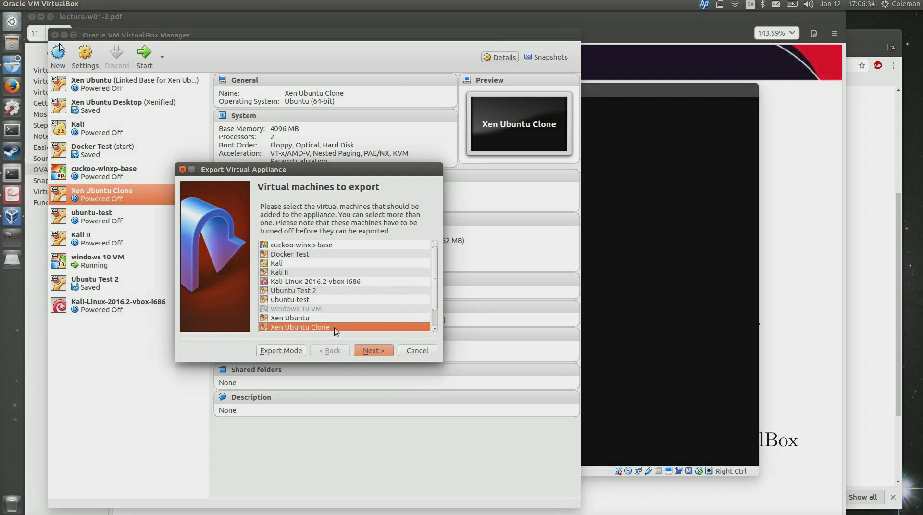
pyautogui.click(380, 351)
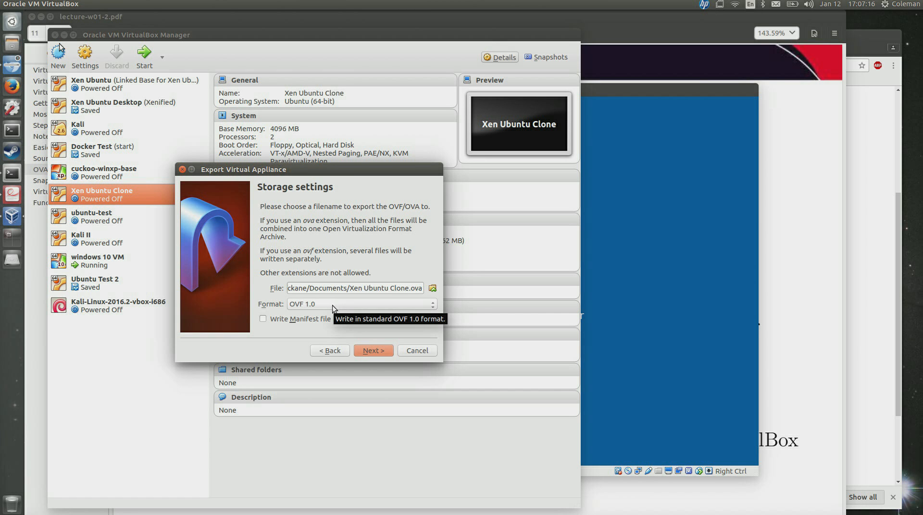
# Choose OVF 1.0 format for Xen Ubuntu Clone.ova in Documents and proceed.
pyautogui.click(333, 304)
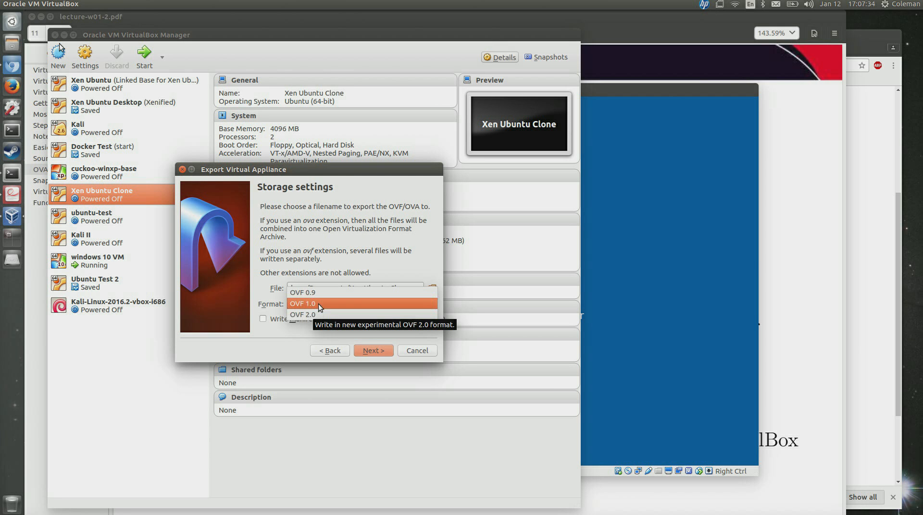
pyautogui.click(318, 304)
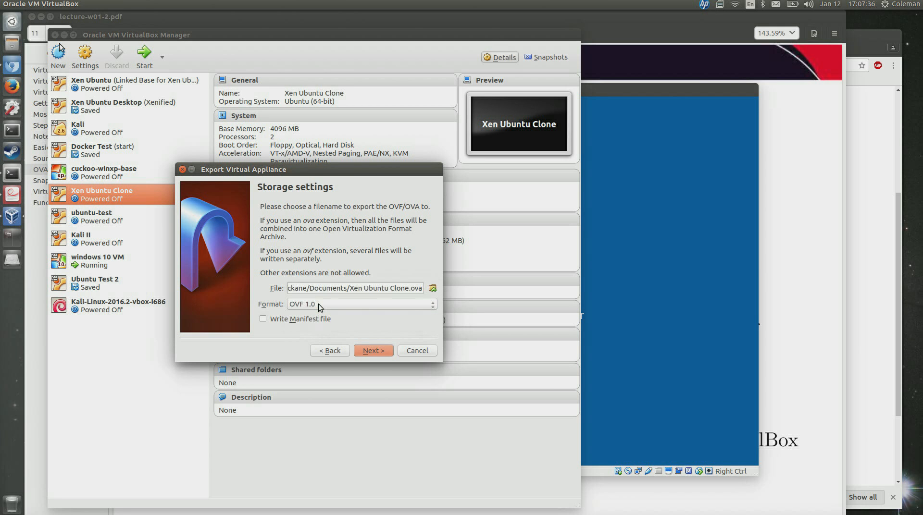
pyautogui.click(373, 351)
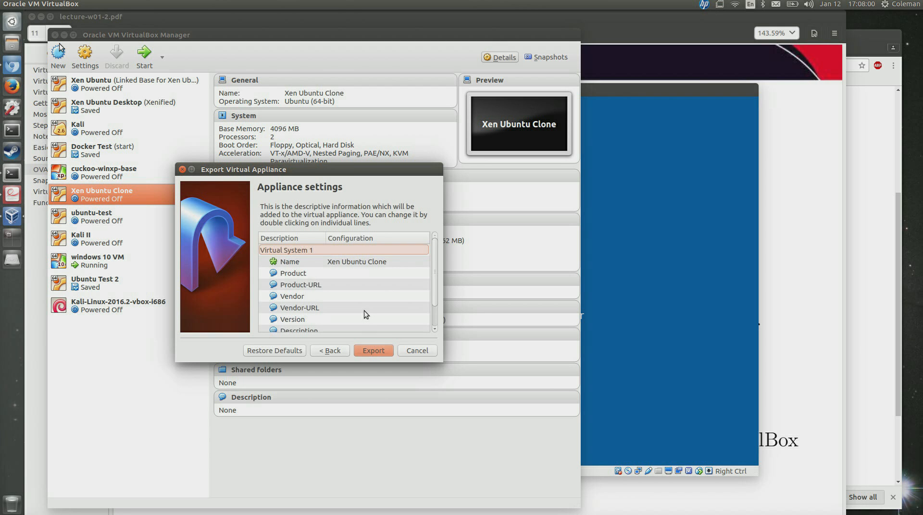
# Export the Xen Ubuntu Clone appliance, then raise the windows 10 VM window.
pyautogui.scroll(-1, 365, 310)
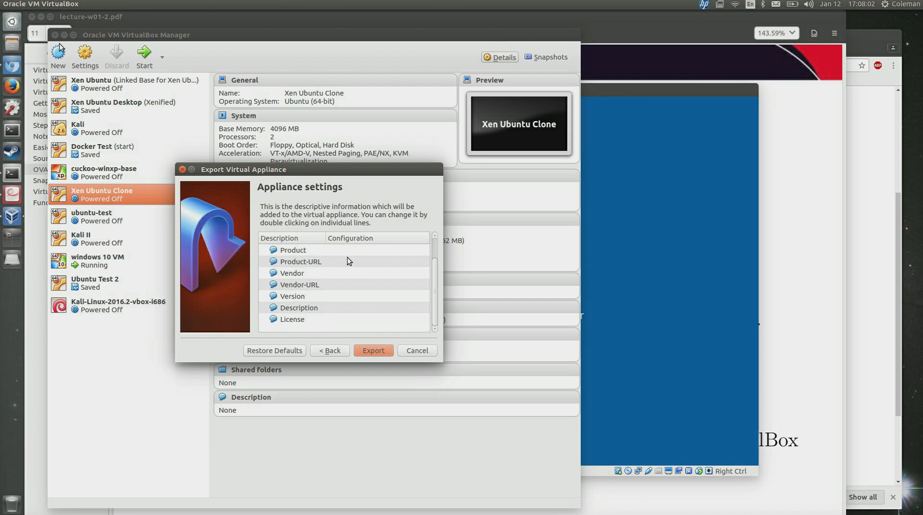
pyautogui.click(374, 351)
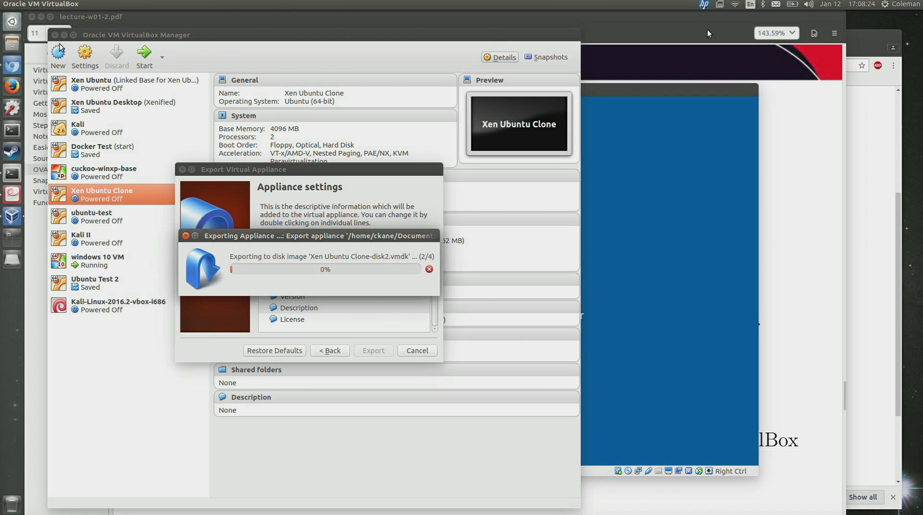
pyautogui.click(679, 87)
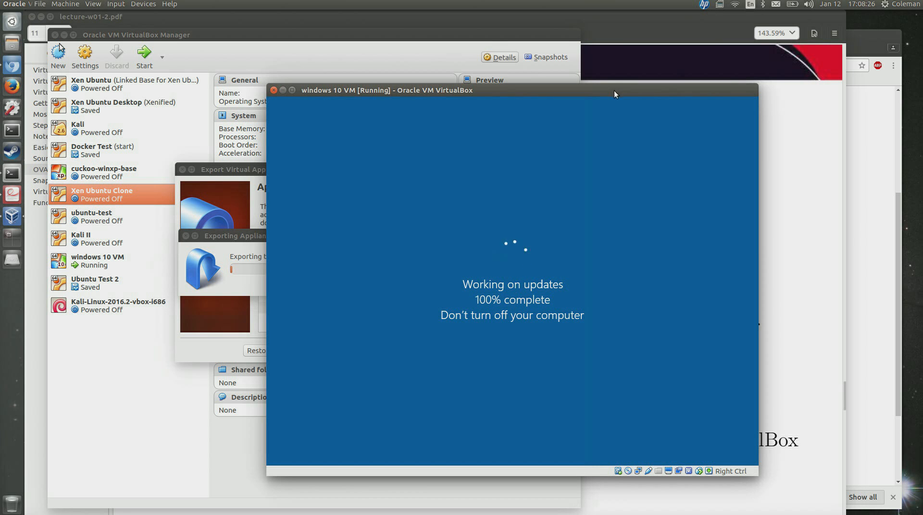
# Raise lecture-w01-2.pdf and show page 11, OVA Export, in F5 presentation mode.
pyautogui.click(624, 24)
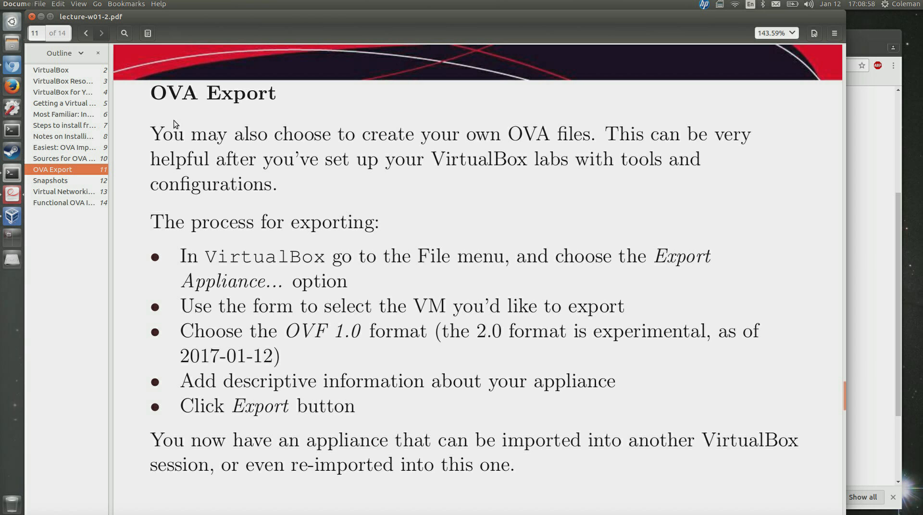
pyautogui.press('F5')
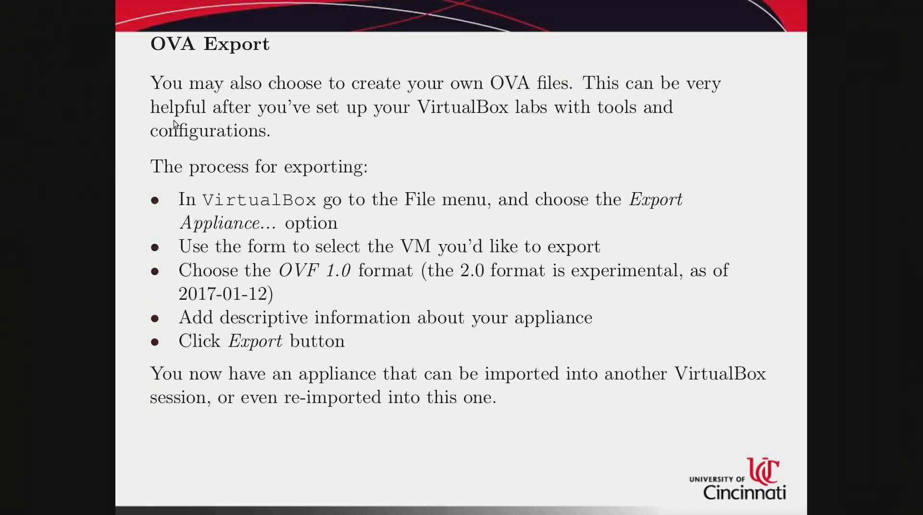
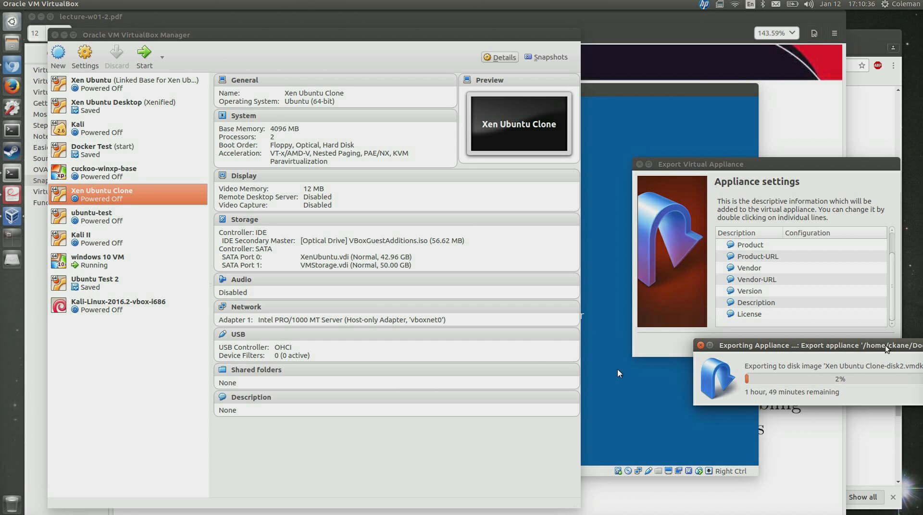
# Abort the Xen Ubuntu Clone appliance export from its Exporting Appliance progress dialog.
pyautogui.moveTo(886, 345); pyautogui.dragTo(721, 336)
pyautogui.click(781, 370)
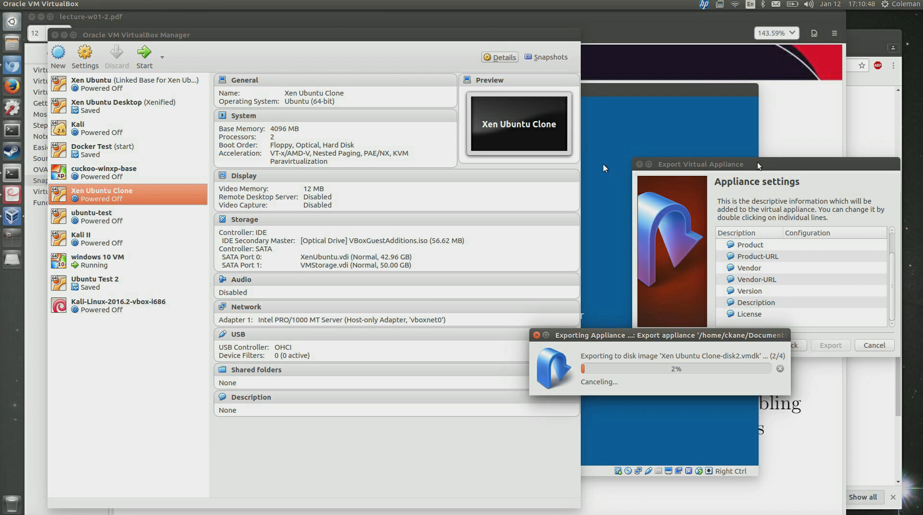
# Return to the VirtualBox Manager and close the Export Virtual Appliance wizard.
pyautogui.click(781, 64)
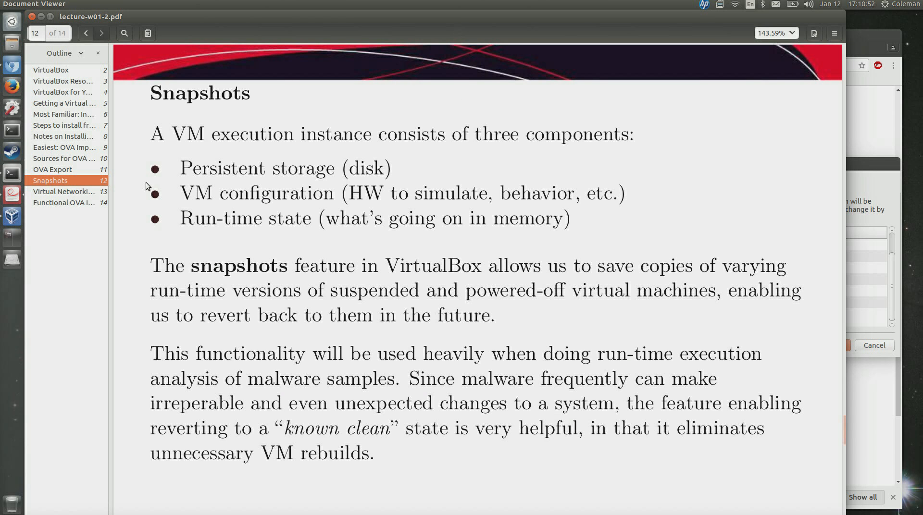
pyautogui.click(3, 222)
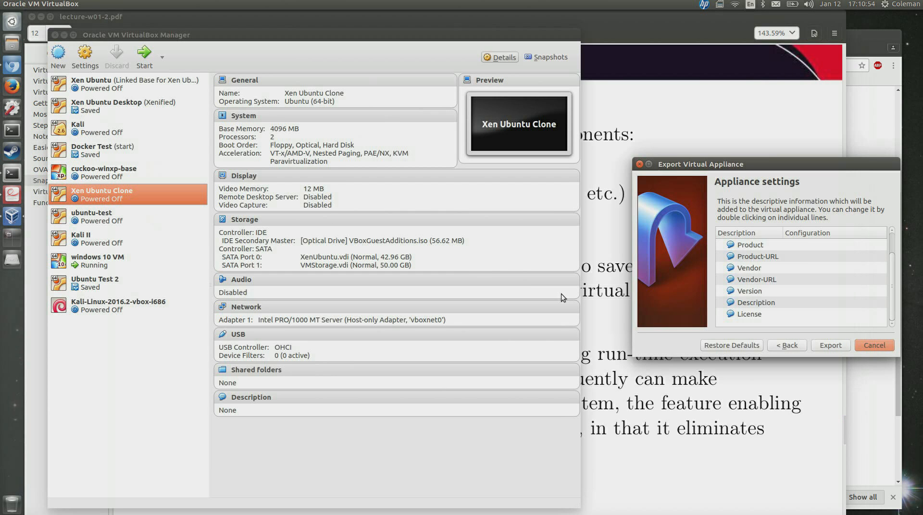
pyautogui.click(640, 164)
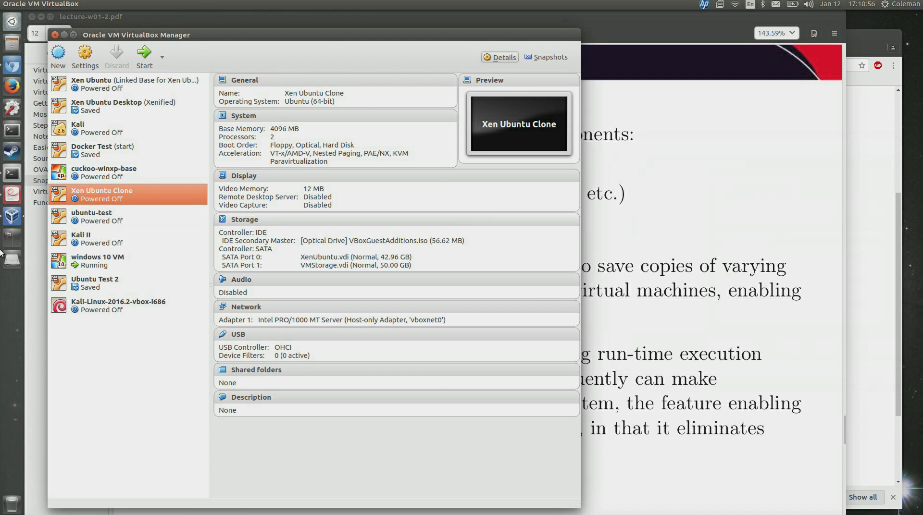
# Select Ubuntu Test 2 and show its snapshot list, holding only Current State.
pyautogui.click(108, 221)
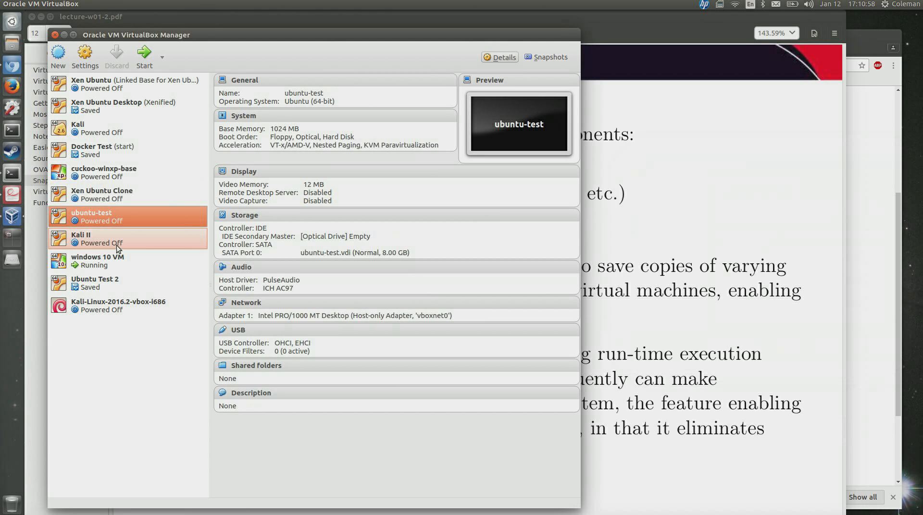
pyautogui.click(118, 278)
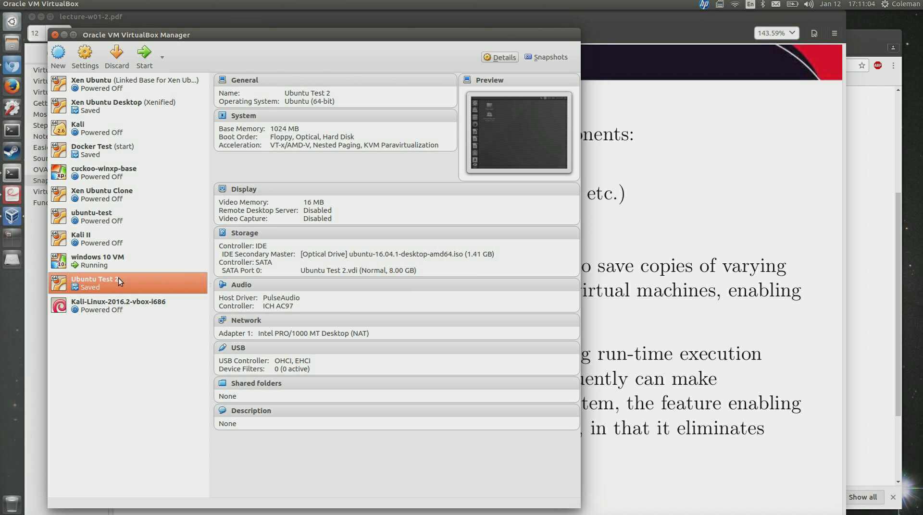
pyautogui.rightClick(119, 278)
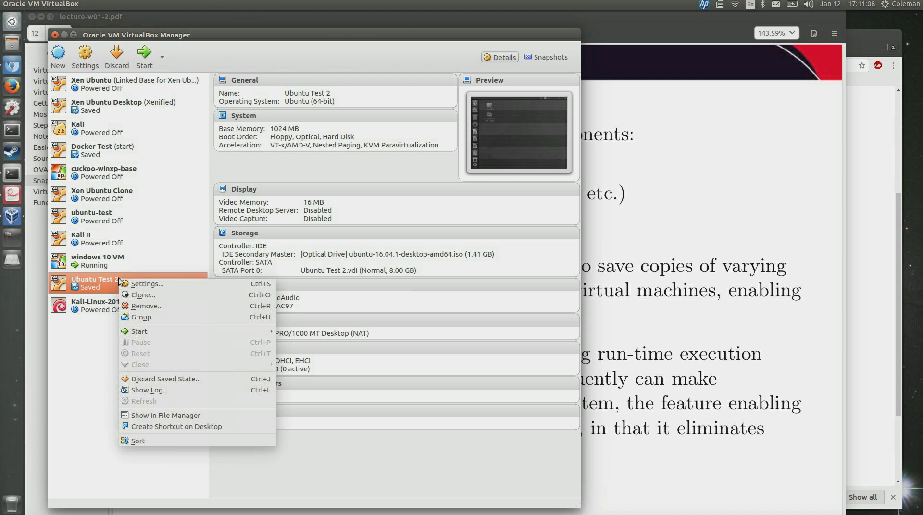
pyautogui.click(389, 82)
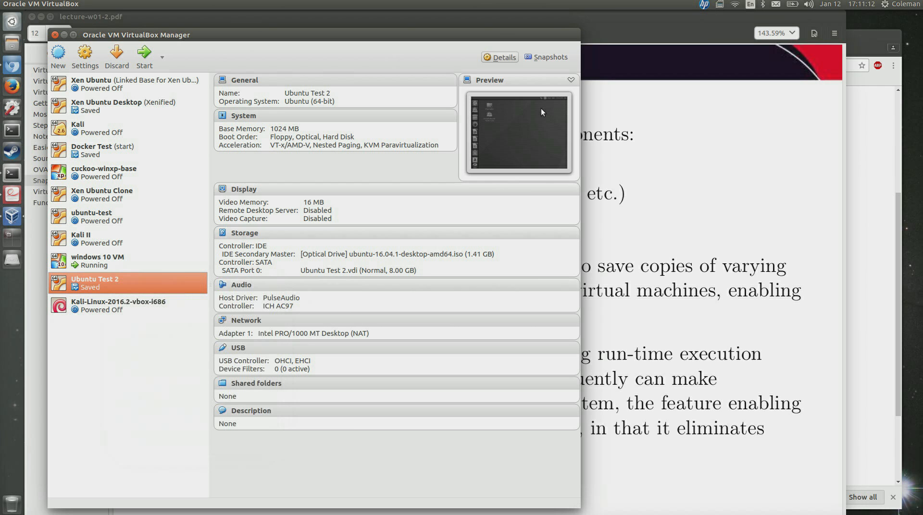
pyautogui.click(544, 58)
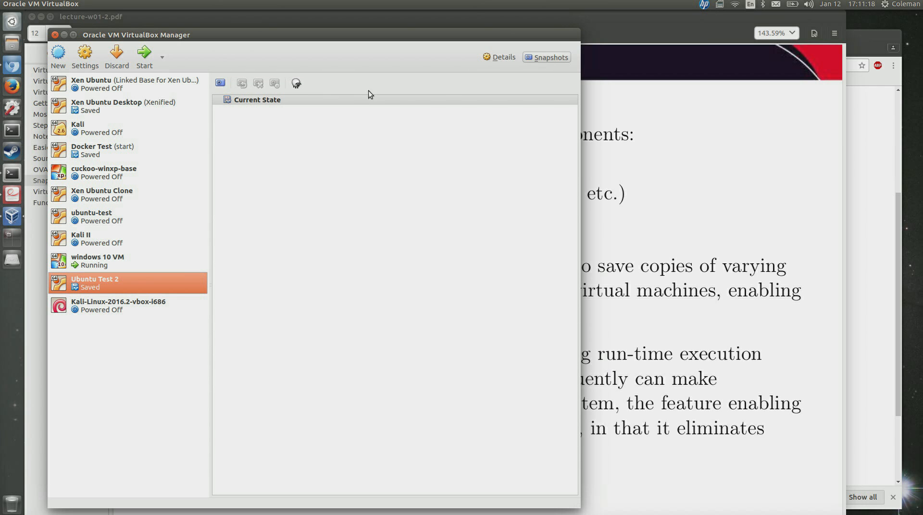
# Take a snapshot of Ubuntu Test 2 named 'First', then select it and Current State.
pyautogui.click(221, 82)
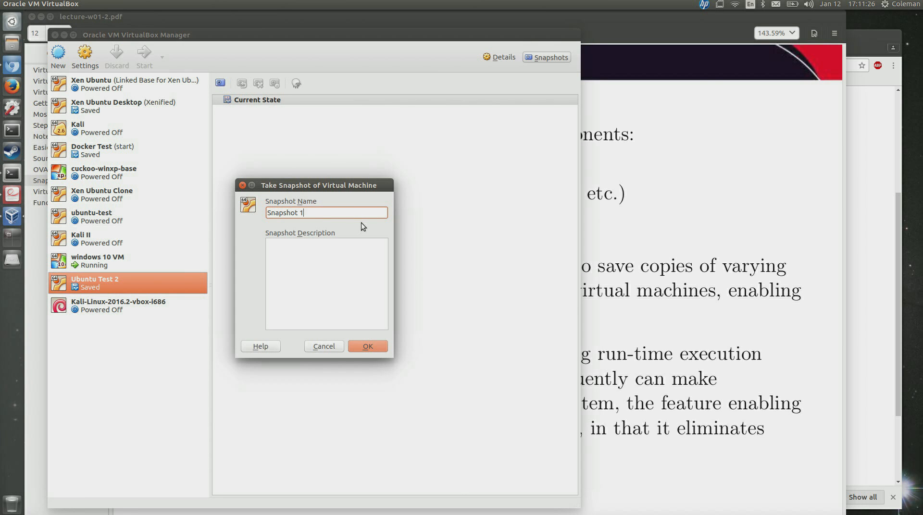
pyautogui.tripleClick(349, 214)
pyautogui.press('BackSpace')
pyautogui.write('First')
pyautogui.press('Return')
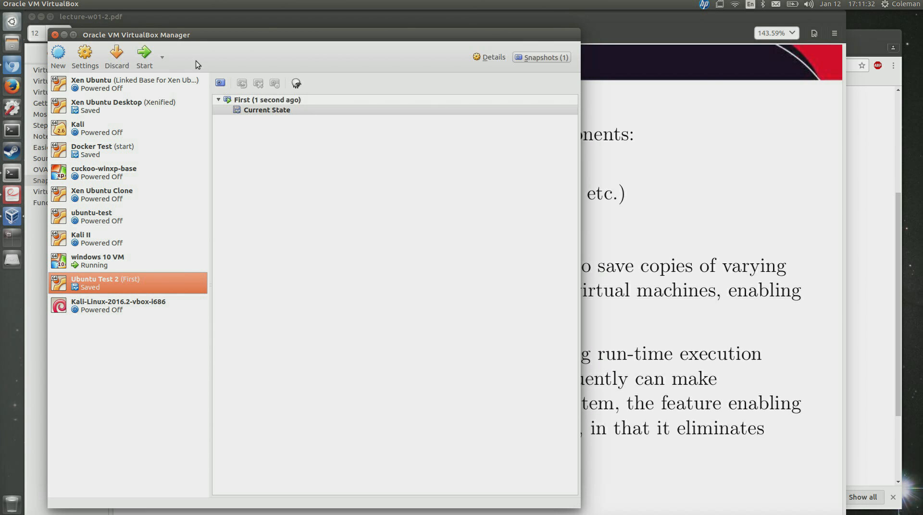
pyautogui.click(284, 100)
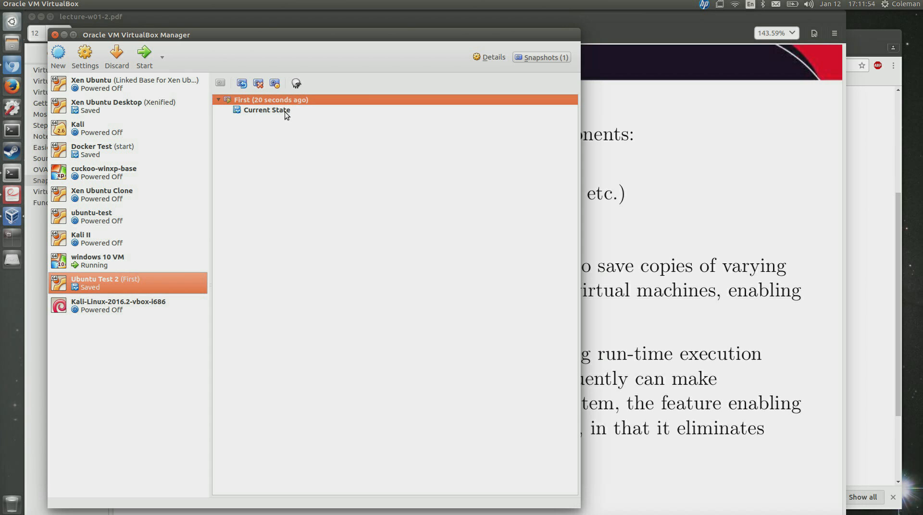
pyautogui.click(285, 112)
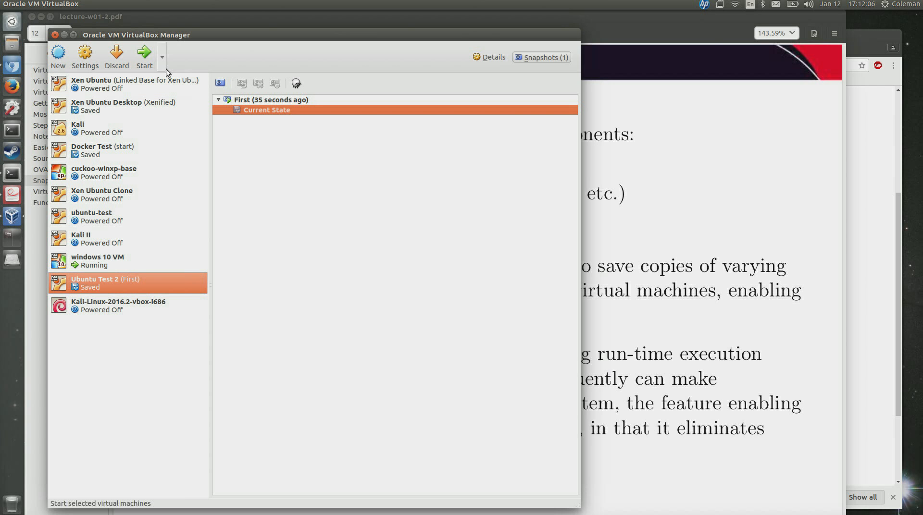
# Start Ubuntu Test 2 from its saved state and move its window aside to reveal the snapshot tree.
pyautogui.click(144, 55)
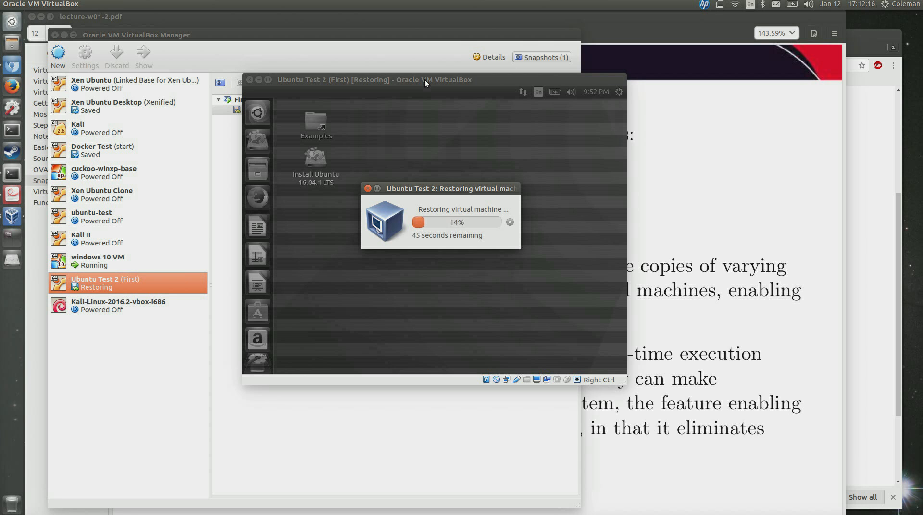
pyautogui.moveTo(425, 80); pyautogui.dragTo(596, 81)
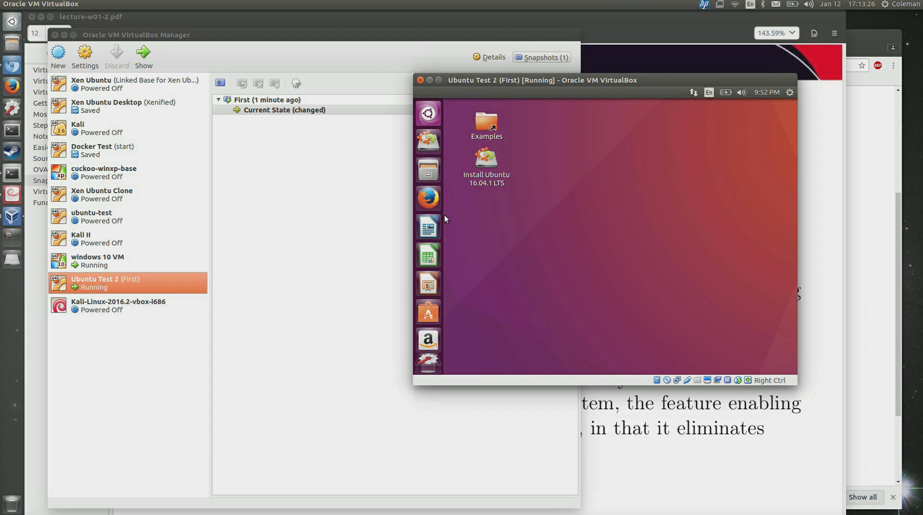
# Launch Firefox in the guest, enlarge the VM window, and open Terminal via a Dash search for 'terminal'.
pyautogui.click(429, 199)
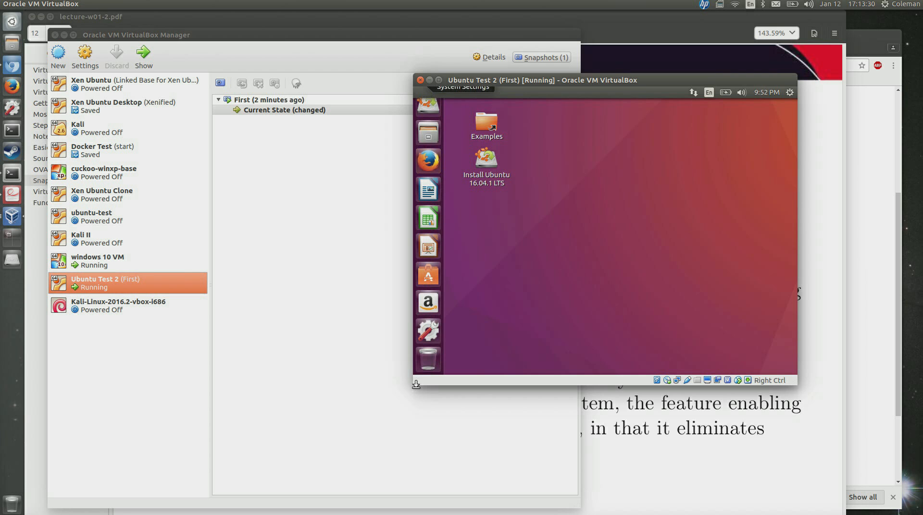
pyautogui.moveTo(413, 385); pyautogui.dragTo(239, 436)
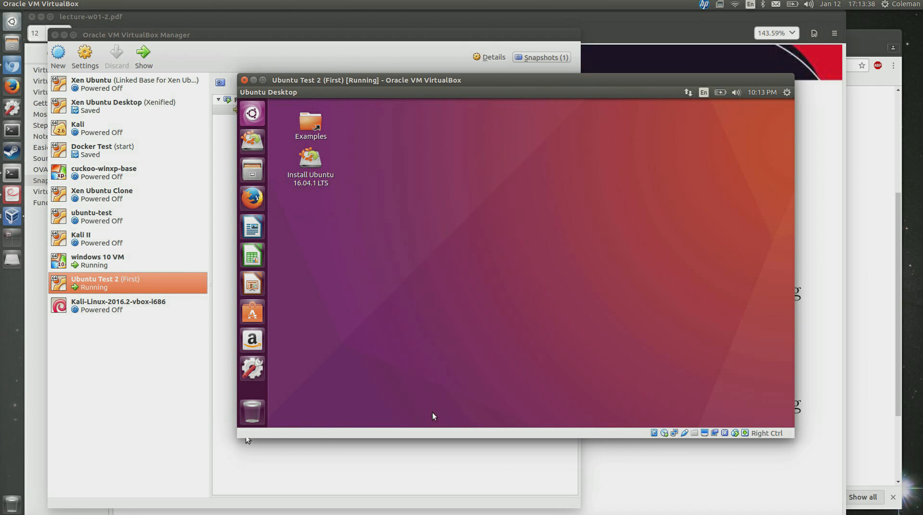
pyautogui.click(252, 114)
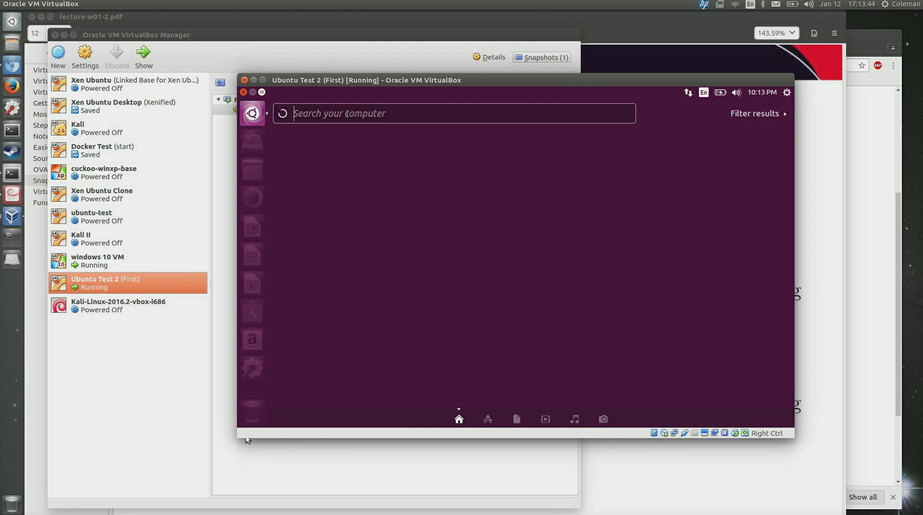
pyautogui.write('termina')
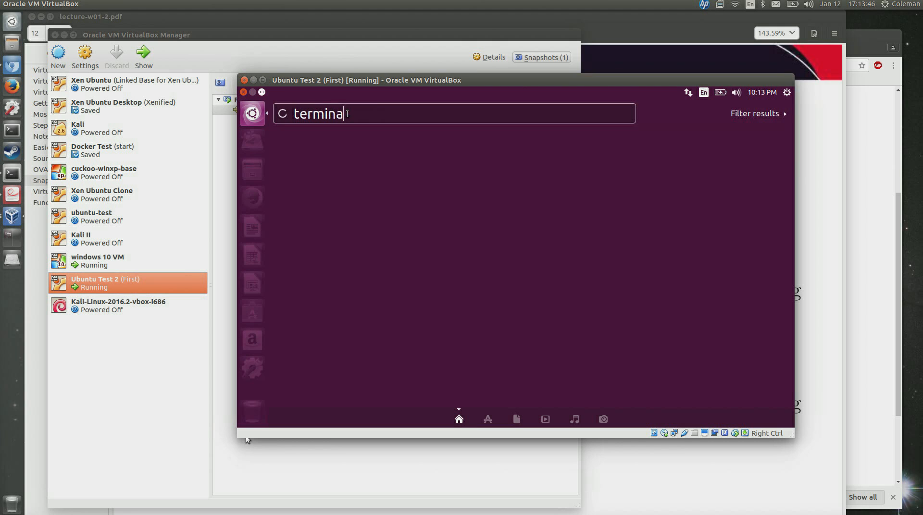
pyautogui.write('l')
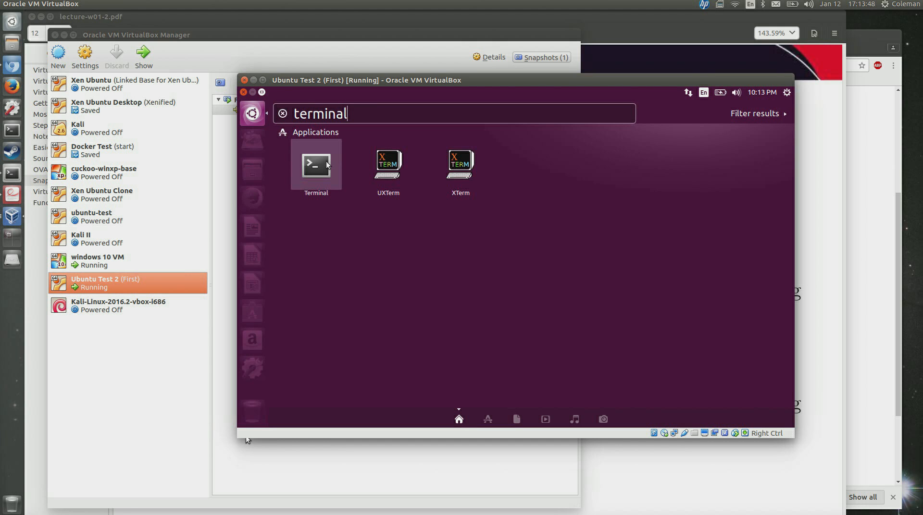
pyautogui.click(328, 165)
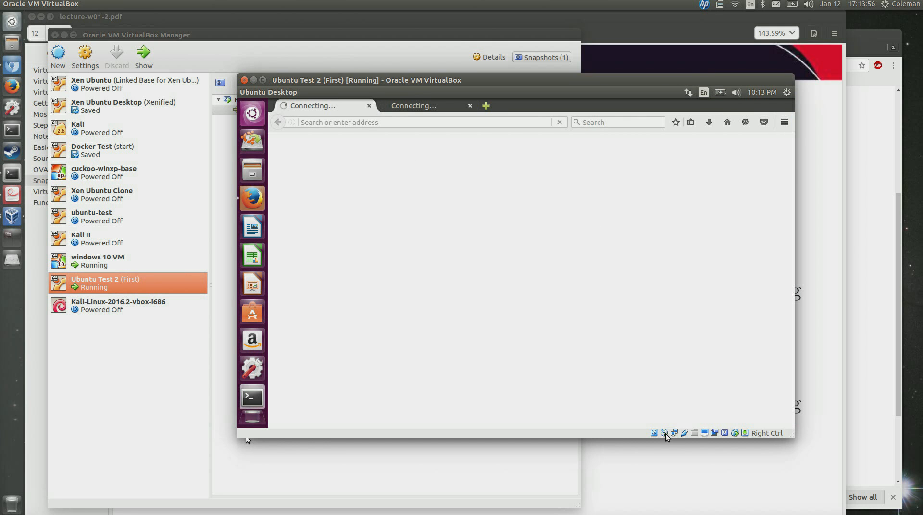
pyautogui.moveTo(665, 433)
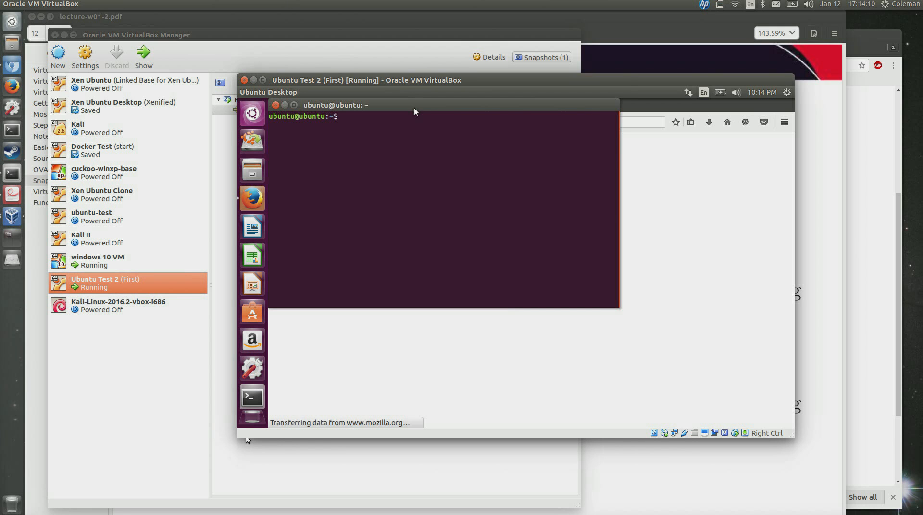
# Bring Firefox forward and switch between its Ubuntu Start Page and Firefox Features tabs.
pyautogui.moveTo(414, 108); pyautogui.dragTo(484, 168)
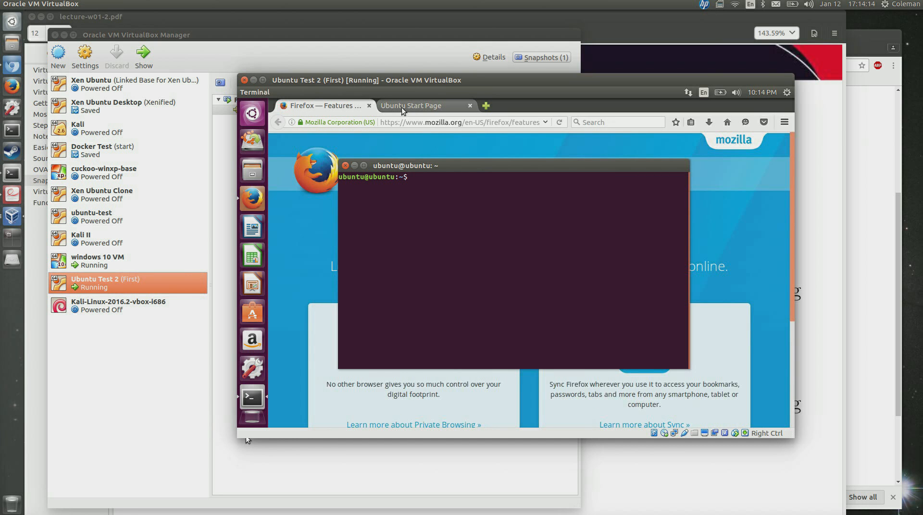
pyautogui.click(357, 110)
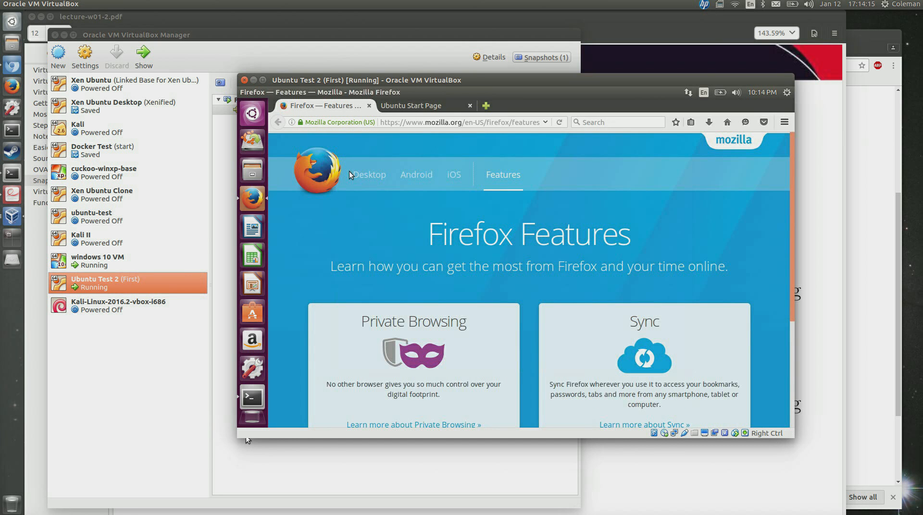
pyautogui.click(427, 108)
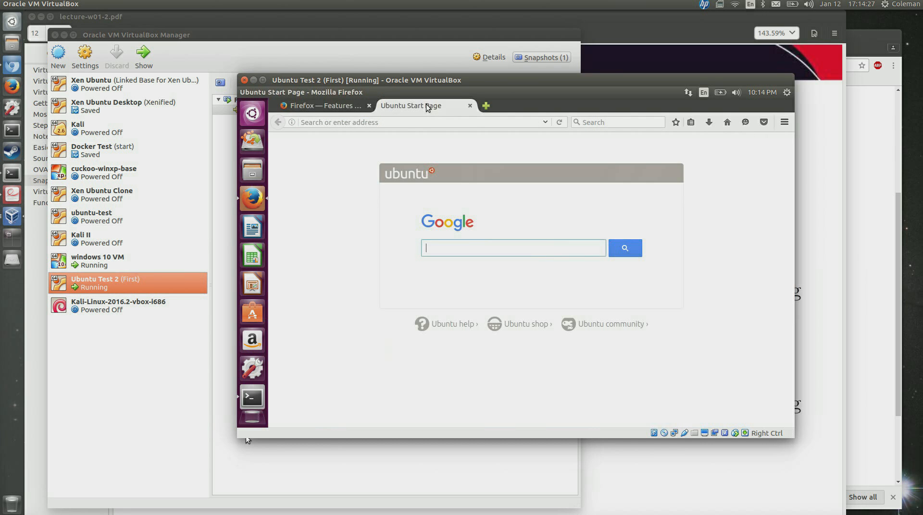
pyautogui.click(344, 106)
pyautogui.click(413, 106)
pyautogui.click(322, 106)
# Close the guest Terminal and bring up the Close Virtual Machine options for Ubuntu Test 2.
pyautogui.click(259, 403)
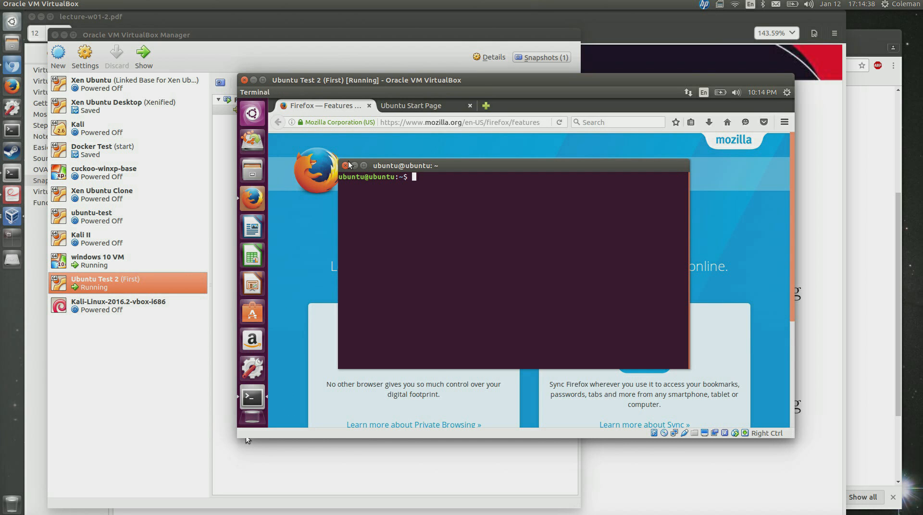
pyautogui.click(344, 165)
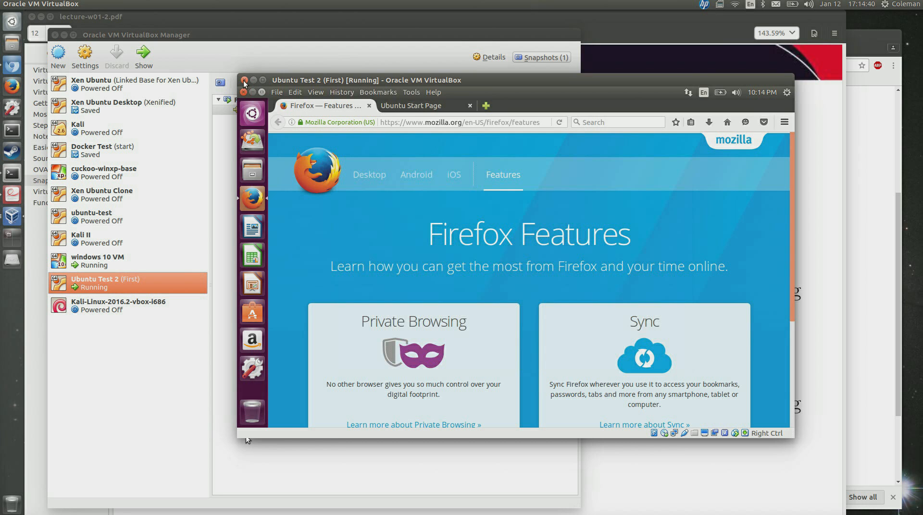
pyautogui.click(245, 79)
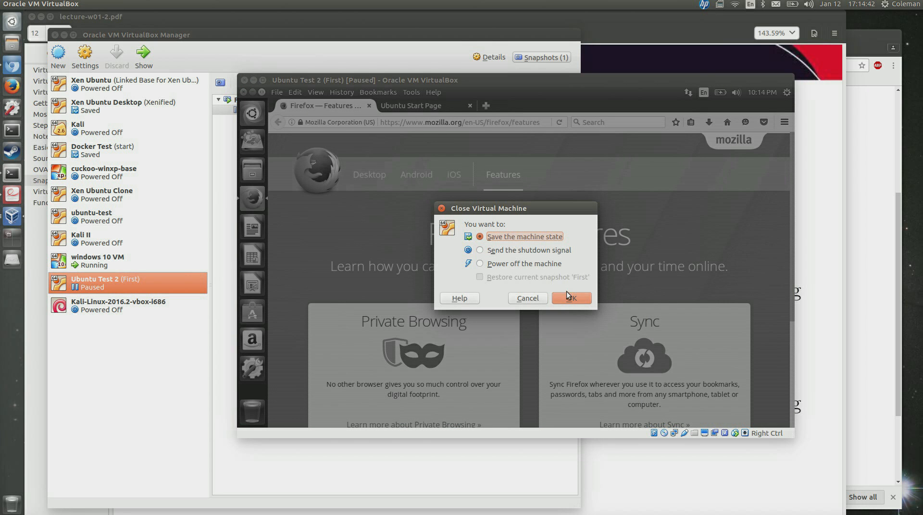
# Confirm 'Save the machine state' to close Ubuntu Test 2.
pyautogui.click(568, 295)
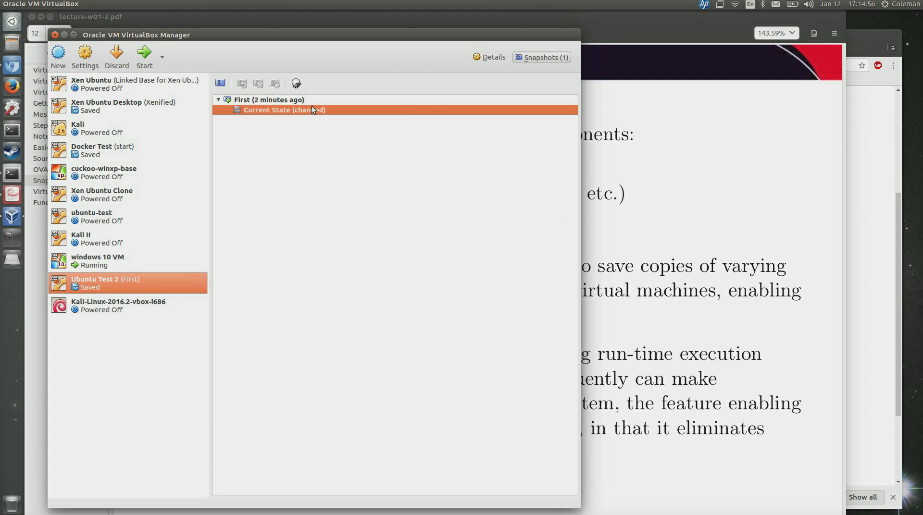
# Take a snapshot named 'Firefox Loaded' under First, then select each row of the snapshot tree.
pyautogui.click(219, 84)
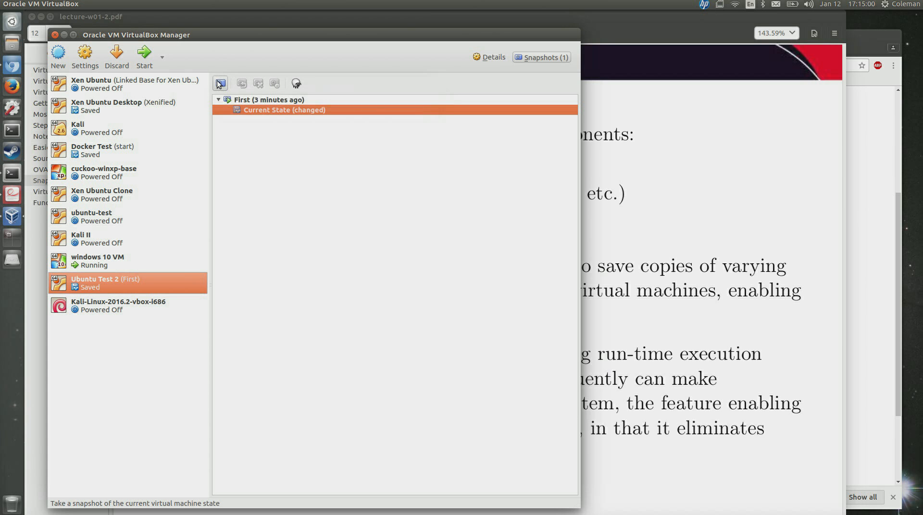
pyautogui.press('BackSpace')
pyautogui.press('BackSpace')
pyautogui.press('BackSpace')
pyautogui.press('BackSpace')
pyautogui.press('BackSpace')
pyautogui.press('BackSpace')
pyautogui.press('BackSpace')
pyautogui.press('BackSpace')
pyautogui.press('BackSpace')
pyautogui.press('BackSpace')
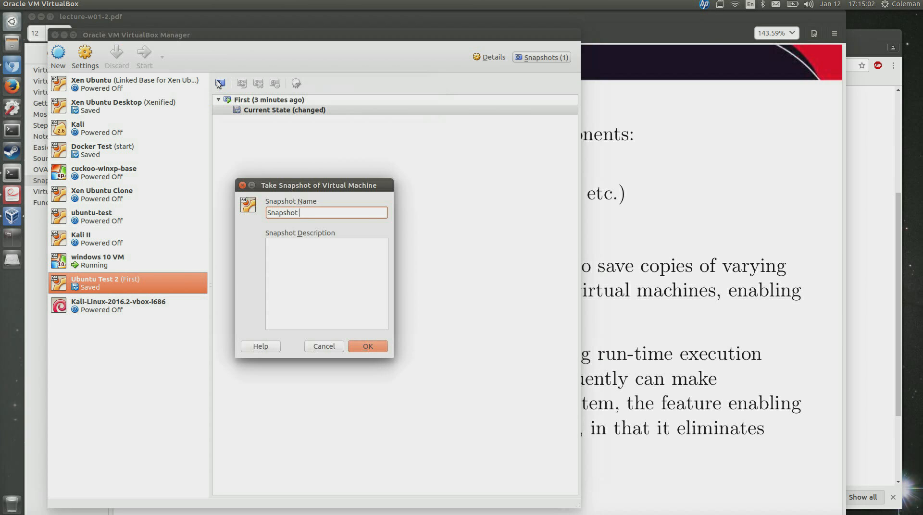
pyautogui.write('Firefox Loaded')
pyautogui.press('Return')
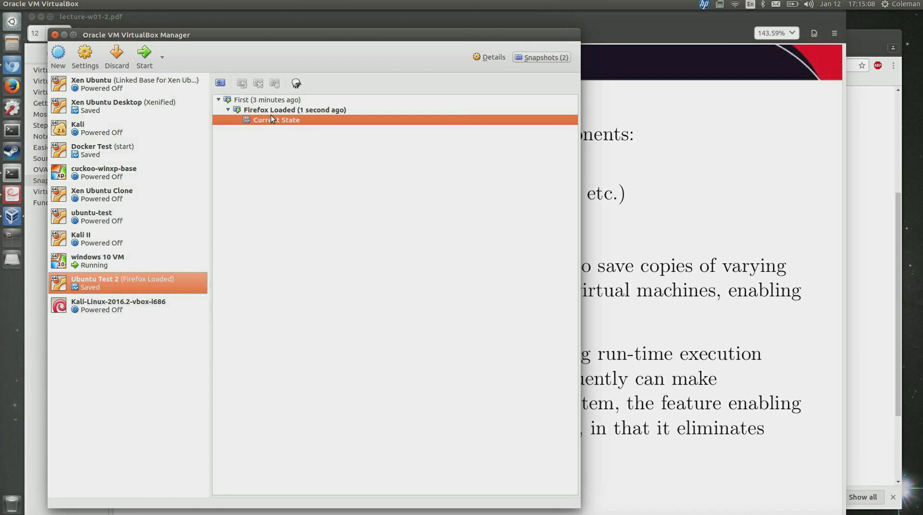
pyautogui.click(273, 101)
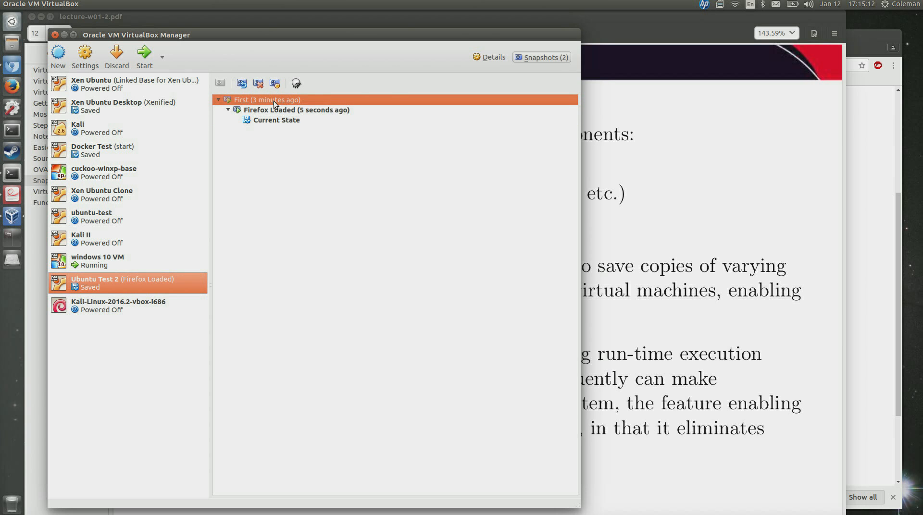
pyautogui.click(273, 110)
pyautogui.click(276, 120)
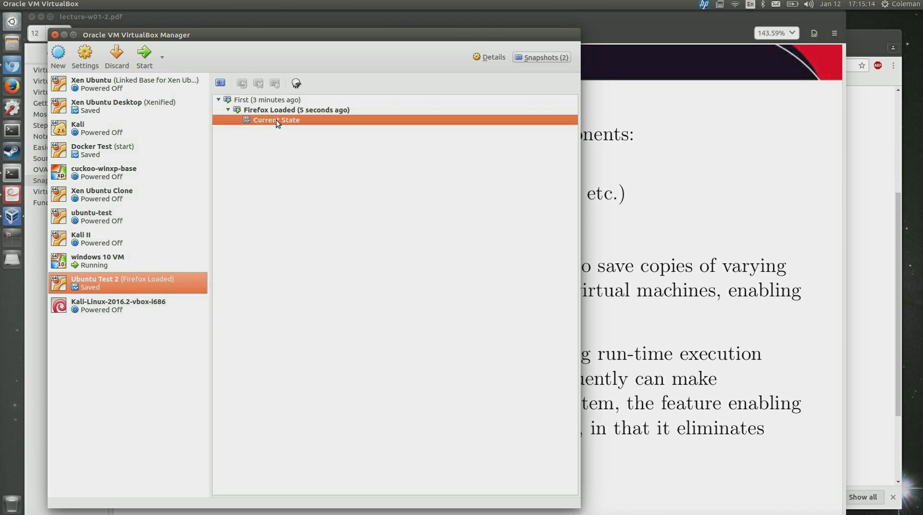
# Boot Ubuntu Test 2, close Firefox's Ubuntu Start Page tab, and launch a blank LibreOffice Calc spreadsheet.
pyautogui.click(145, 58)
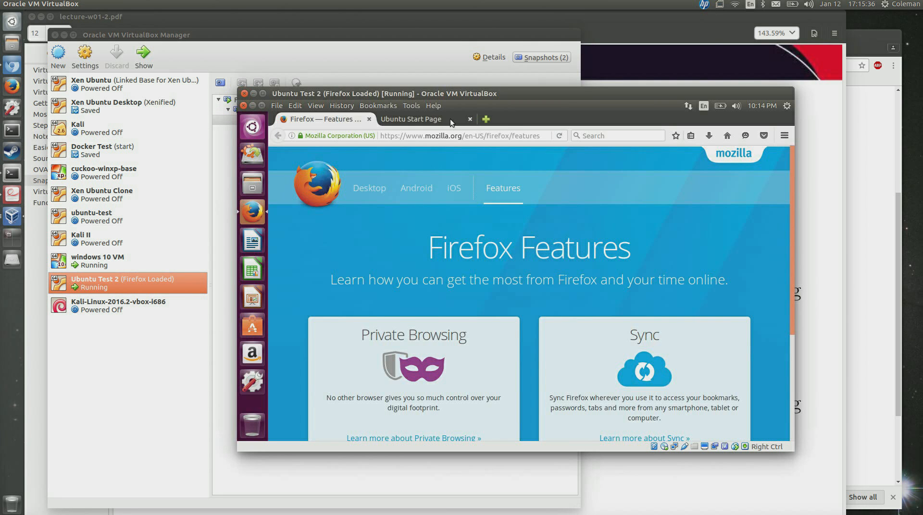
pyautogui.click(428, 120)
pyautogui.click(470, 119)
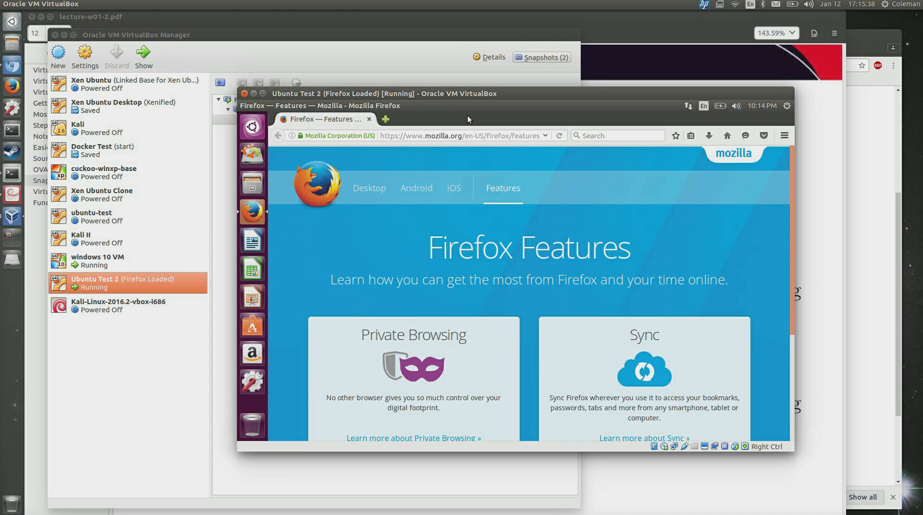
pyautogui.click(255, 272)
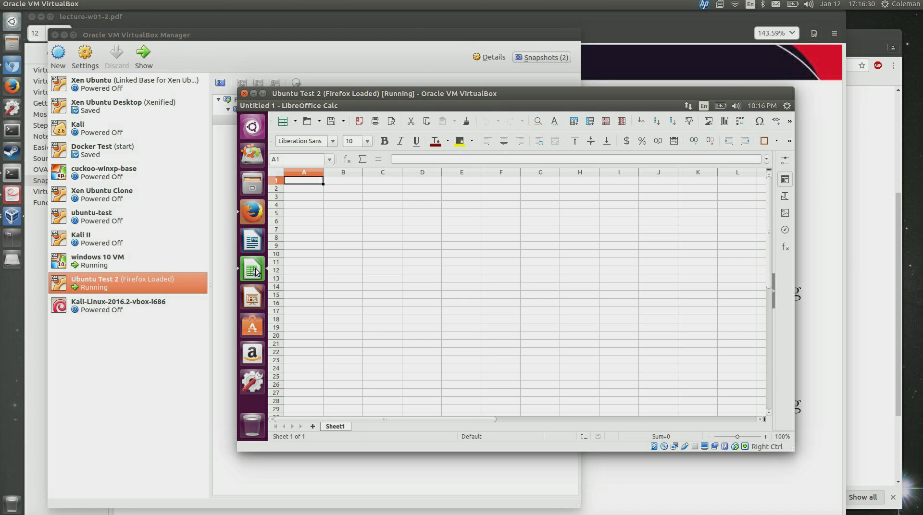
# Close Ubuntu Test 2 saving its machine state, then take a snapshot named 'Spreadsheet Open'.
pyautogui.click(243, 94)
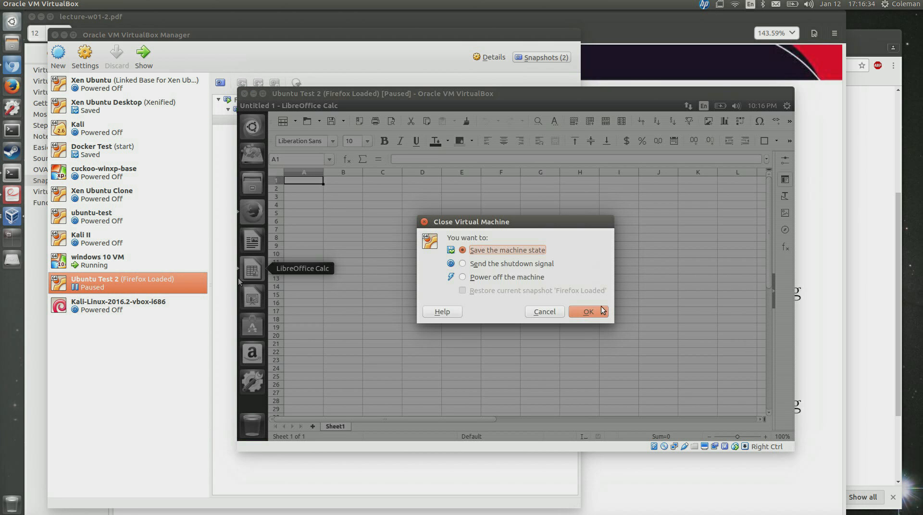
pyautogui.click(588, 312)
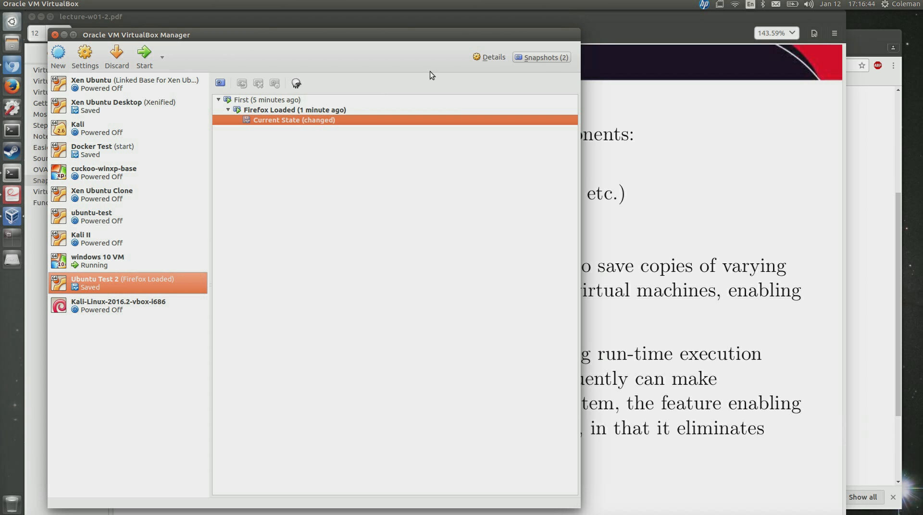
pyautogui.click(220, 84)
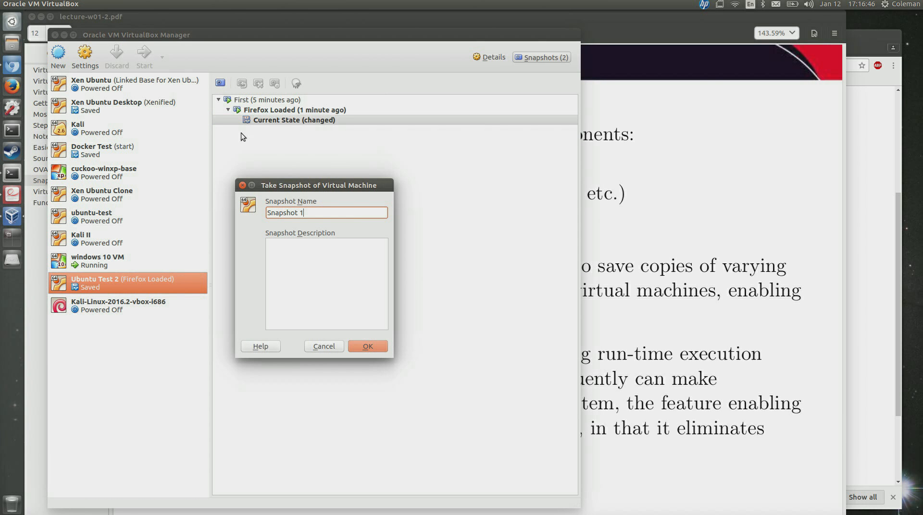
pyautogui.tripleClick(305, 215)
pyautogui.write('Spread')
pyautogui.write('sheet Test')
pyautogui.press('Return')
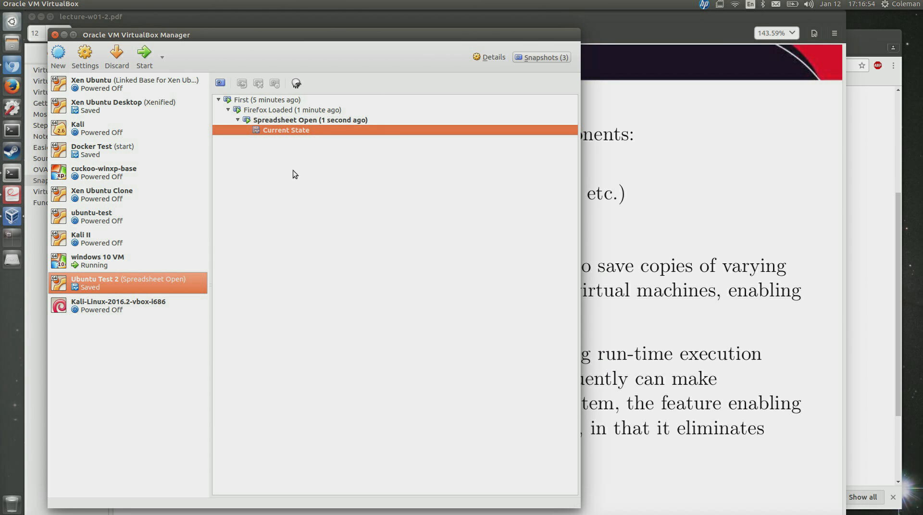
# Select the Firefox Loaded snapshot and restore Ubuntu Test 2 to it, confirming with Restore.
pyautogui.click(276, 120)
pyautogui.click(269, 109)
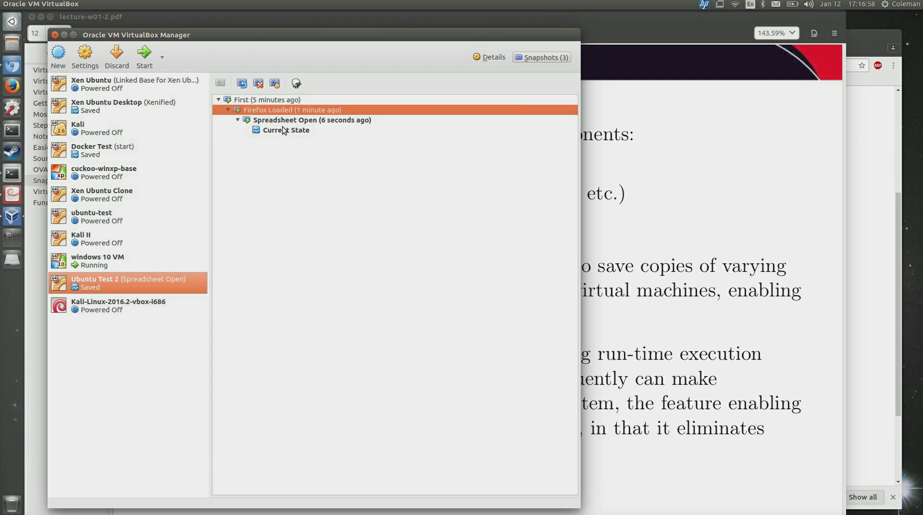
pyautogui.click(284, 129)
pyautogui.click(274, 110)
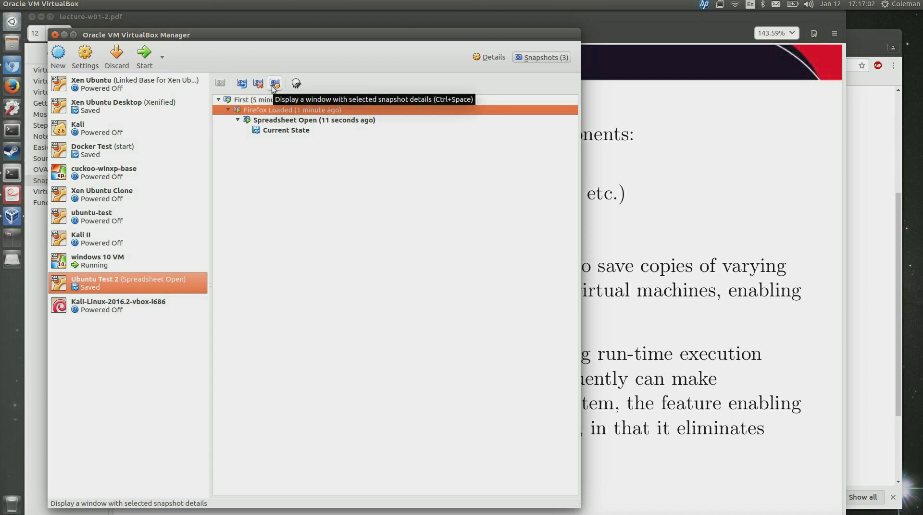
pyautogui.click(245, 86)
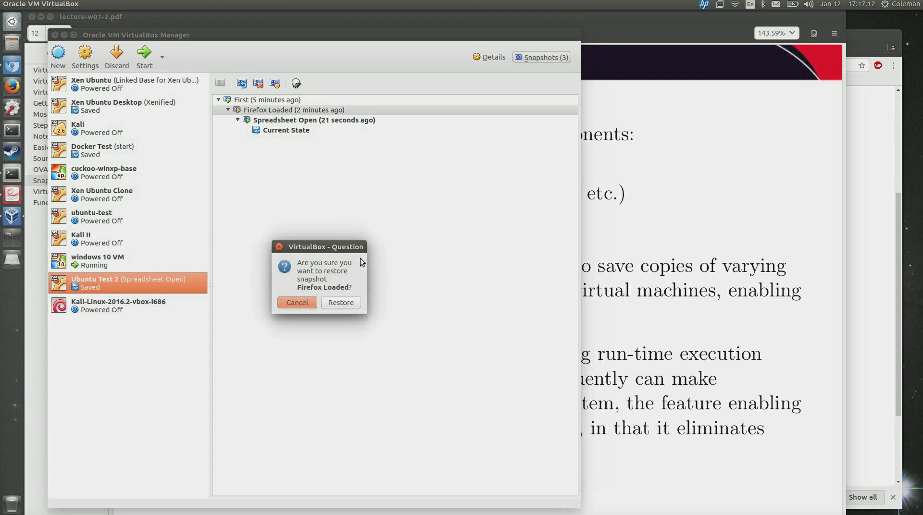
pyautogui.click(341, 303)
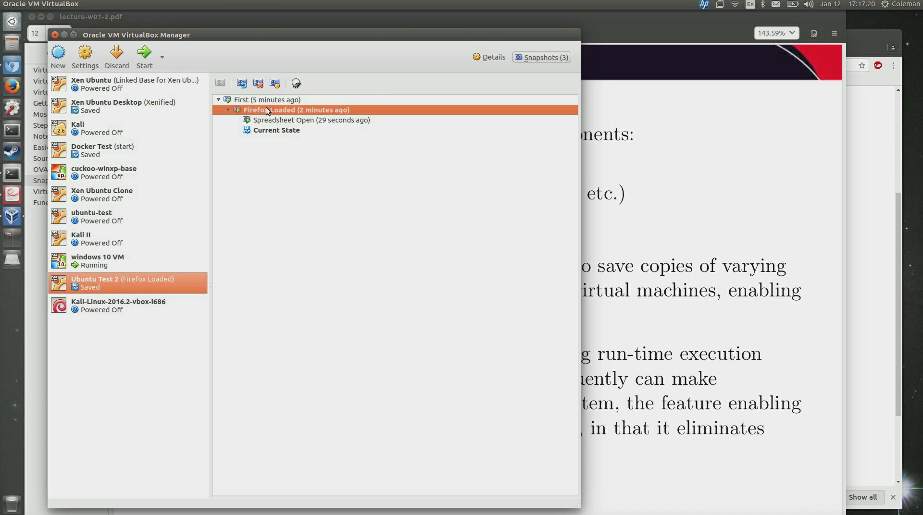
pyautogui.click(267, 132)
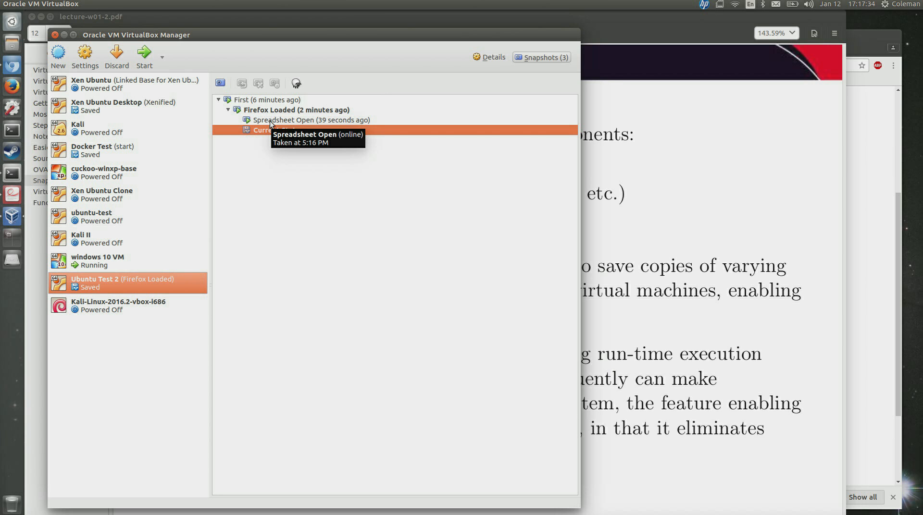
pyautogui.click(269, 121)
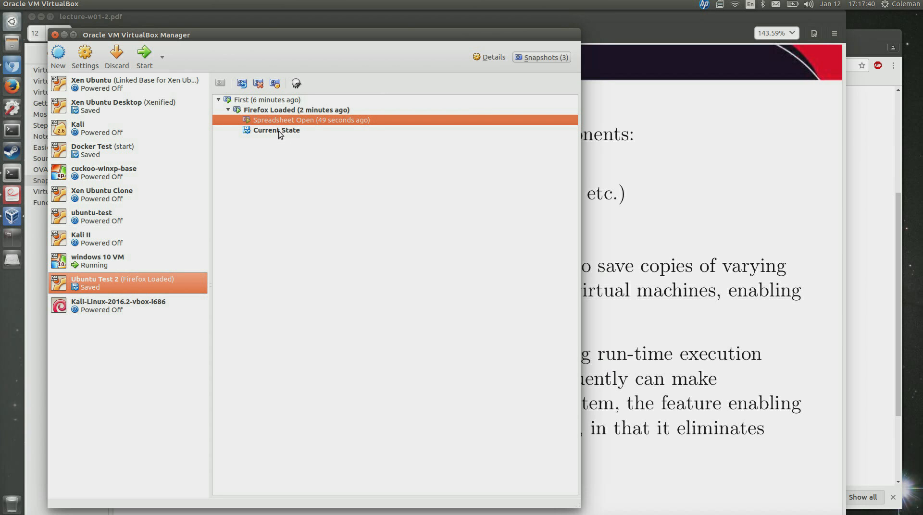
pyautogui.click(278, 131)
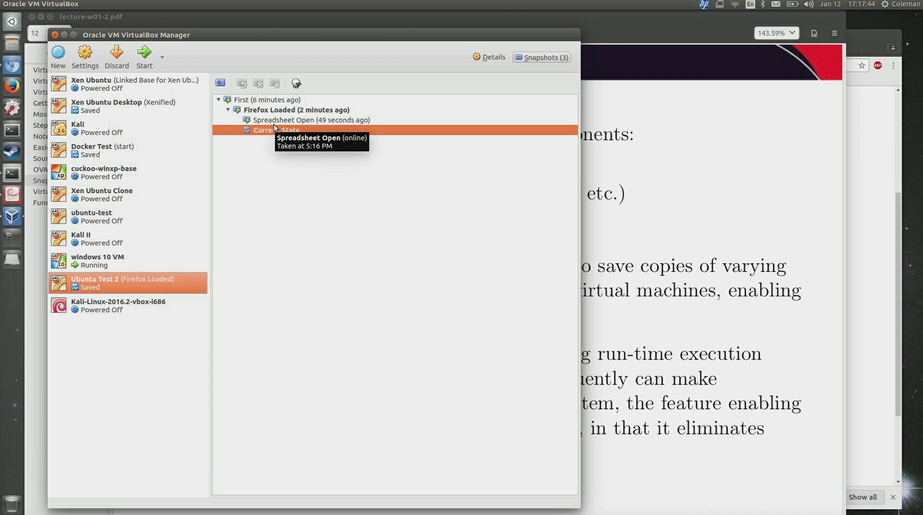
pyautogui.click(273, 115)
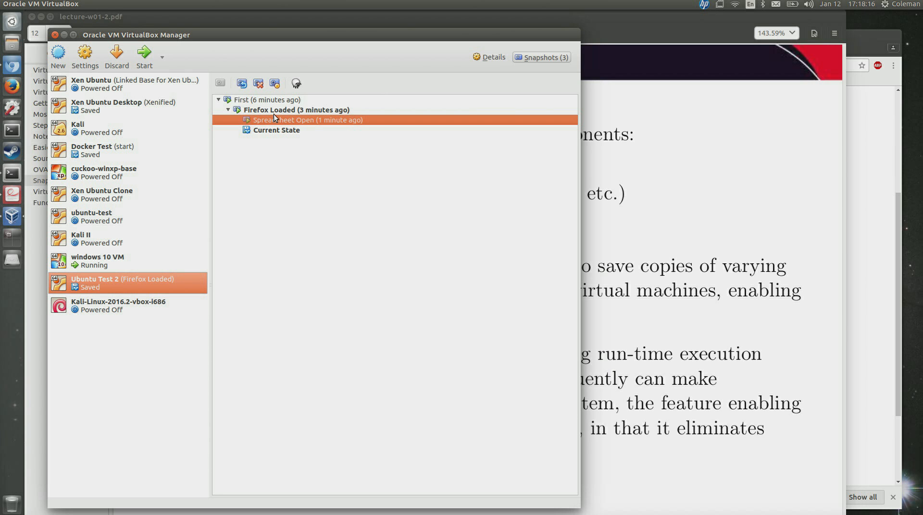
pyautogui.click(280, 132)
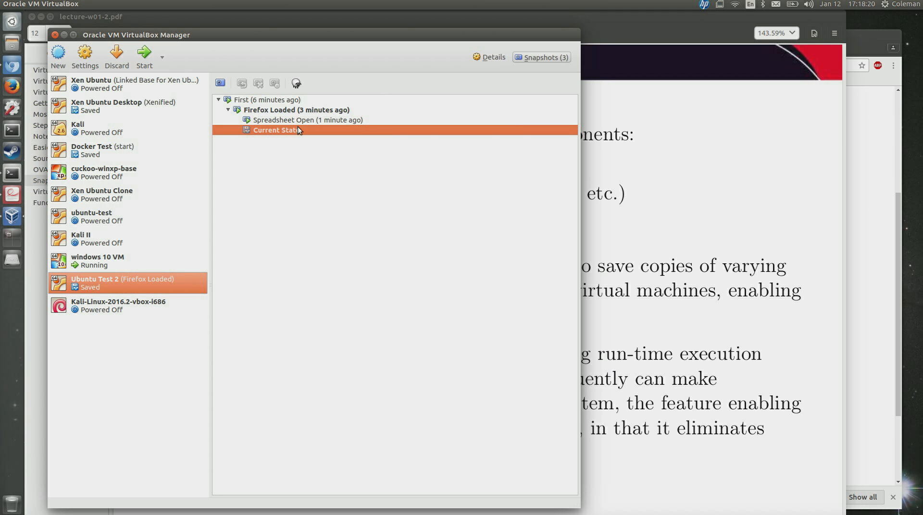
pyautogui.click(298, 122)
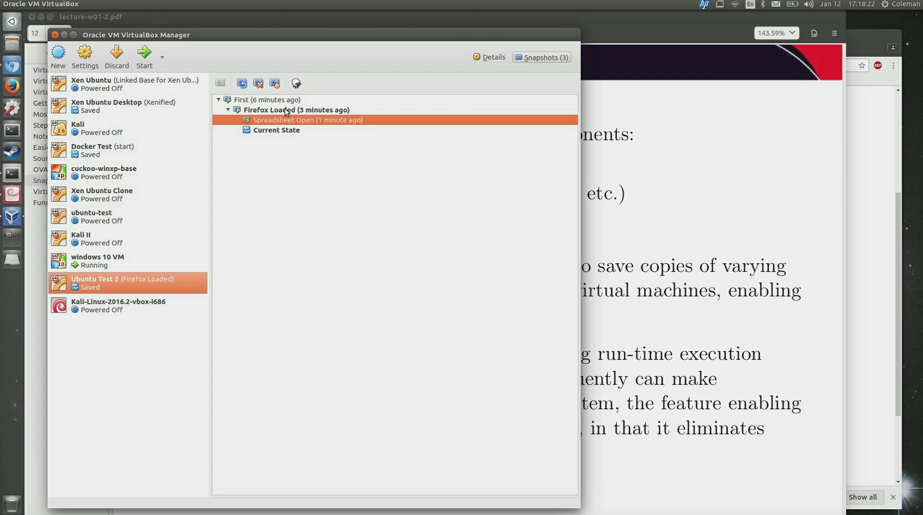
# Restore the Spreadsheet Open snapshot, confirm it, then select the Current State entry.
pyautogui.click(242, 84)
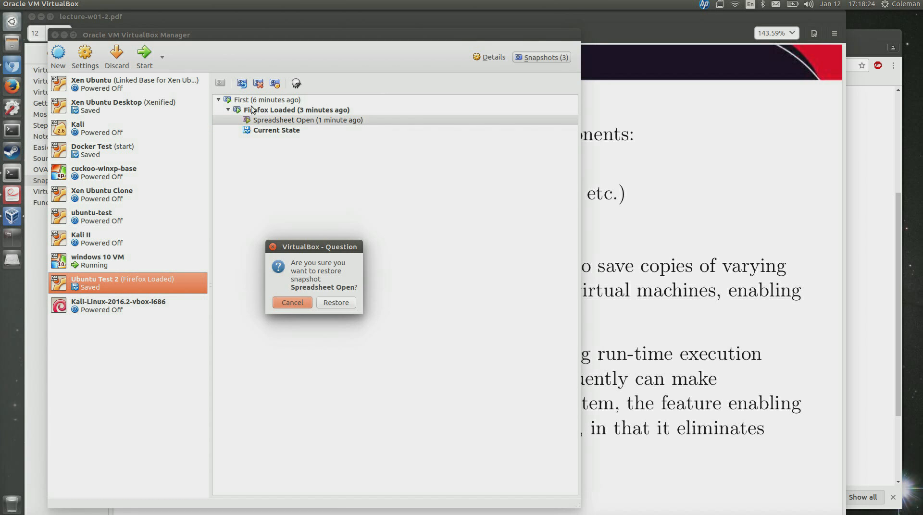
pyautogui.click(336, 303)
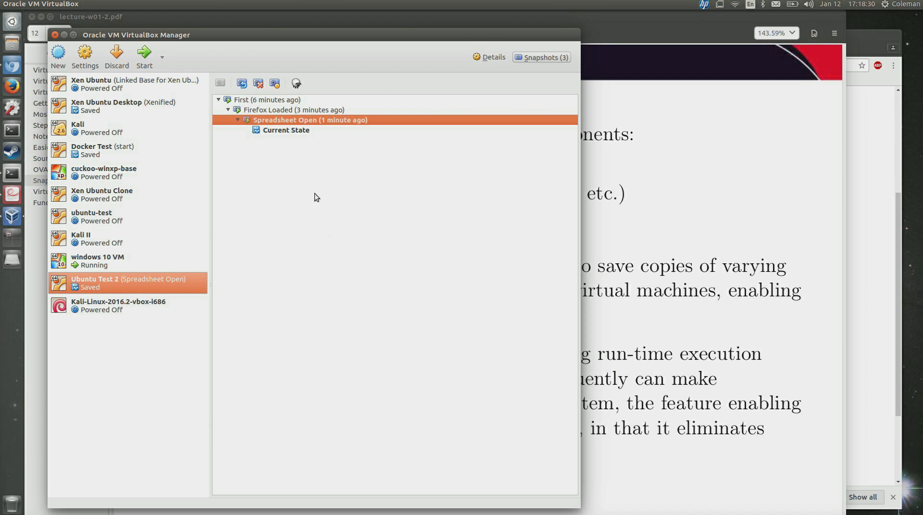
pyautogui.click(283, 131)
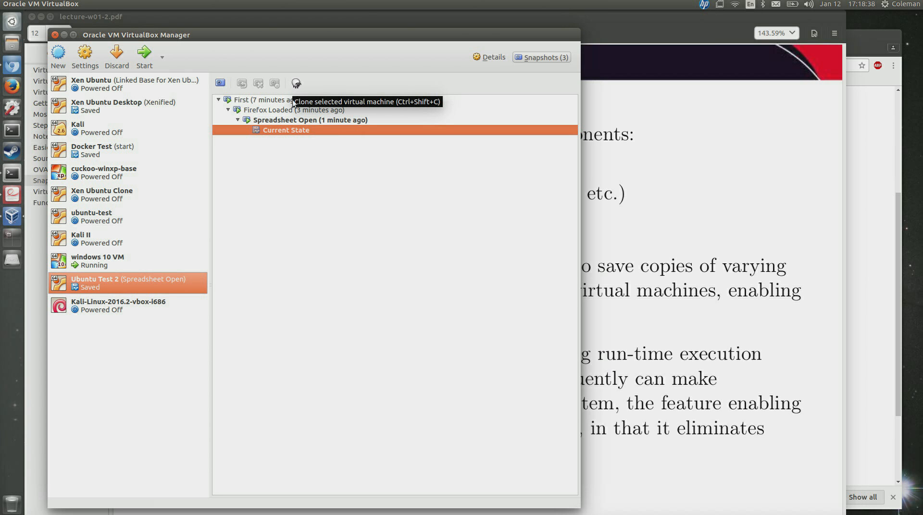
# Preview the Clone Virtual Machine dialog for Spreadsheet Open, cancel it, and return to lecture-w01-2.pdf.
pyautogui.click(293, 123)
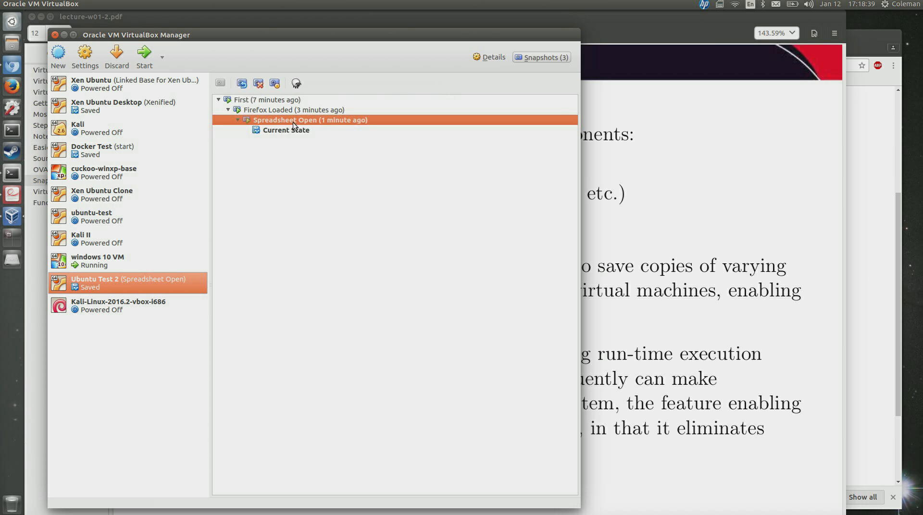
pyautogui.click(296, 84)
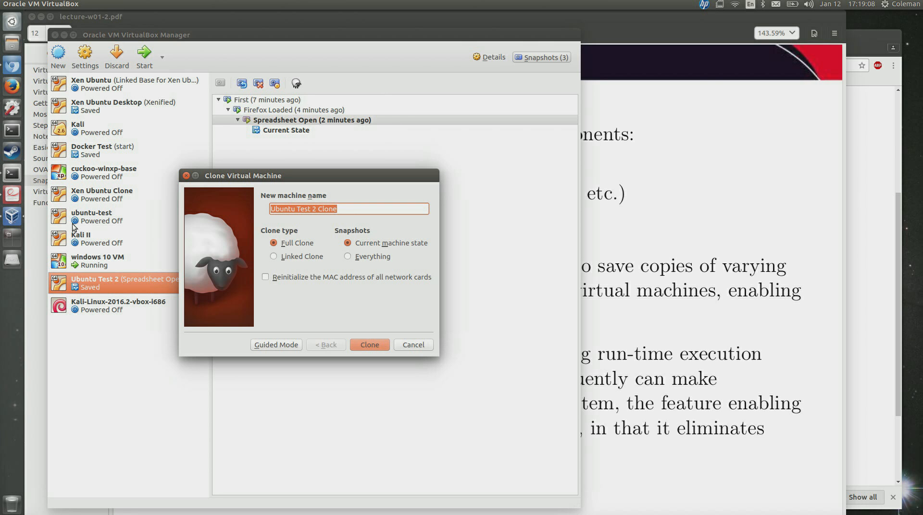
pyautogui.click(425, 350)
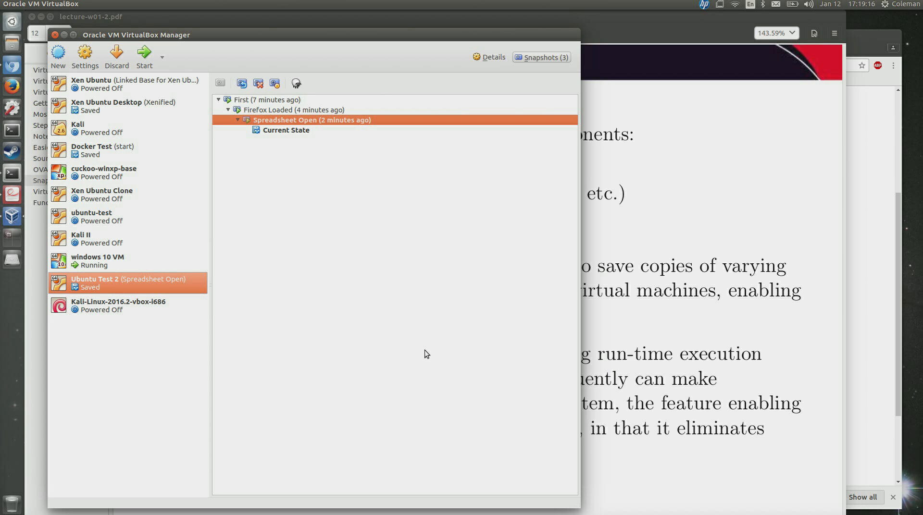
pyautogui.click(725, 286)
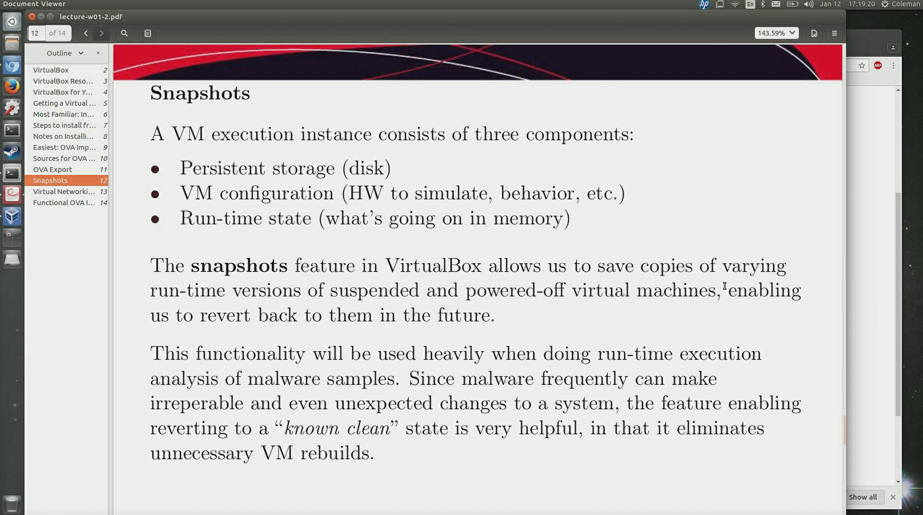
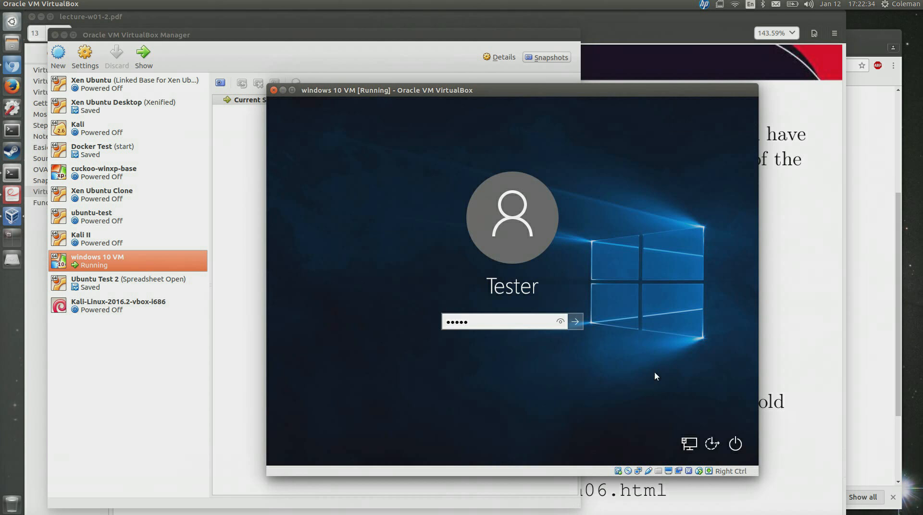
# Submit the Windows 10 password and wait for the guest desktop to load.
pyautogui.press('Return')
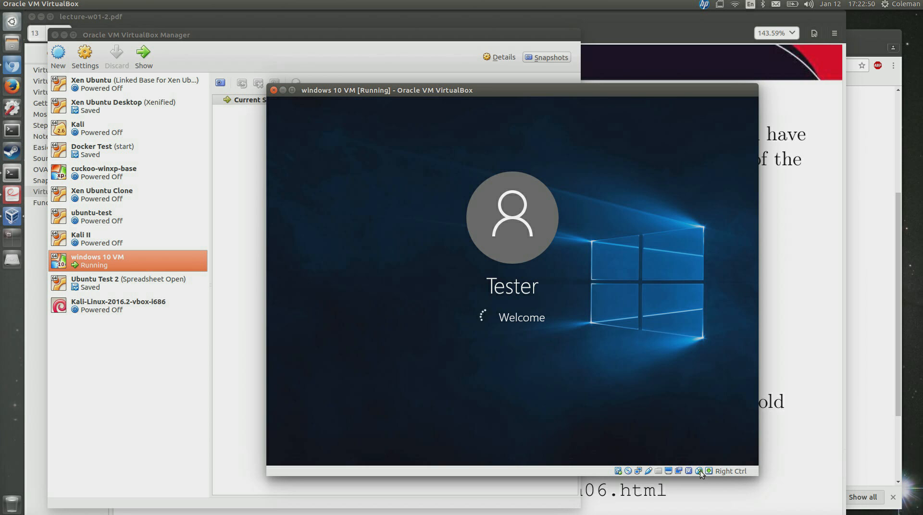
pyautogui.moveTo(701, 473)
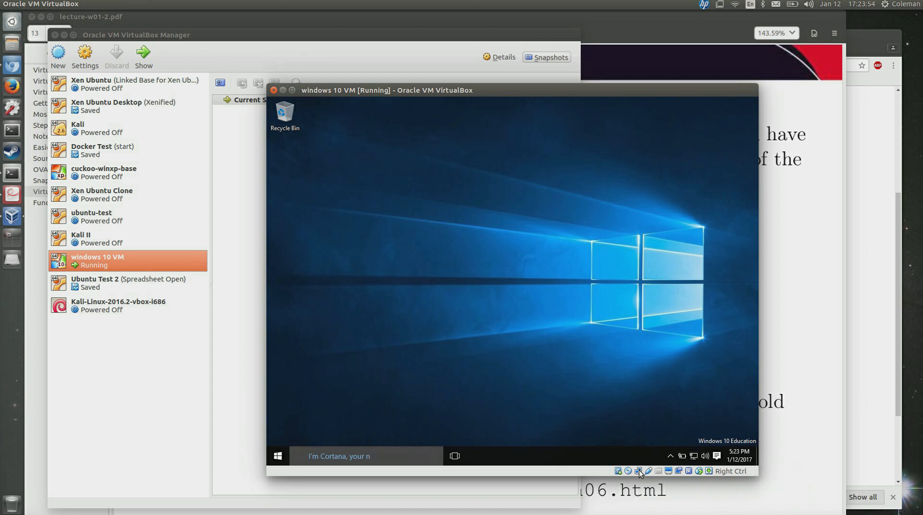
# Open Network Settings from the status-bar network icon and leave Adapter 1 attached to NAT.
pyautogui.rightClick(639, 470)
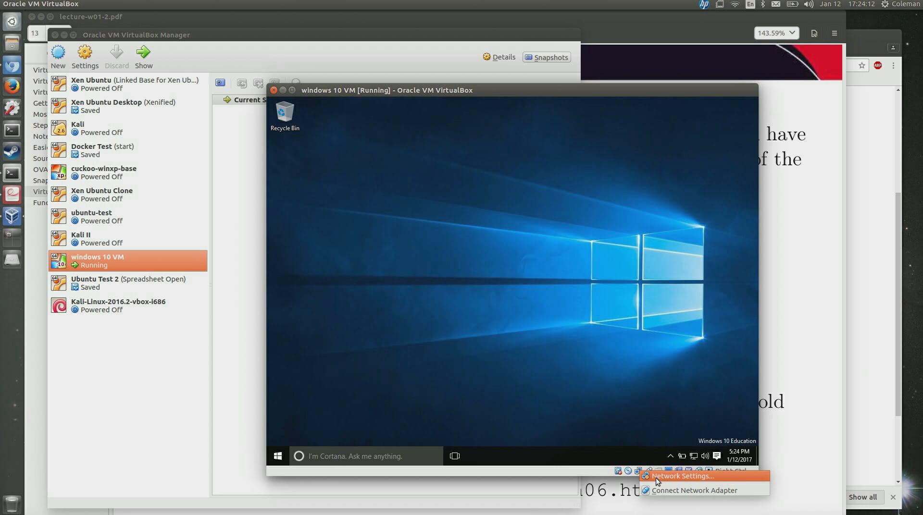
pyautogui.click(656, 477)
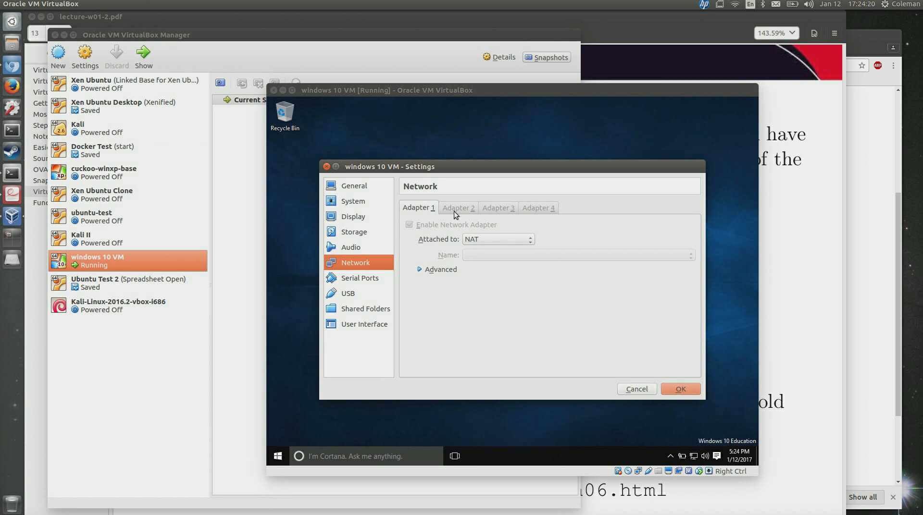
pyautogui.click(481, 241)
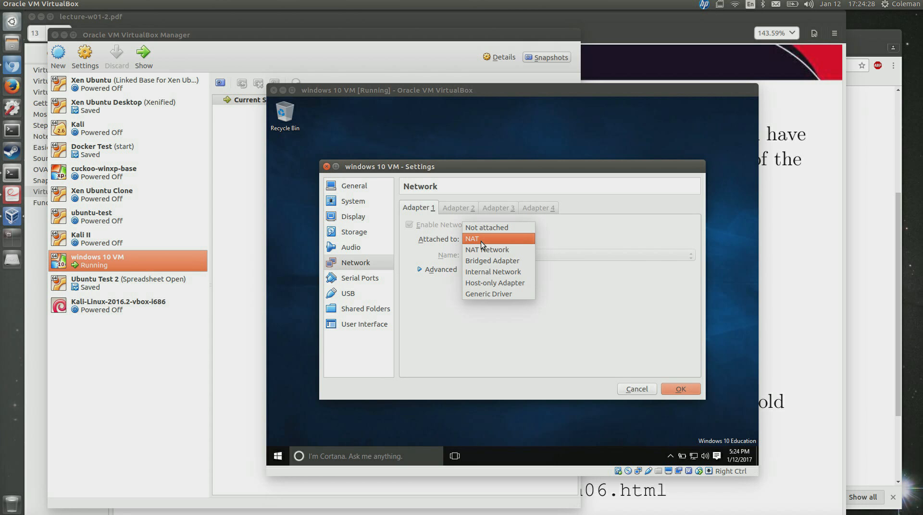
pyautogui.click(577, 234)
pyautogui.click(522, 237)
pyautogui.click(560, 235)
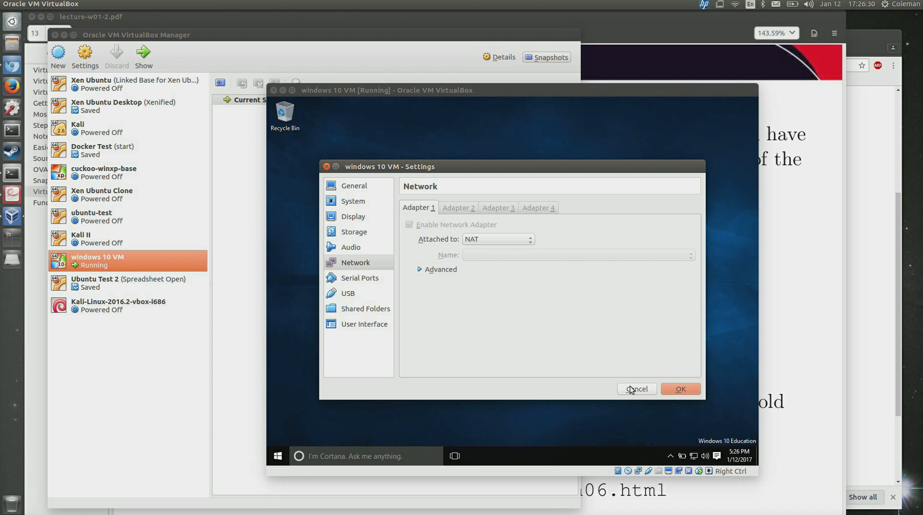
# Close the VM settings, glance at the Action Center, then open the Windows Start menu.
pyautogui.click(680, 389)
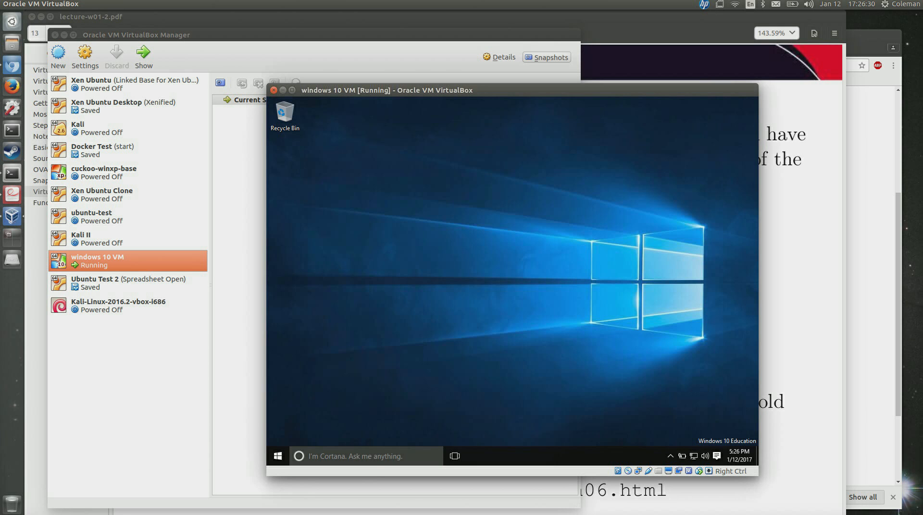
pyautogui.click(716, 457)
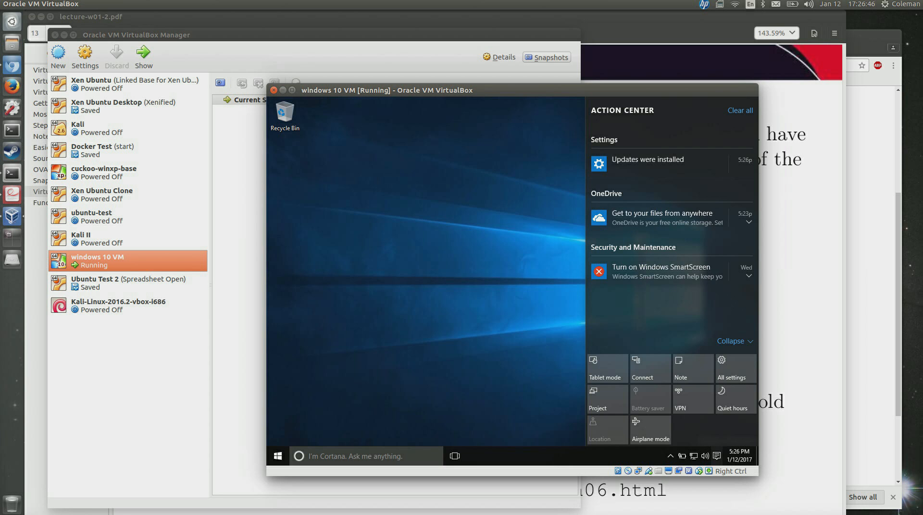
pyautogui.click(448, 230)
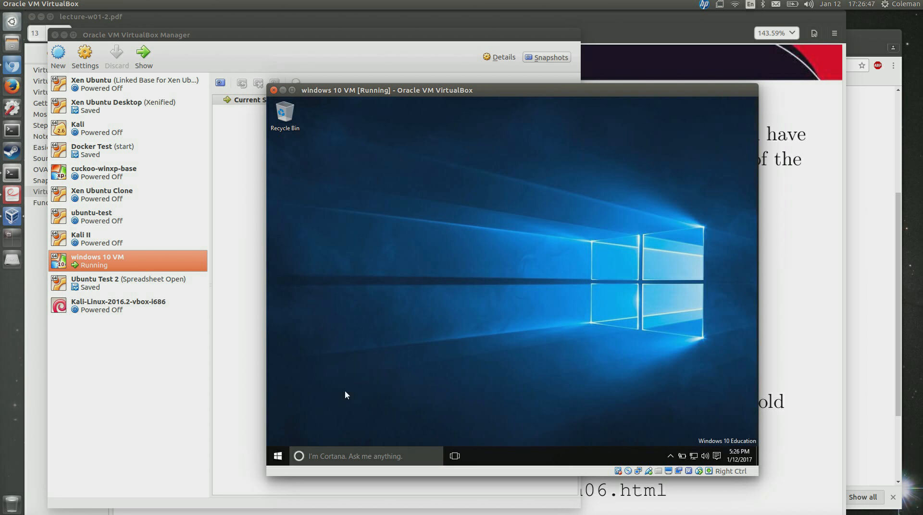
pyautogui.click(278, 456)
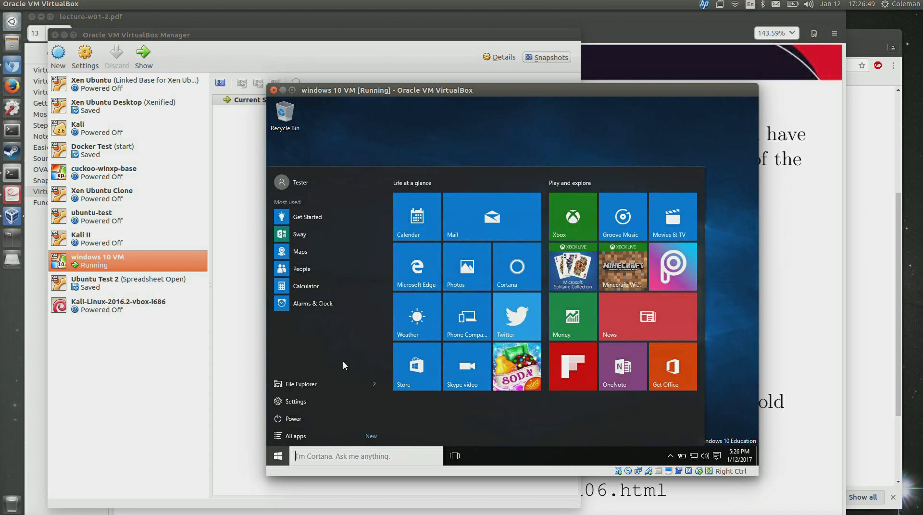
# Launch Microsoft Edge from the Start menu and select the URL in its address bar.
pyautogui.click(415, 266)
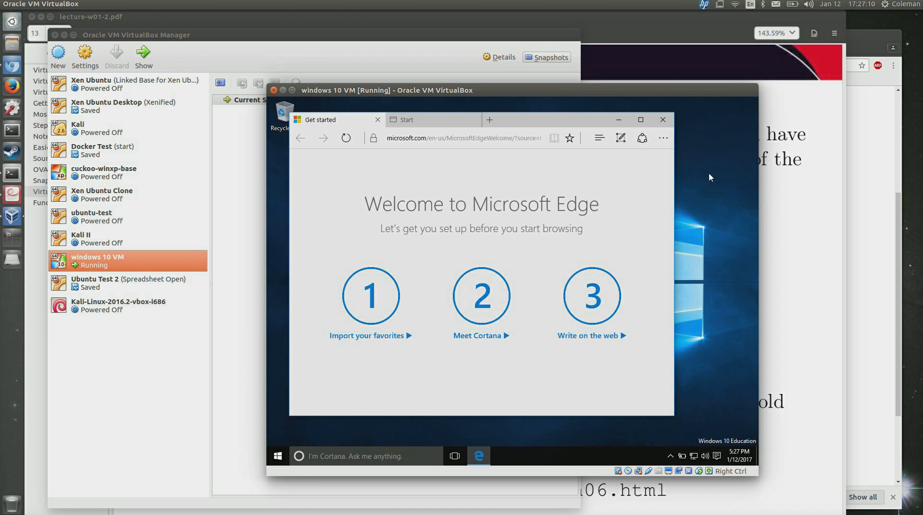
pyautogui.click(412, 60)
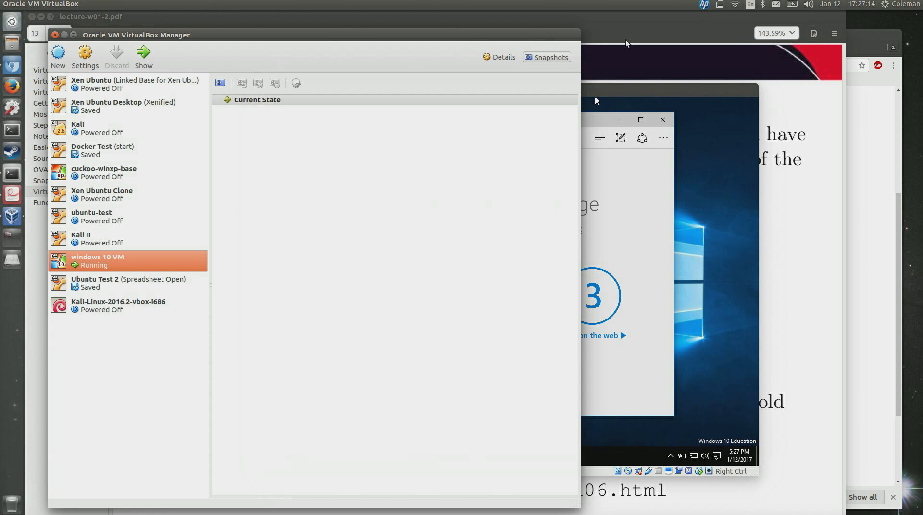
pyautogui.click(637, 93)
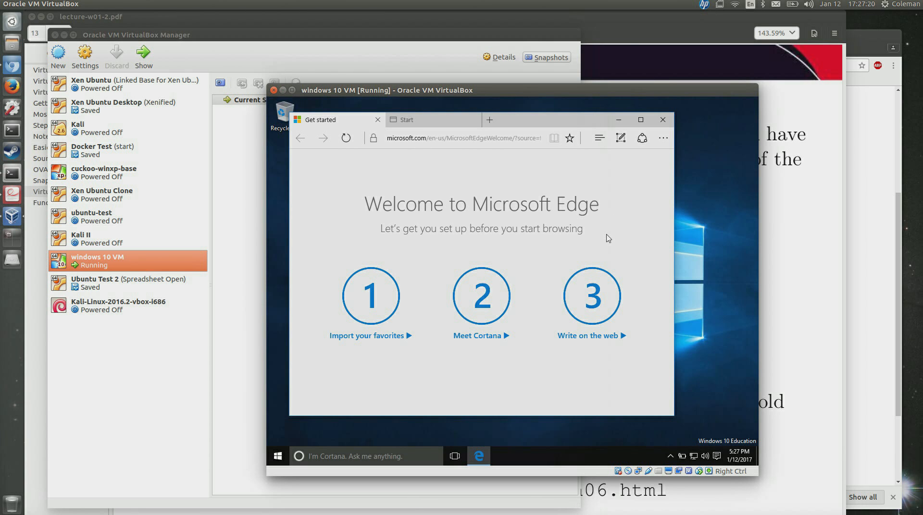
pyautogui.click(461, 139)
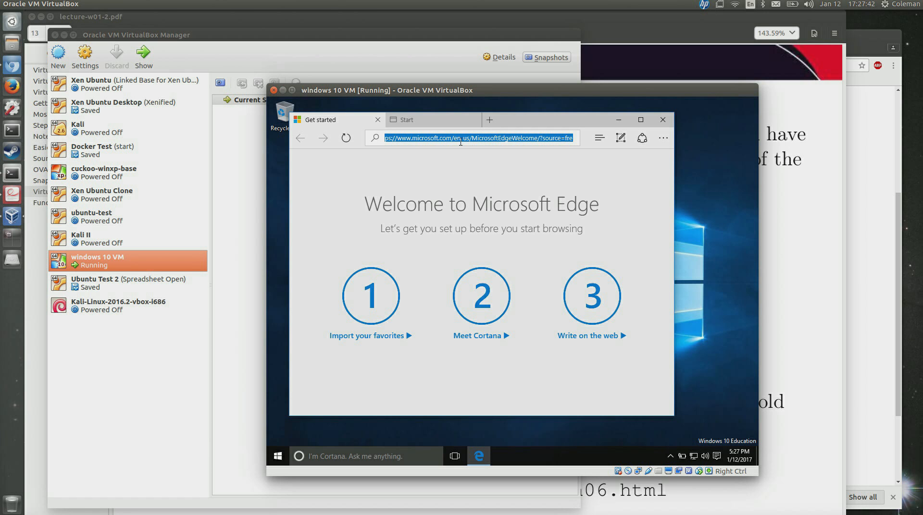
pyautogui.press('BackSpace')
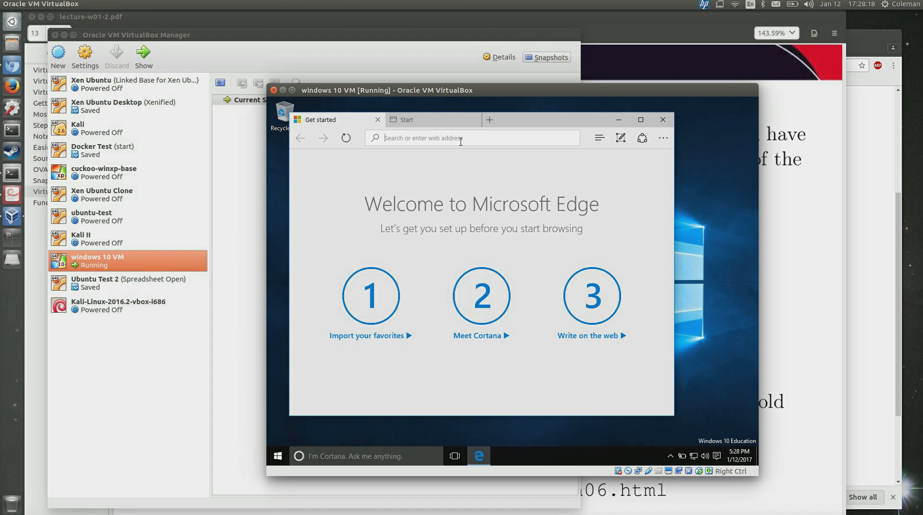
pyautogui.write('www.google.com')
pyautogui.press('Return')
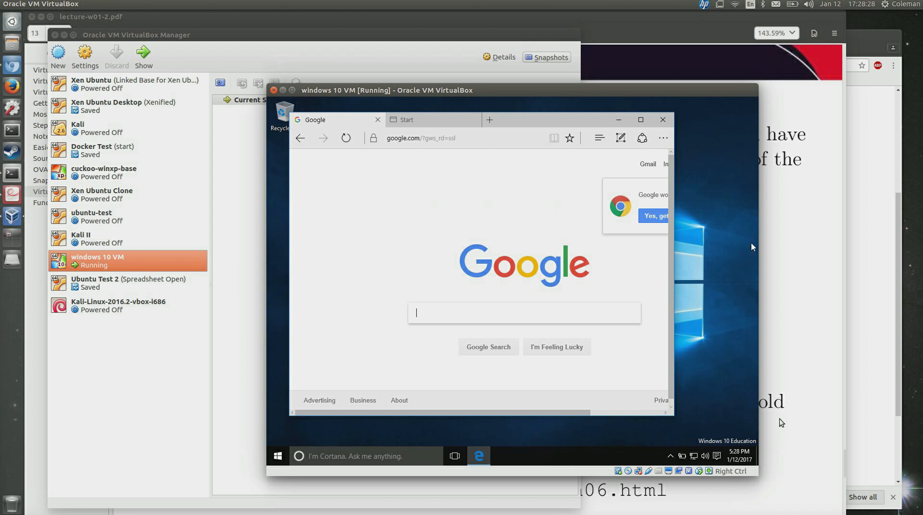
# Inspect the status-bar video capture and display menus, then close them.
pyautogui.rightClick(677, 473)
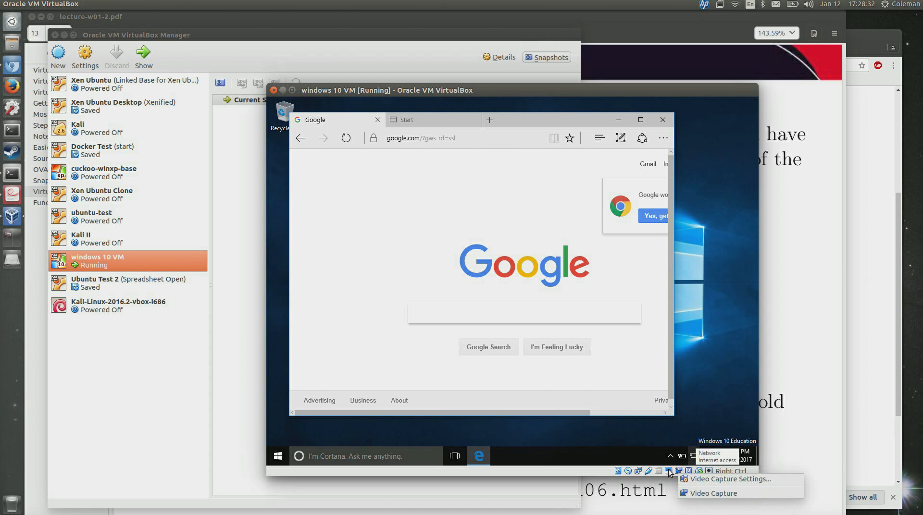
pyautogui.rightClick(669, 472)
pyautogui.rightClick(669, 473)
pyautogui.click(667, 470)
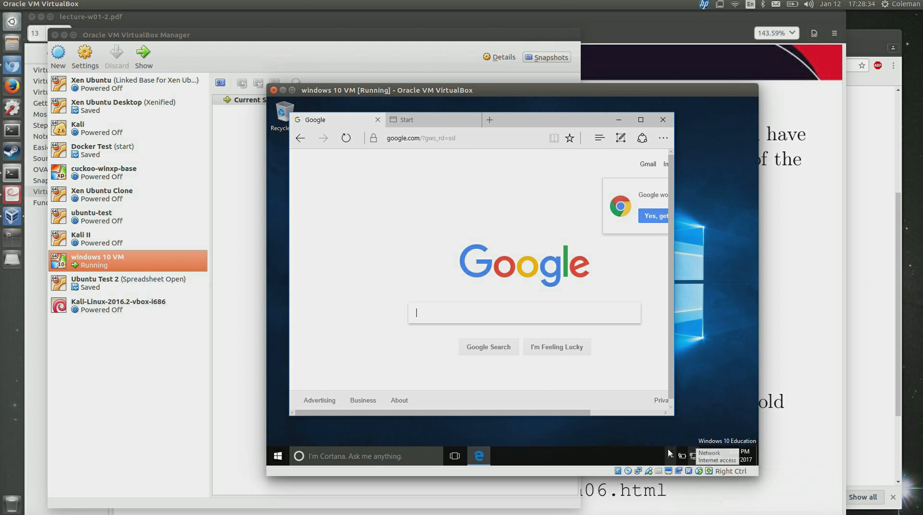
# Set Adapter 1's Attached to option to Bridged Adapter (wlo1) and apply with OK.
pyautogui.rightClick(639, 473)
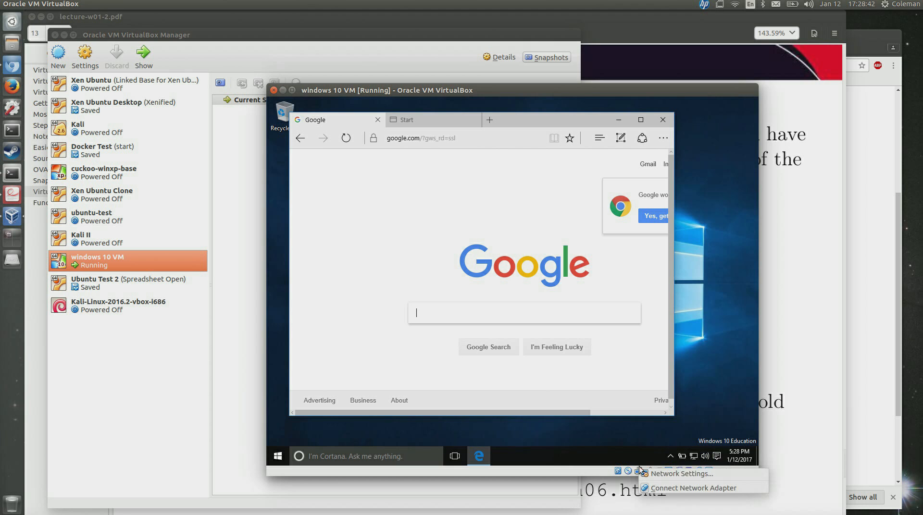
pyautogui.click(648, 473)
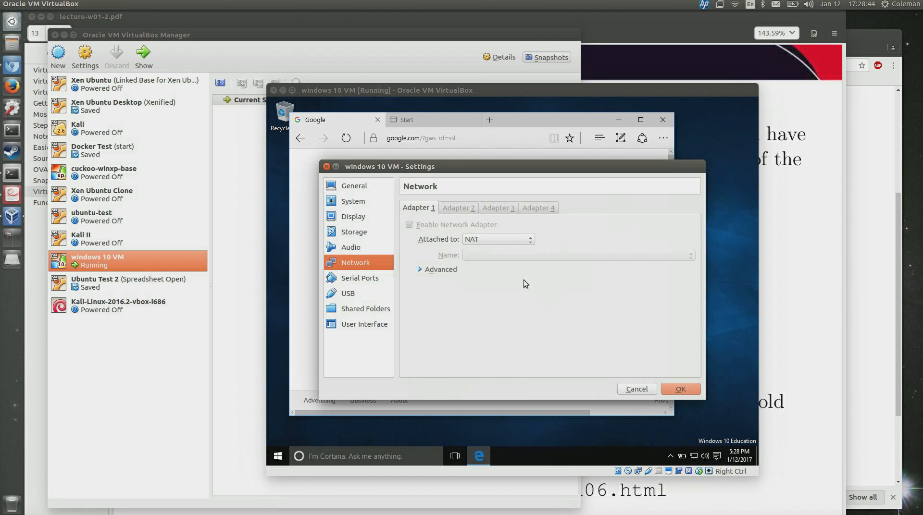
pyautogui.click(526, 243)
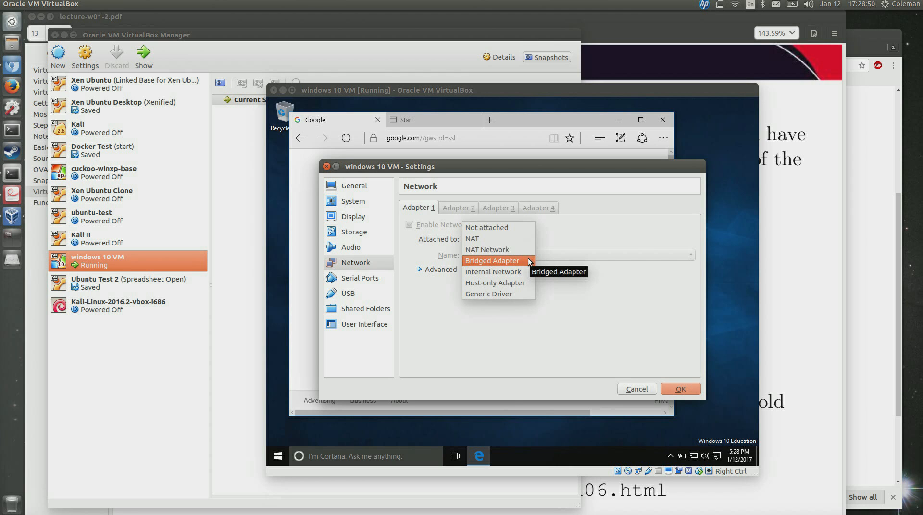
pyautogui.click(529, 262)
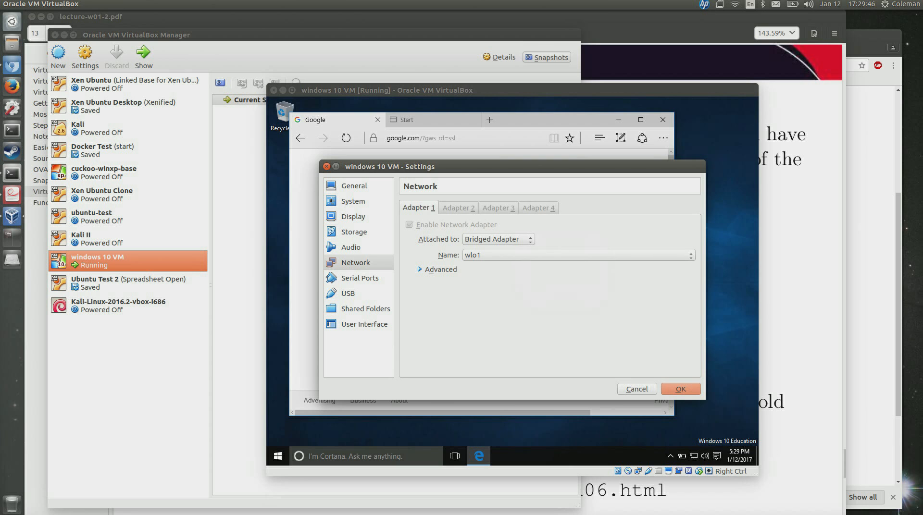
pyautogui.click(670, 388)
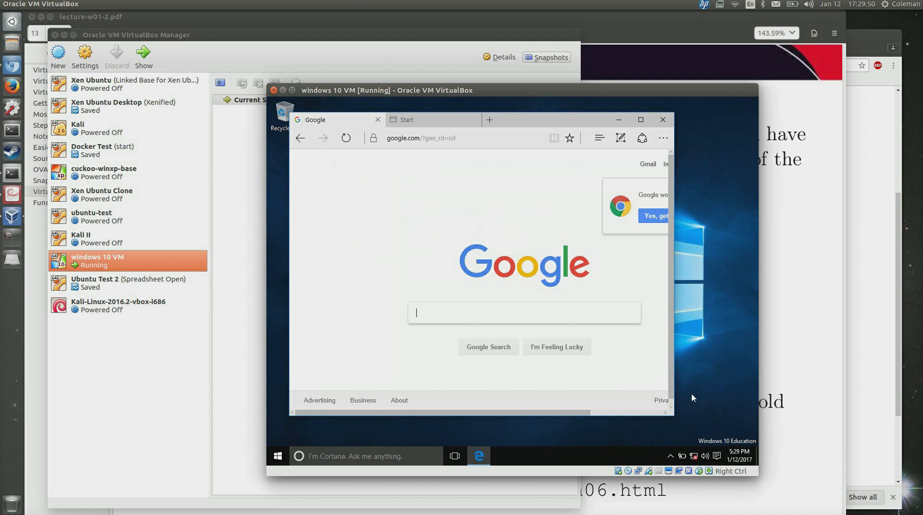
# Answer No to Windows' prompt about being discoverable on Network 2.
pyautogui.moveTo(694, 459)
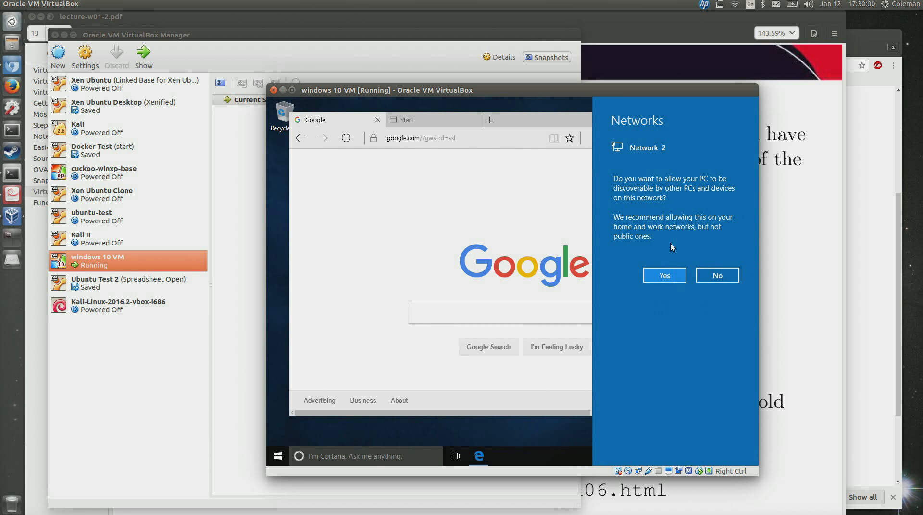
pyautogui.click(710, 282)
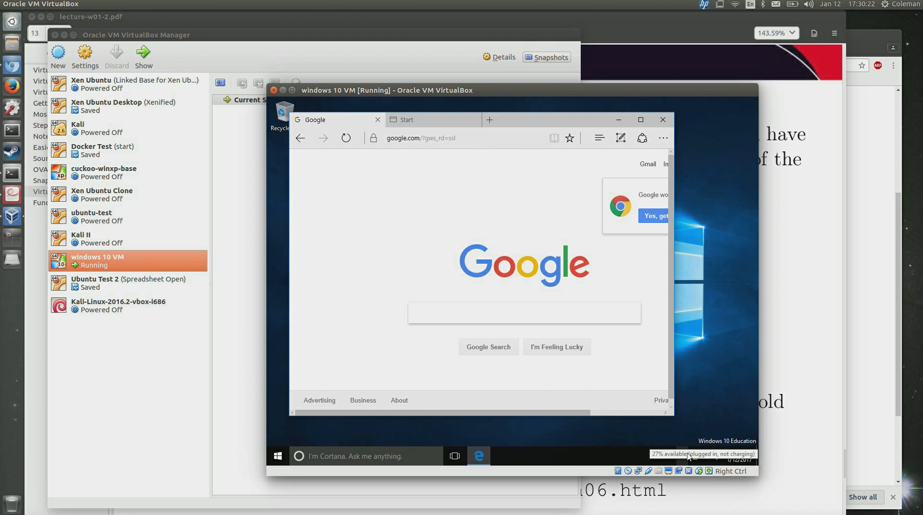
# Set Adapter 1 to Internal Network, replace the name intnet with test0, and click OK.
pyautogui.rightClick(639, 472)
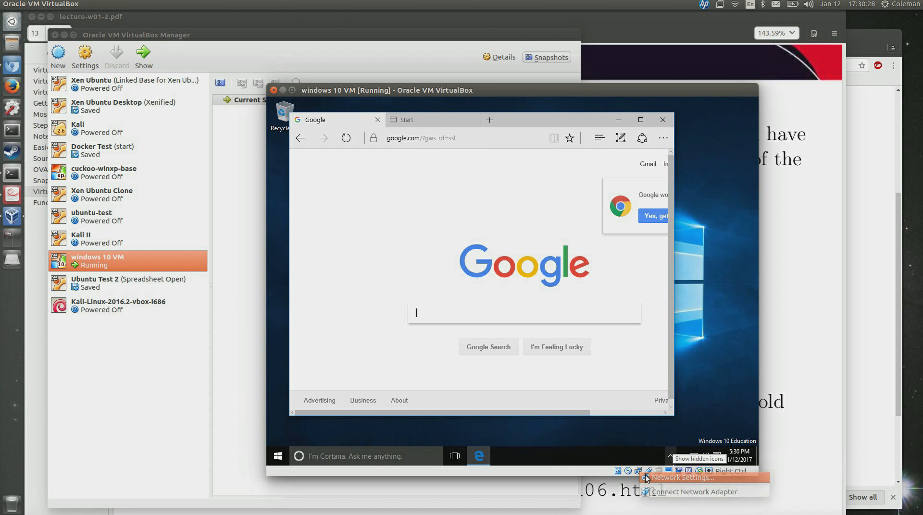
pyautogui.click(647, 478)
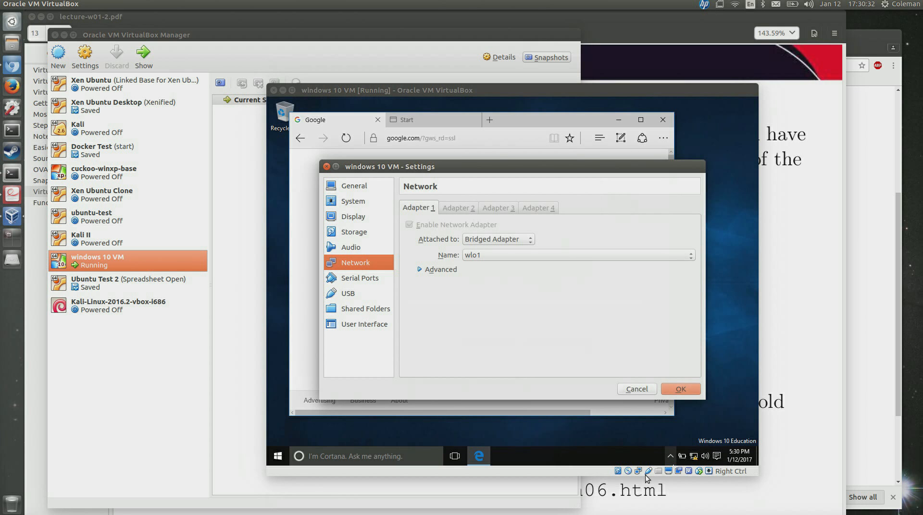
pyautogui.click(529, 240)
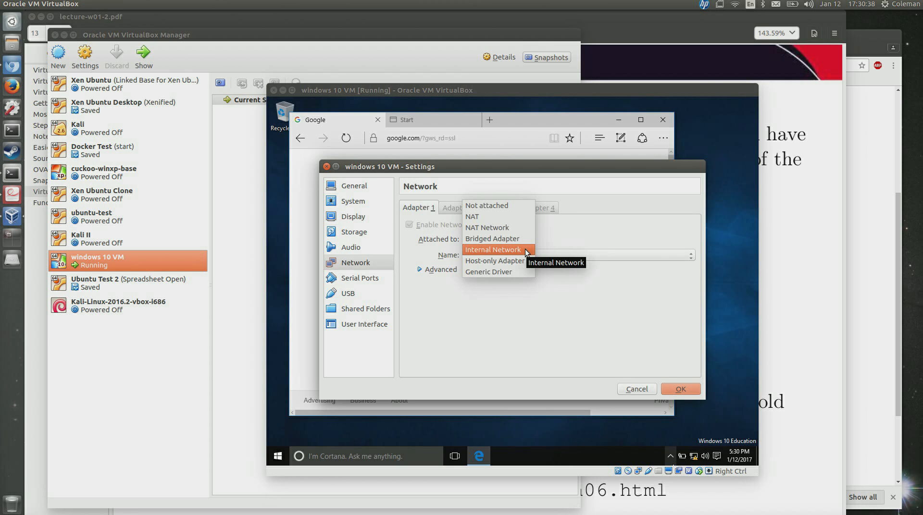
pyautogui.click(525, 249)
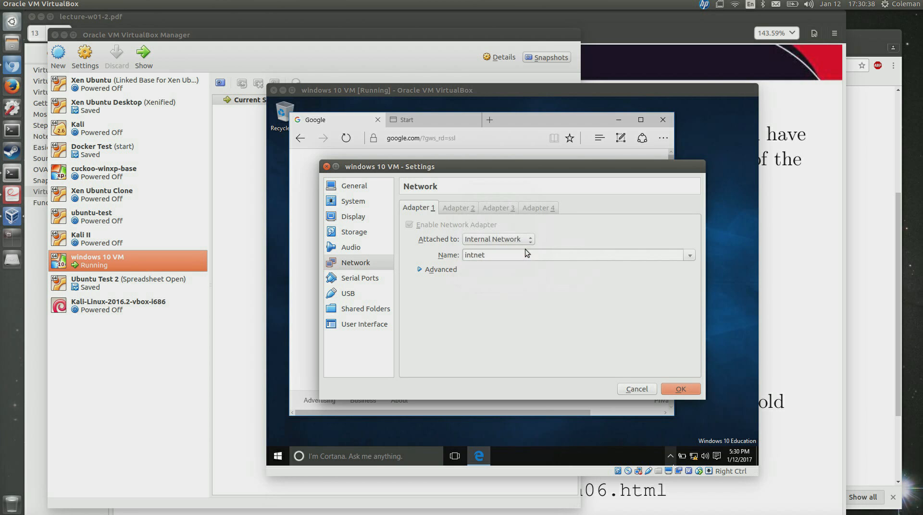
pyautogui.click(689, 257)
pyautogui.click(690, 261)
pyautogui.doubleClick(564, 258)
pyautogui.write('test0')
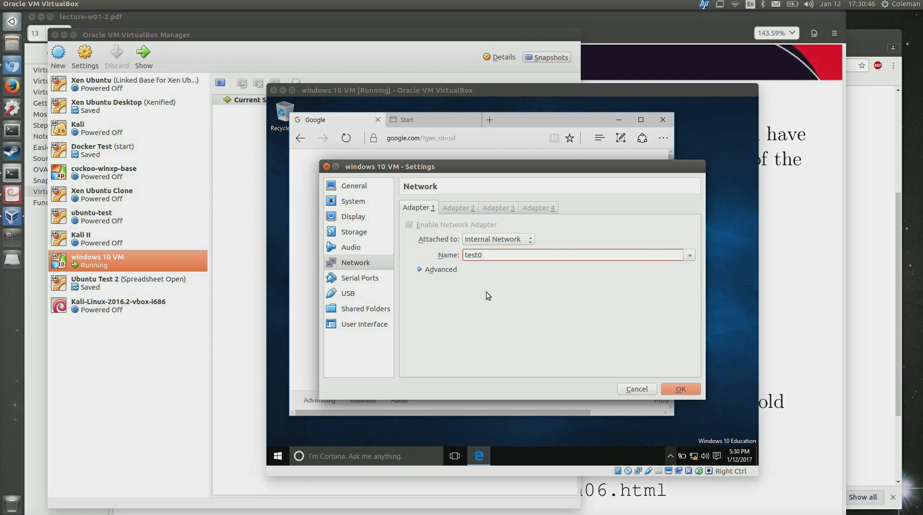
pyautogui.click(432, 270)
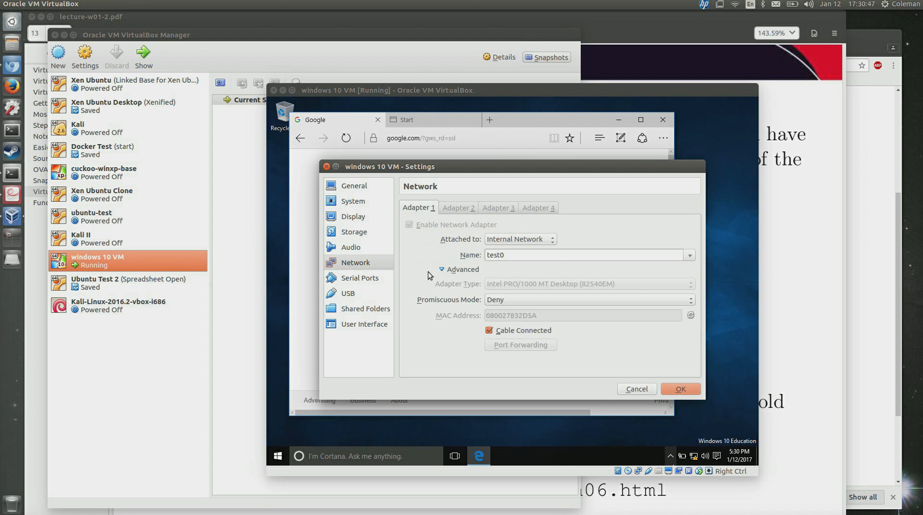
pyautogui.click(465, 272)
pyautogui.click(515, 258)
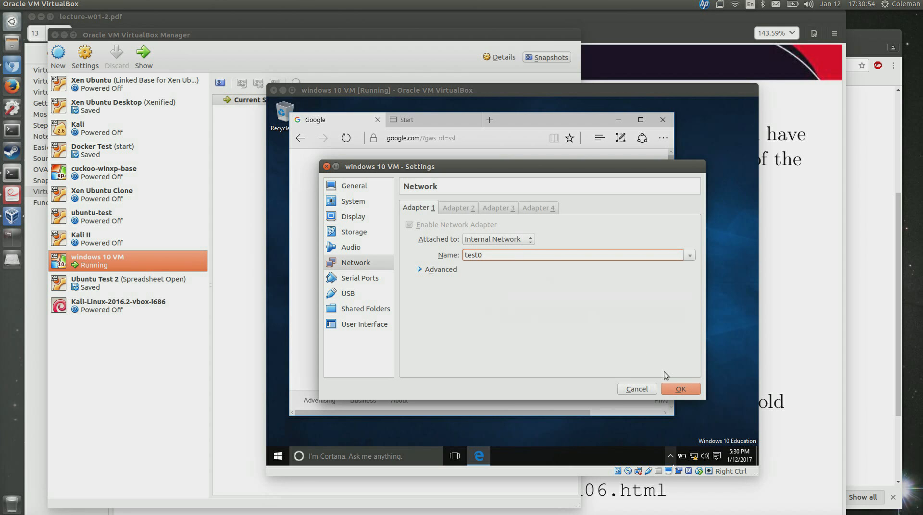
pyautogui.click(677, 388)
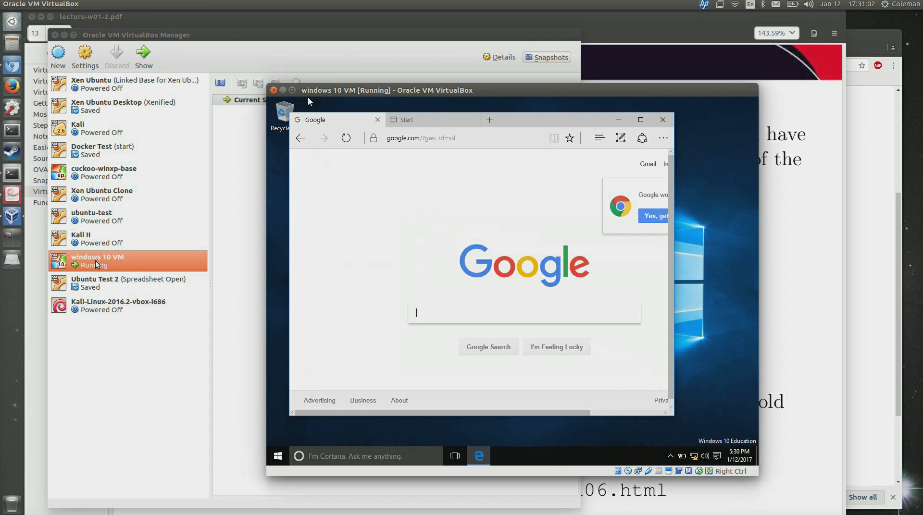
# Select Kali in the VirtualBox Manager and open its Settings on the Network page.
pyautogui.click(96, 286)
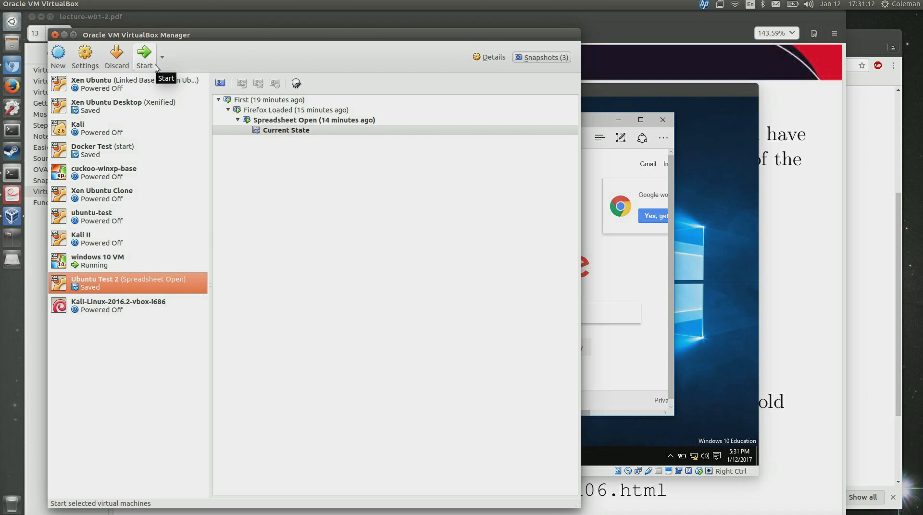
pyautogui.click(112, 128)
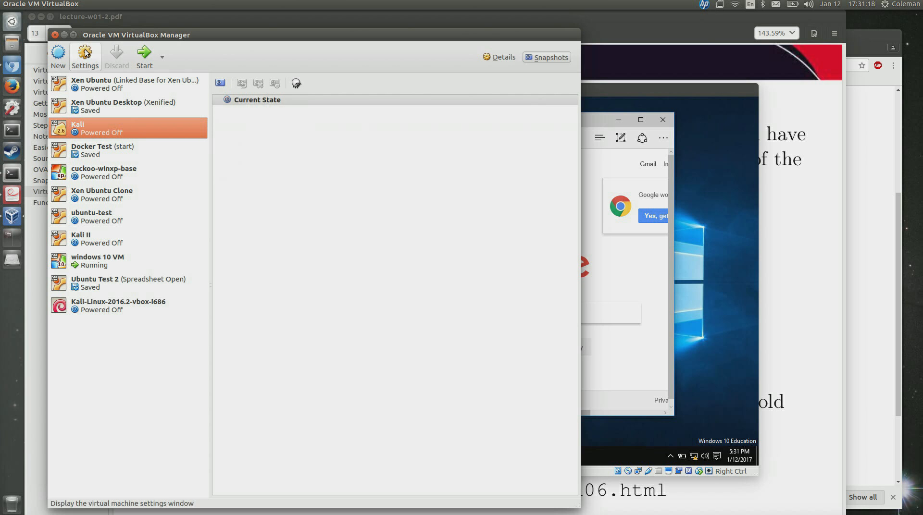
pyautogui.click(85, 53)
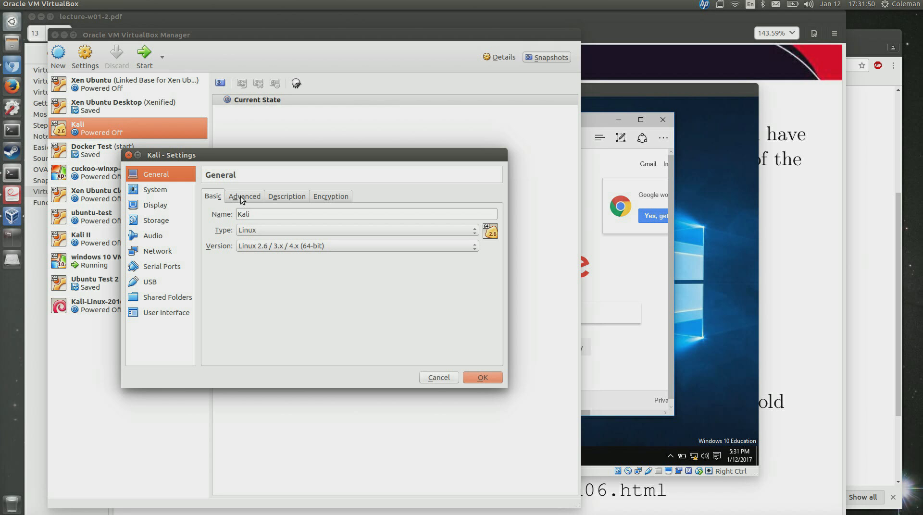
pyautogui.click(172, 251)
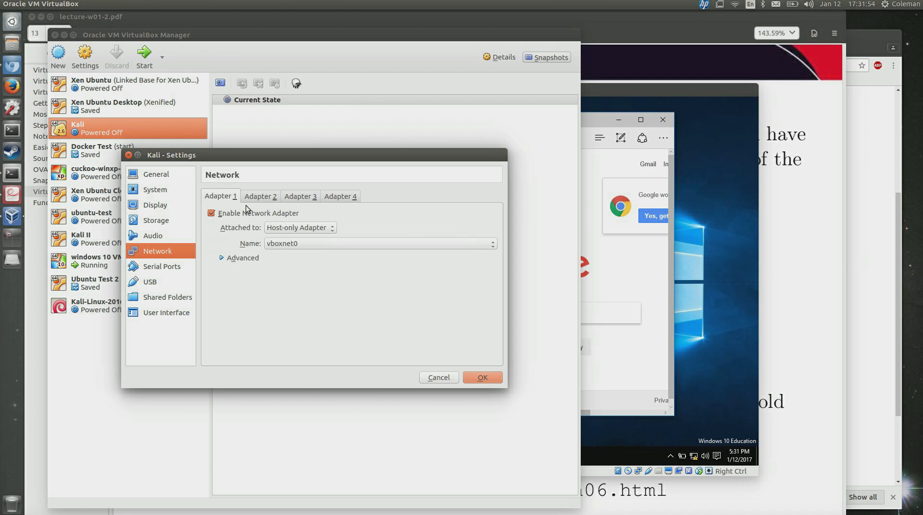
# Set Kali's Adapter 1 to Internal Network named test1, save with Enter, then click Start.
pyautogui.click(284, 233)
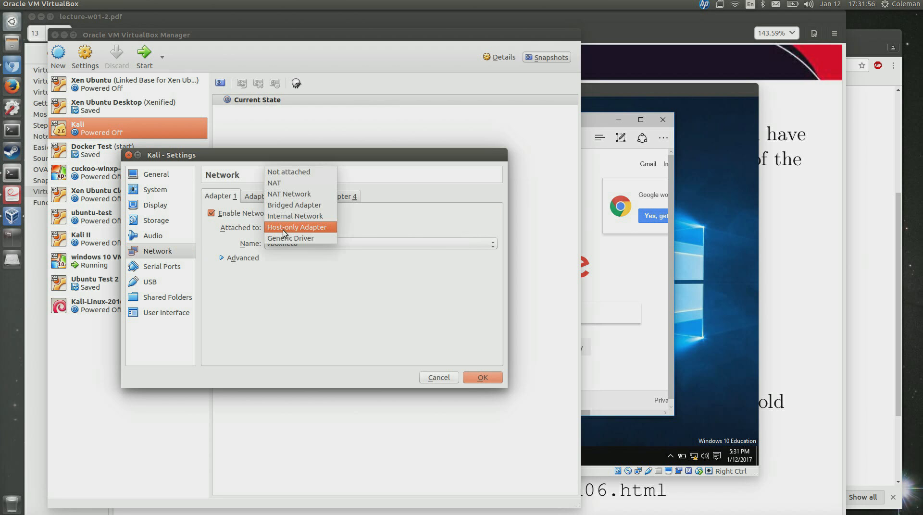
pyautogui.click(285, 216)
pyautogui.doubleClick(307, 245)
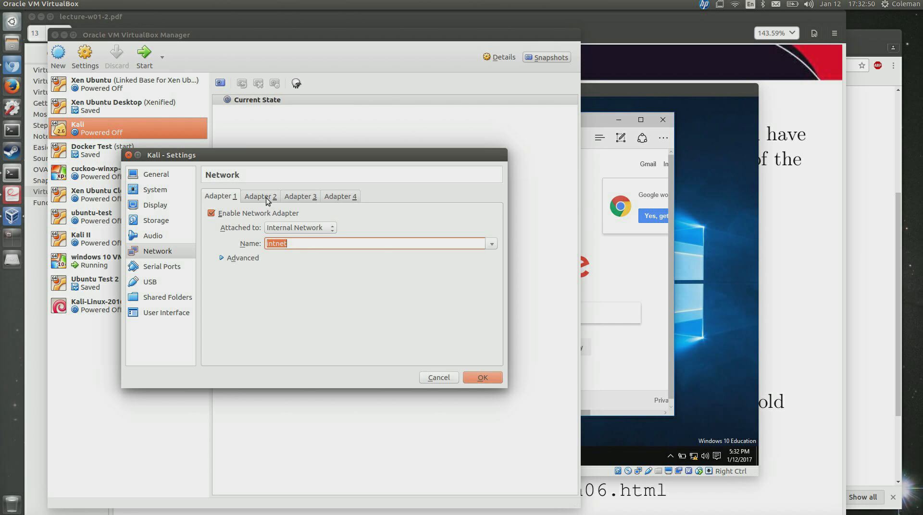
pyautogui.write('test1')
pyautogui.press('Return')
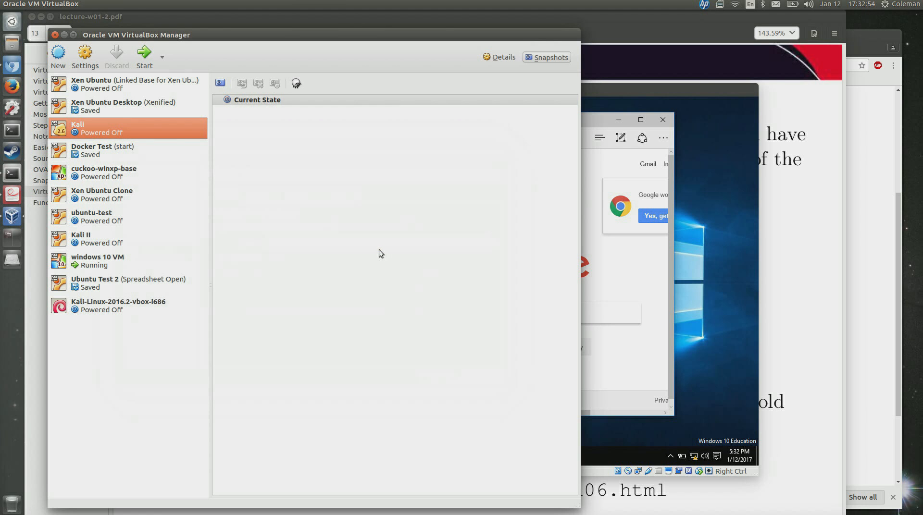
pyautogui.click(141, 58)
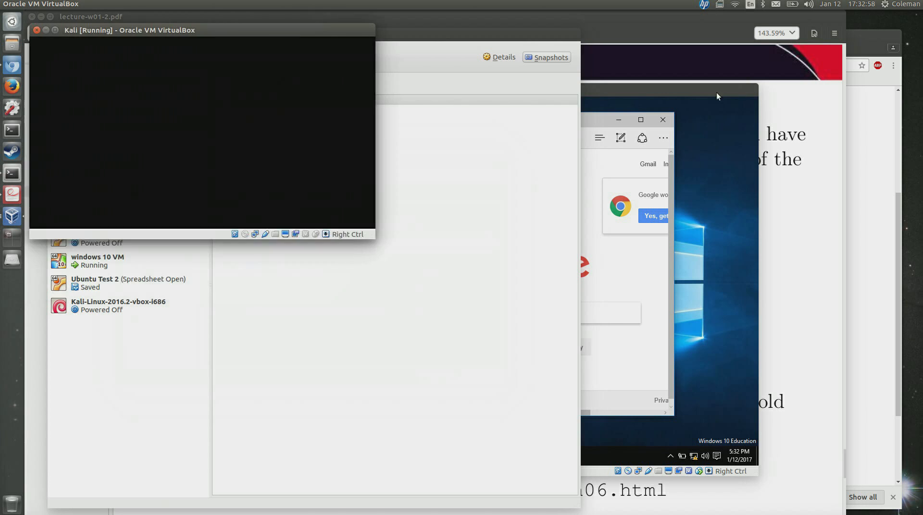
# Bring up the Windows 10 VM's list of network adapters from its network status menu.
pyautogui.click(718, 96)
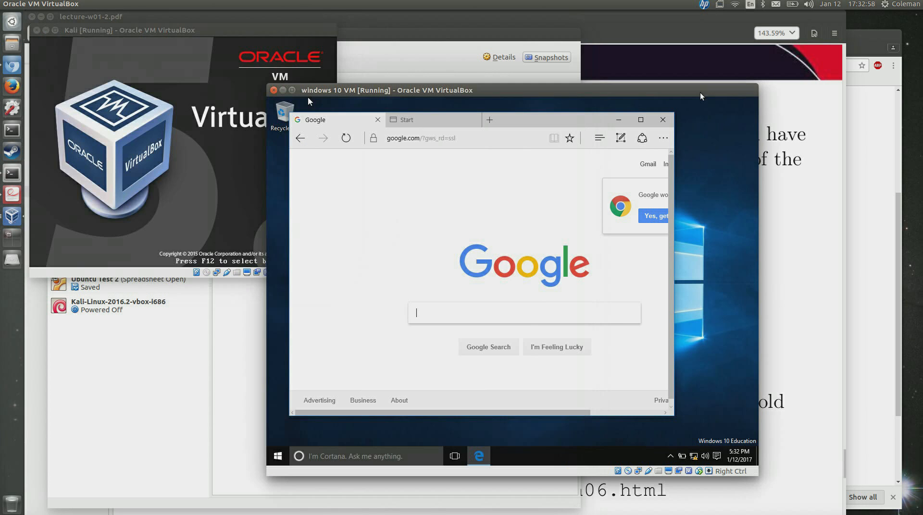
pyautogui.rightClick(693, 455)
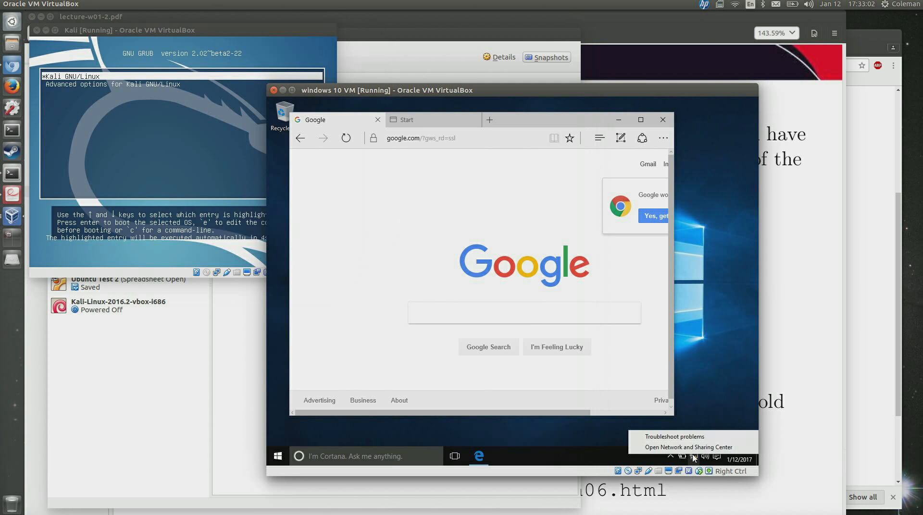
pyautogui.click(692, 448)
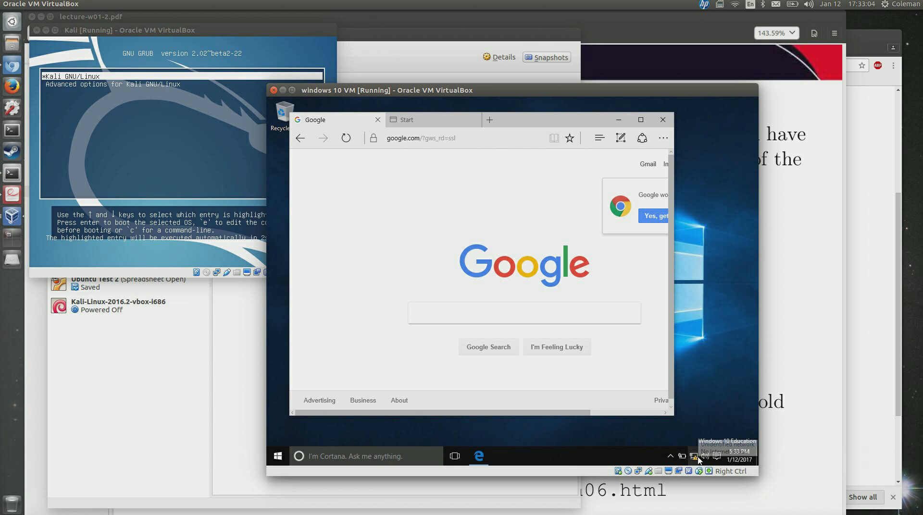
pyautogui.rightClick(694, 459)
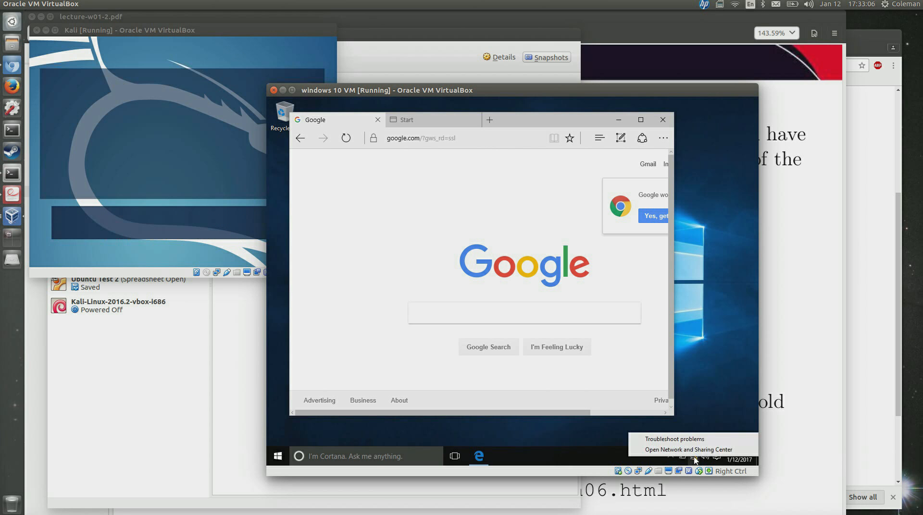
pyautogui.click(516, 445)
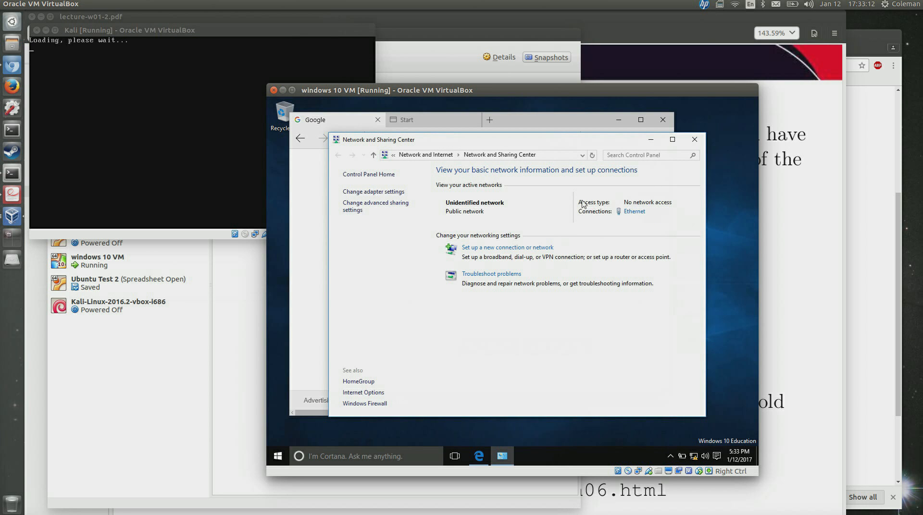
pyautogui.click(383, 192)
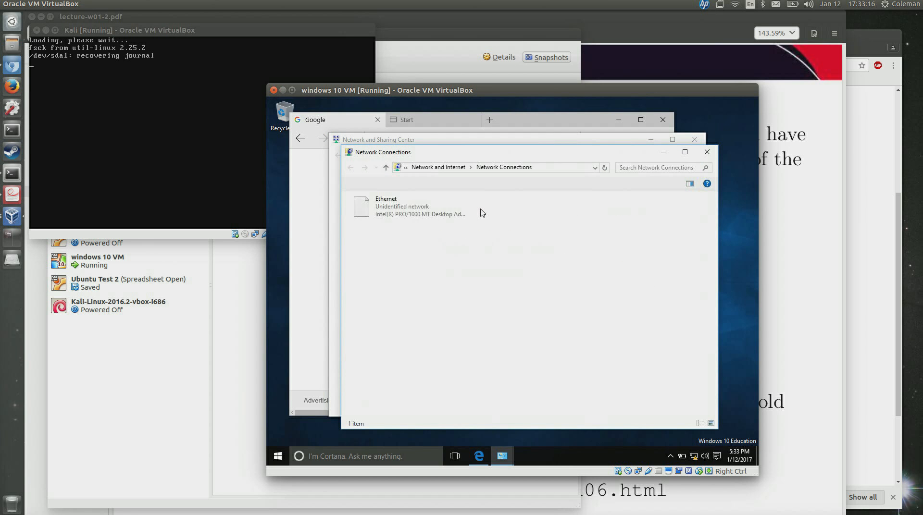
# Give the Windows 10 Ethernet adapter static IPv4 192.168.3.12 with mask 255.255.255.0.
pyautogui.rightClick(384, 212)
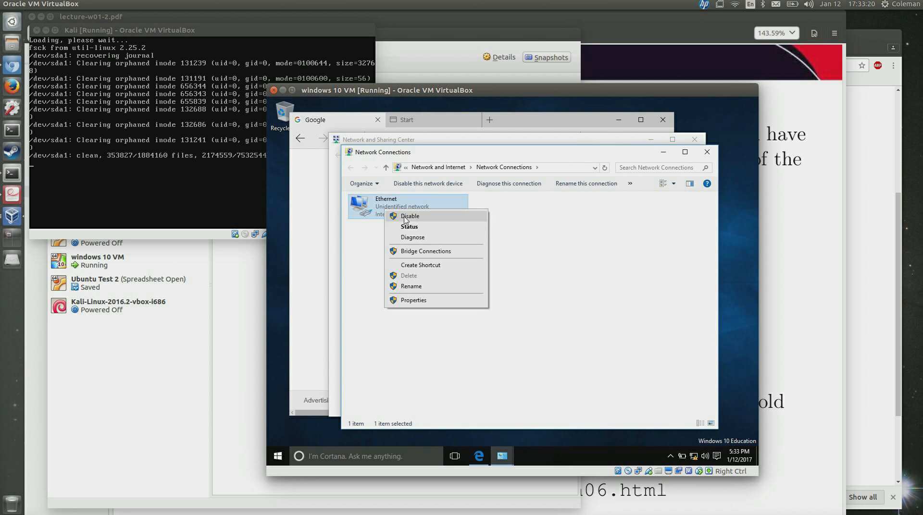
pyautogui.click(418, 301)
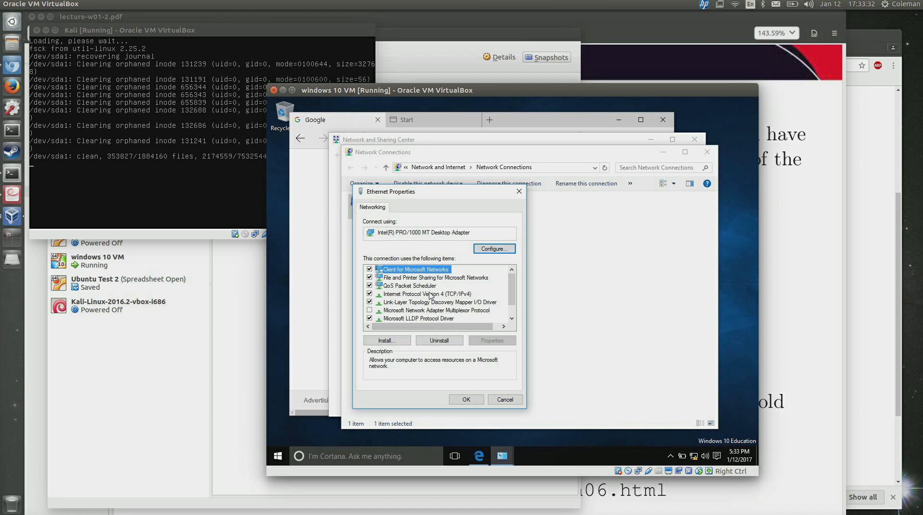
pyautogui.scroll(-1, 429, 295)
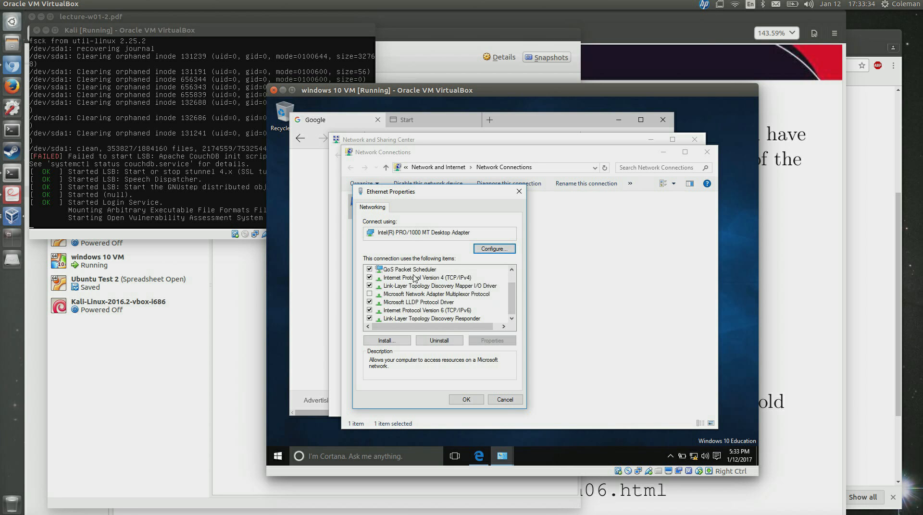
pyautogui.click(416, 278)
pyautogui.click(494, 341)
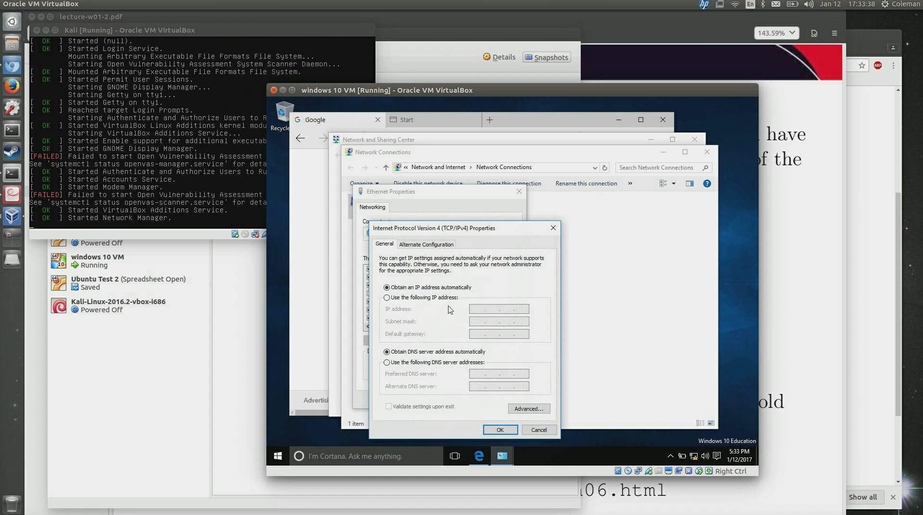
pyautogui.click(437, 298)
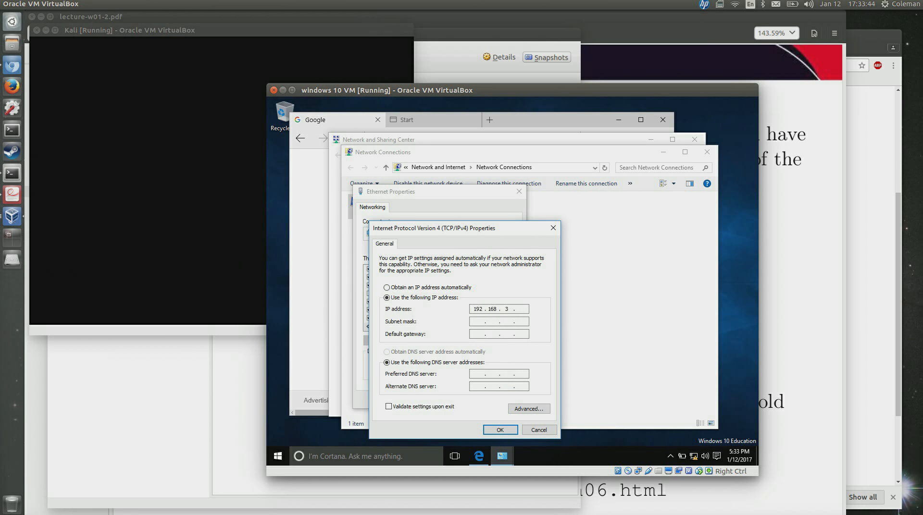
pyautogui.press('Tab')
pyautogui.press('Tab')
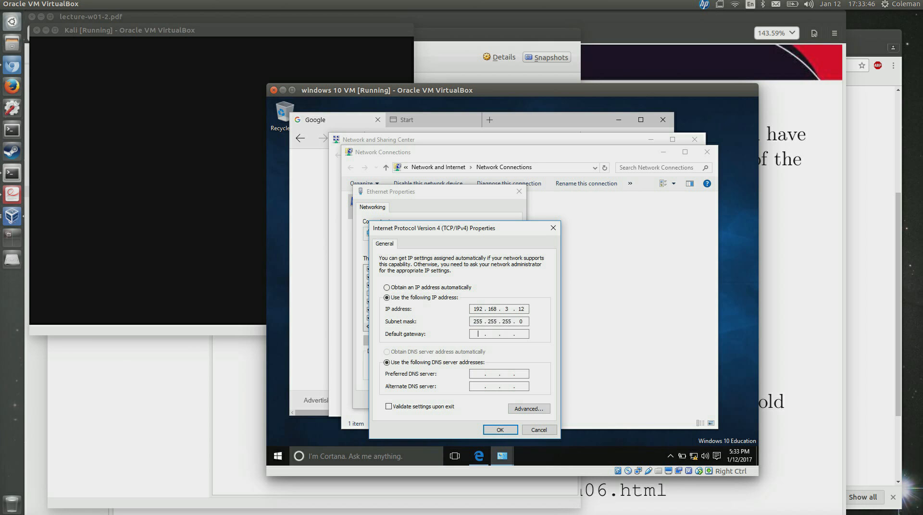
pyautogui.click(501, 431)
pyautogui.click(473, 398)
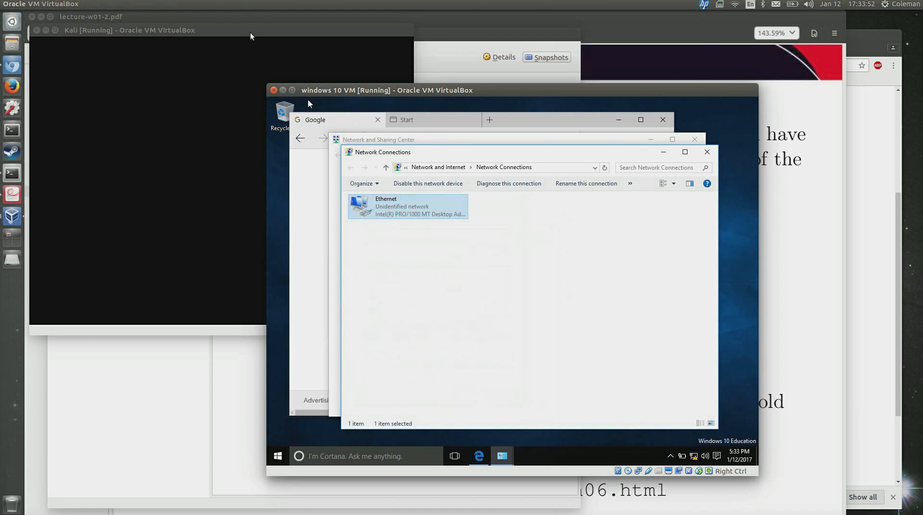
pyautogui.click(250, 34)
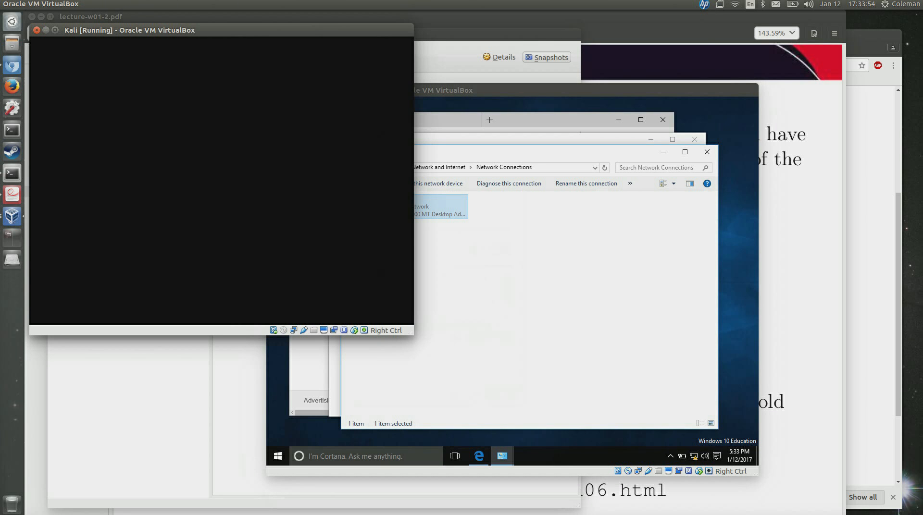
# Log in to the Kali desktop as root with the account password.
pyautogui.write('root')
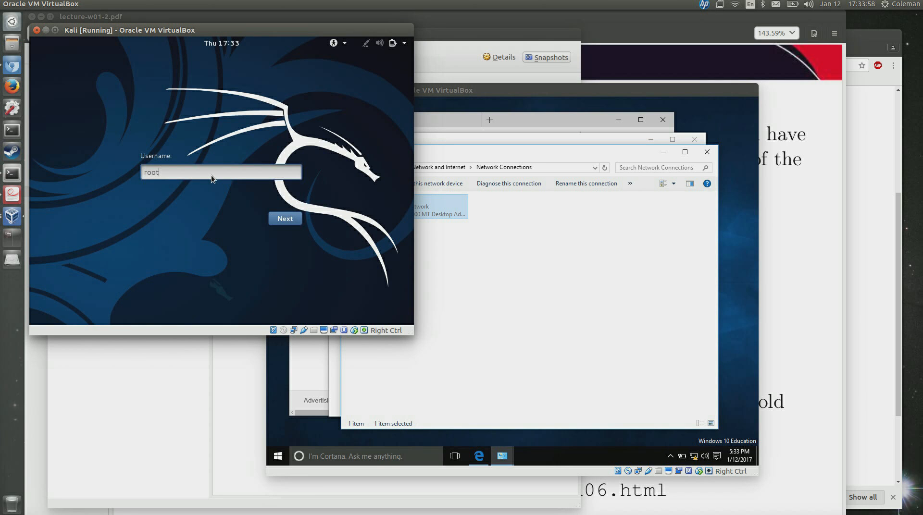
pyautogui.press('Return')
pyautogui.write('toor')
pyautogui.press('Return')
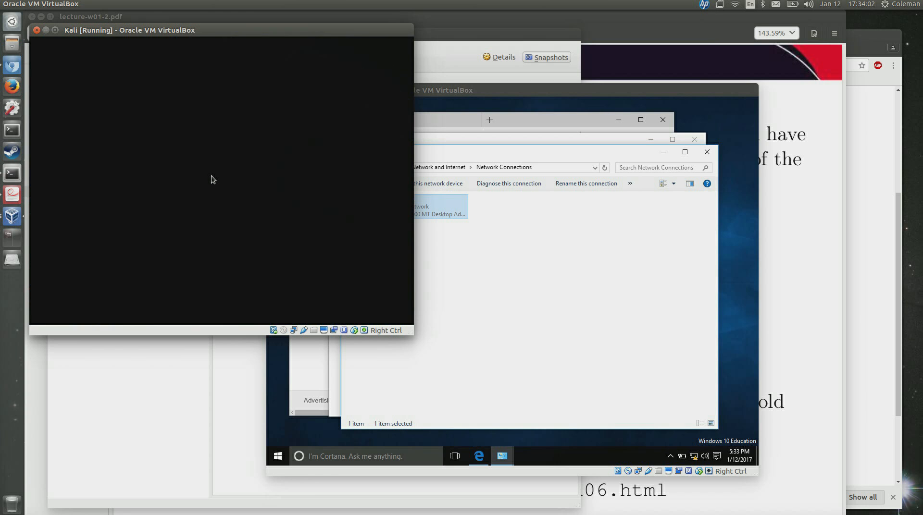
pyautogui.click(529, 140)
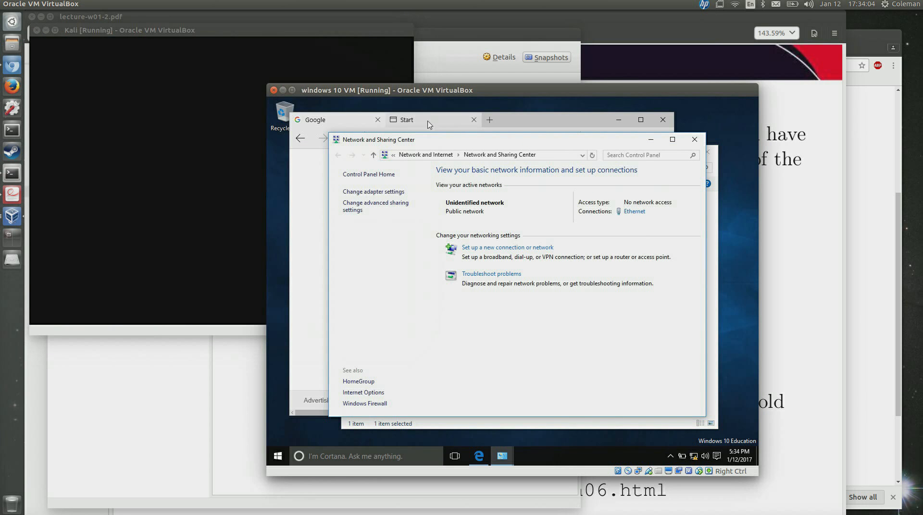
pyautogui.click(309, 31)
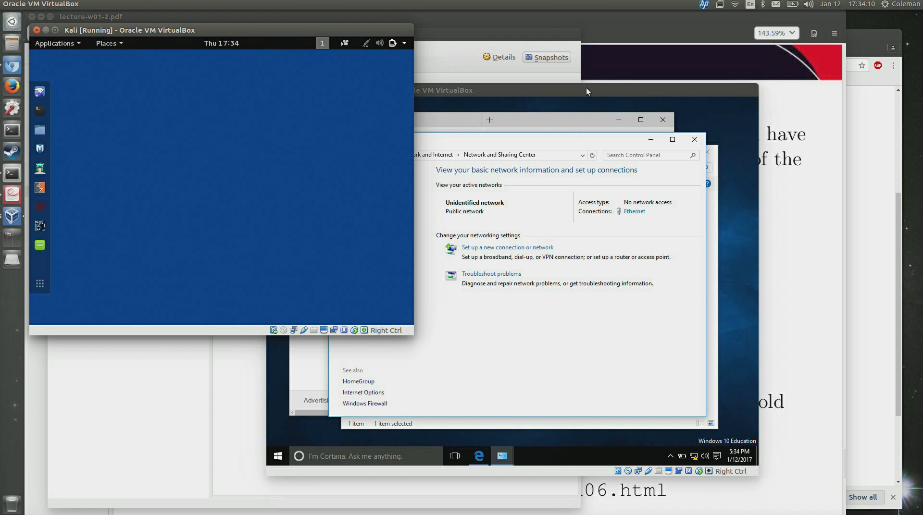
# In a Kali terminal, set eth0 to 192.168.3.11 netmask 255.255.255.0 and bring it up.
pyautogui.click(41, 115)
pyautogui.write('ifconfig')
pyautogui.press('Return')
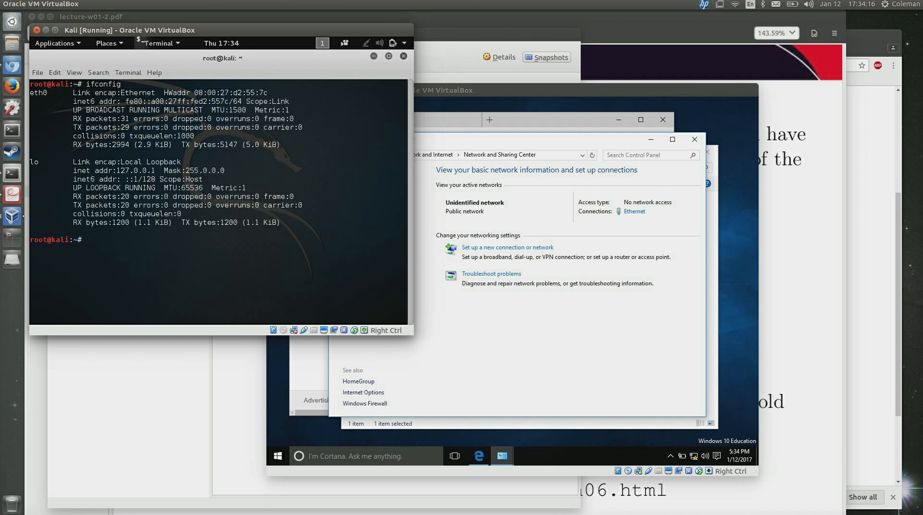
pyautogui.write('ifconfig eth0 inet 192.168.3.11 netmask 2')
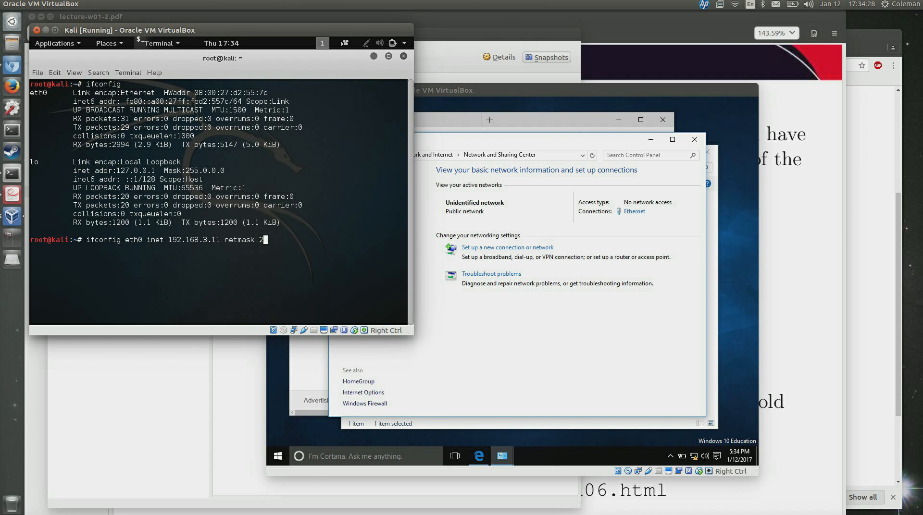
pyautogui.write('55.255.255.0')
pyautogui.press('Return')
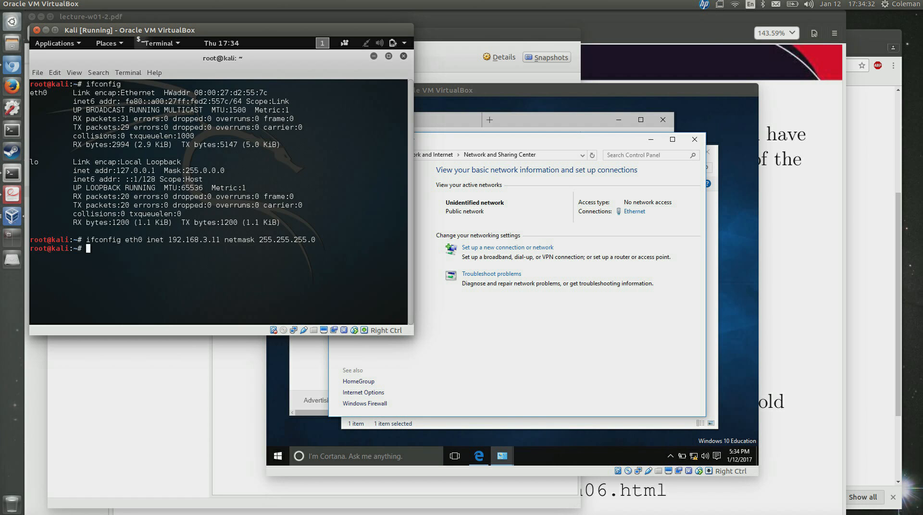
pyautogui.press('Up')
pyautogui.write('up')
pyautogui.press('Return')
# Ping 192.168.3.12 from Kali and stop it, showing 100% packet loss.
pyautogui.write('ping 192')
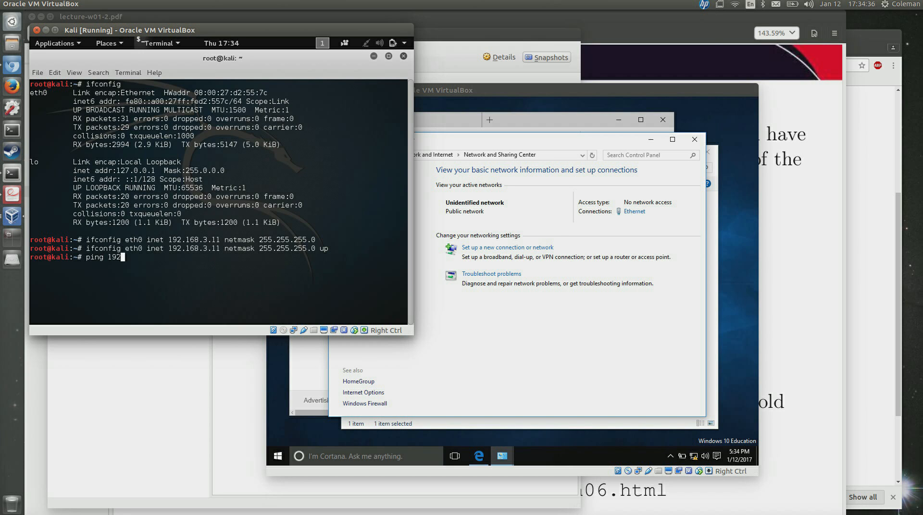
pyautogui.write('.168.3.12')
pyautogui.press('Return')
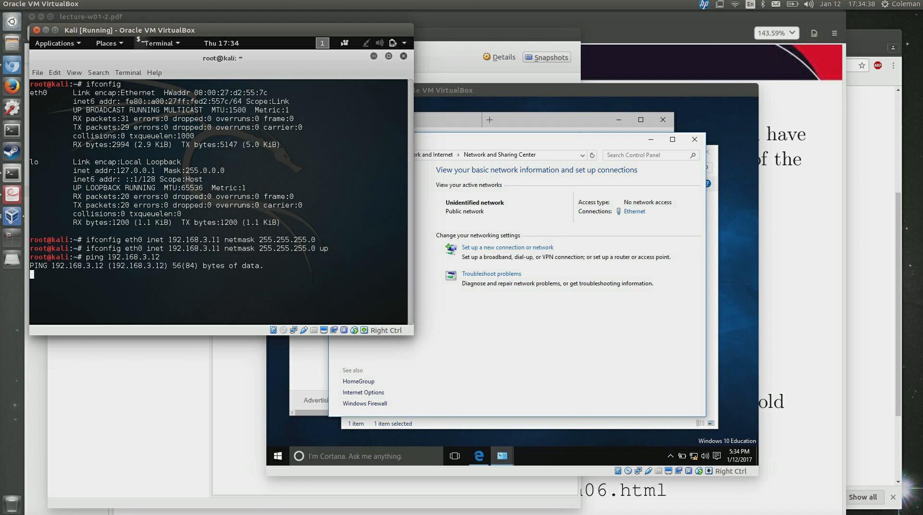
pyautogui.hotkey('ctrl', 'c')
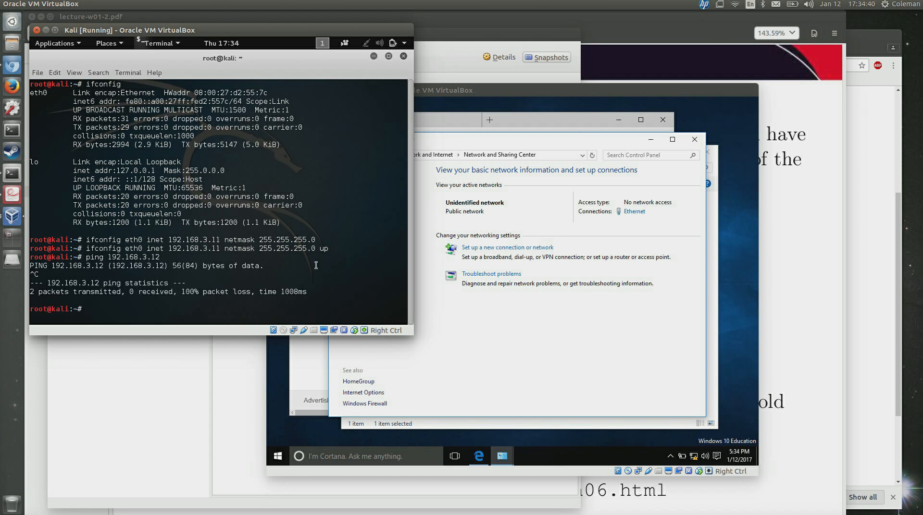
# Check the Windows Ethernet Status details for IPv4 192.168.3.12 and mask 255.255.255.0, then return to Kali.
pyautogui.click(661, 410)
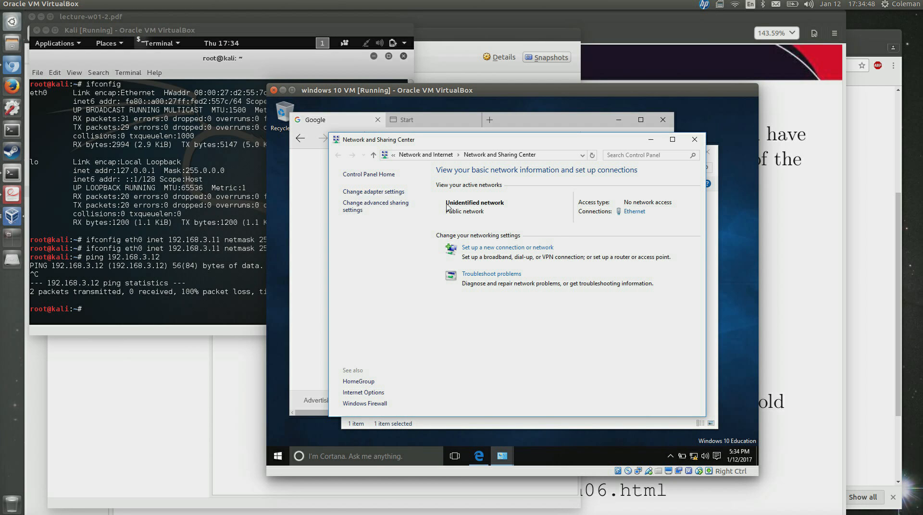
pyautogui.click(382, 191)
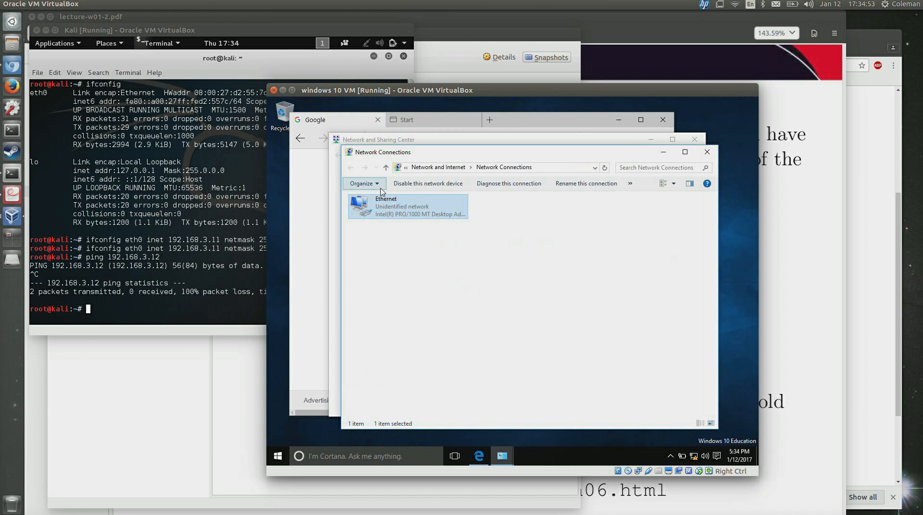
pyautogui.rightClick(404, 204)
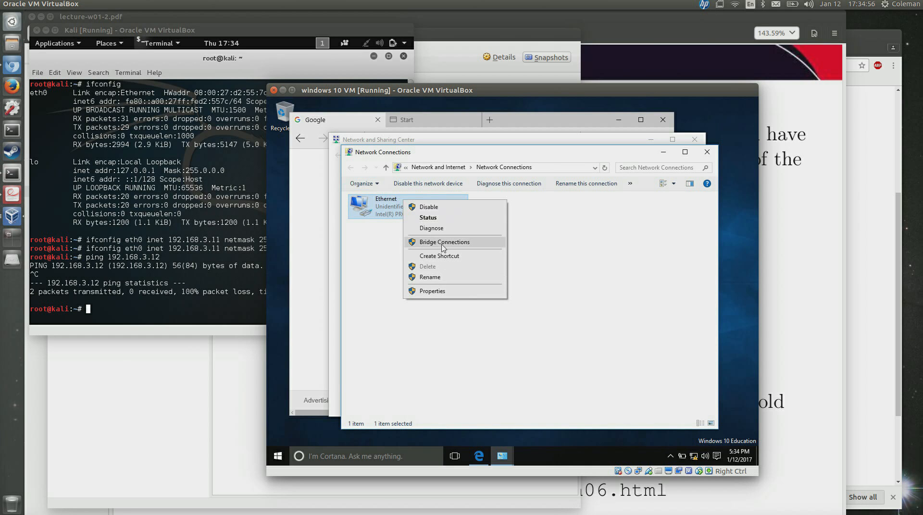
pyautogui.click(443, 221)
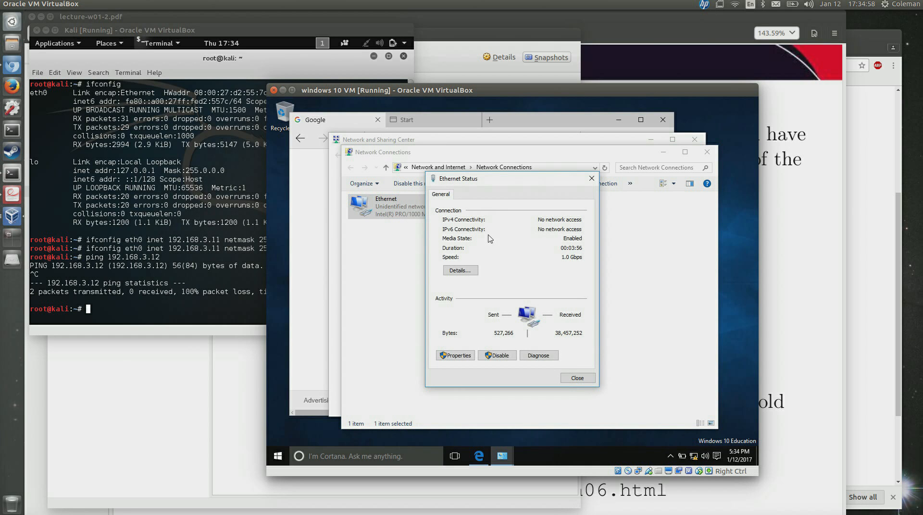
pyautogui.click(462, 271)
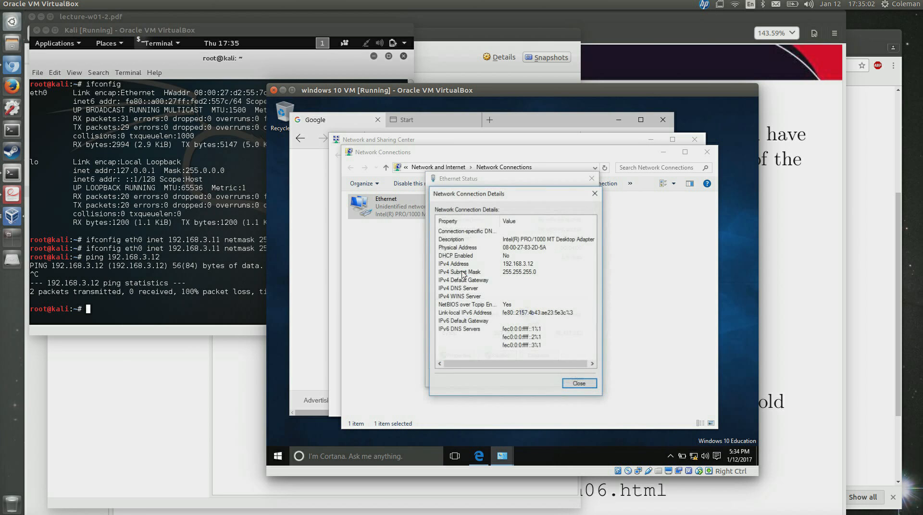
pyautogui.click(595, 194)
pyautogui.click(269, 58)
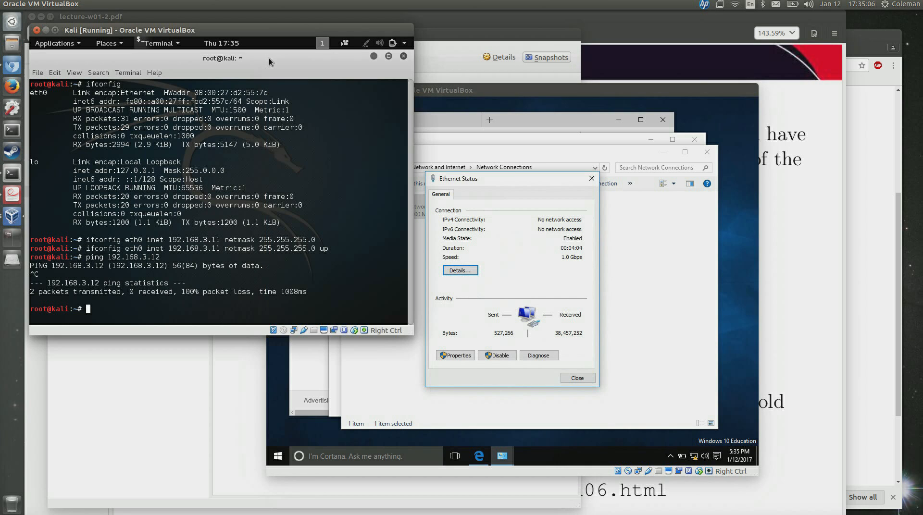
# Re-run the ping to 192.168.3.12 from Kali, which still gets no replies.
pyautogui.press('Up')
pyautogui.press('Return')
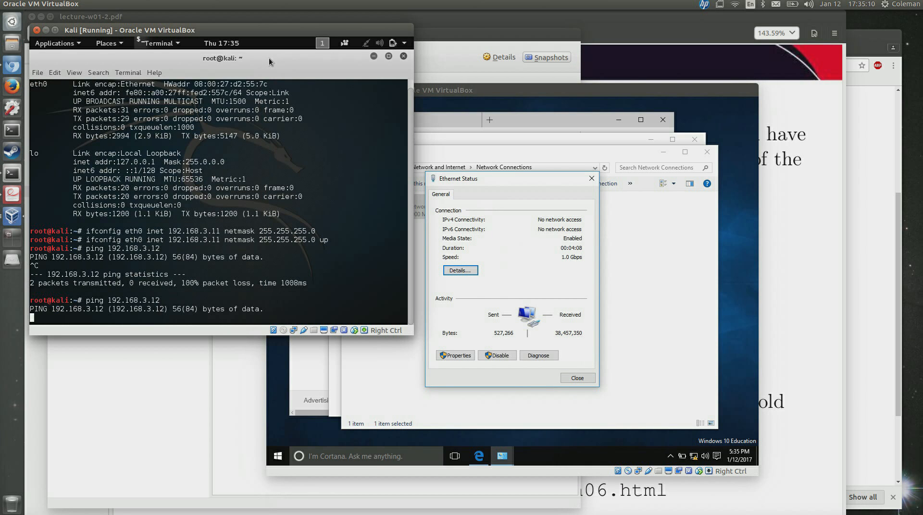
pyautogui.hotkey('ctrl', 'c')
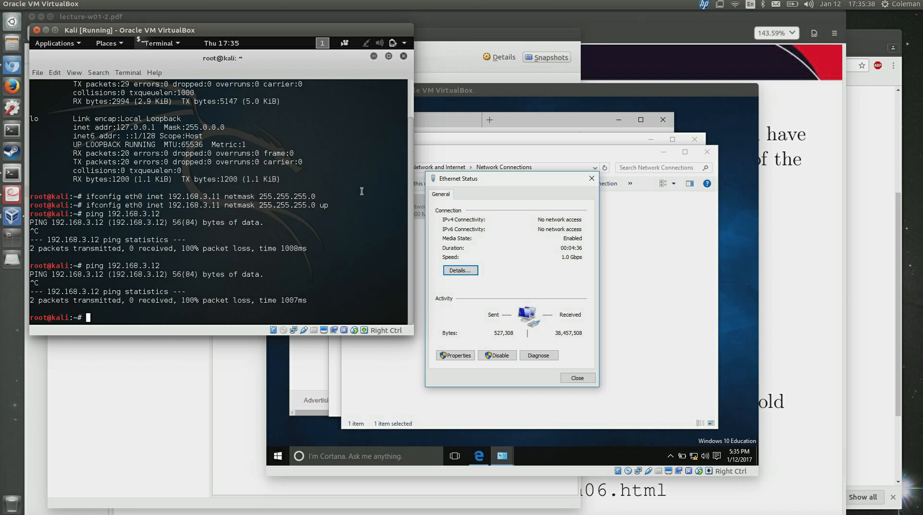
# Confirm with ifconfig that eth0 holds 192.168.3.11, and close the Windows Ethernet Status window.
pyautogui.click(531, 191)
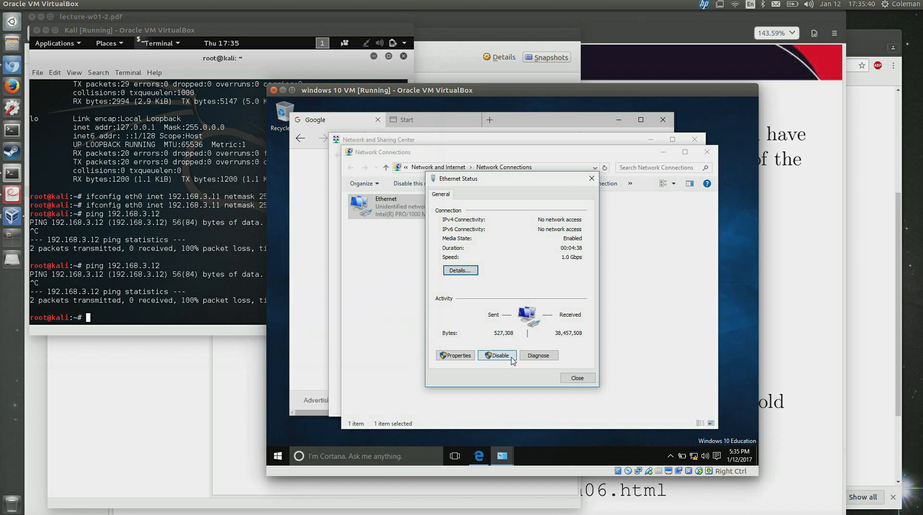
pyautogui.click(161, 216)
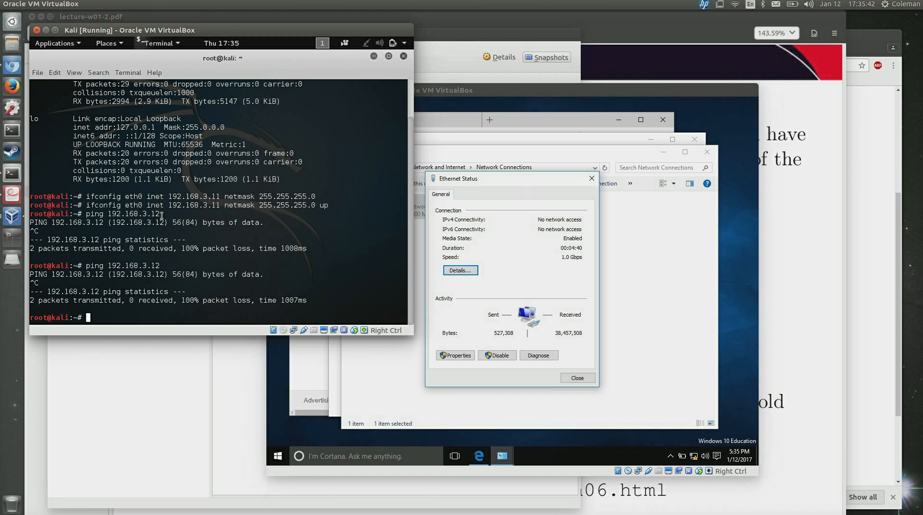
pyautogui.write('ifconfig')
pyautogui.press('Return')
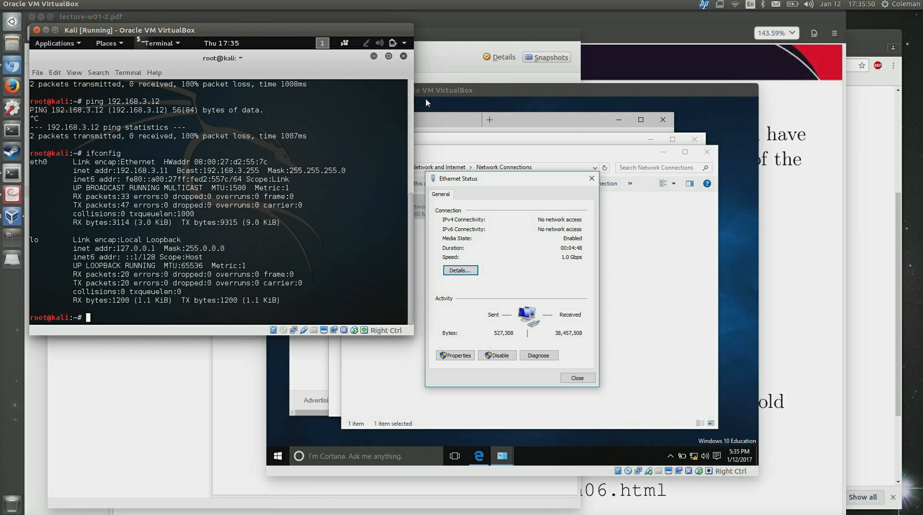
pyautogui.click(497, 91)
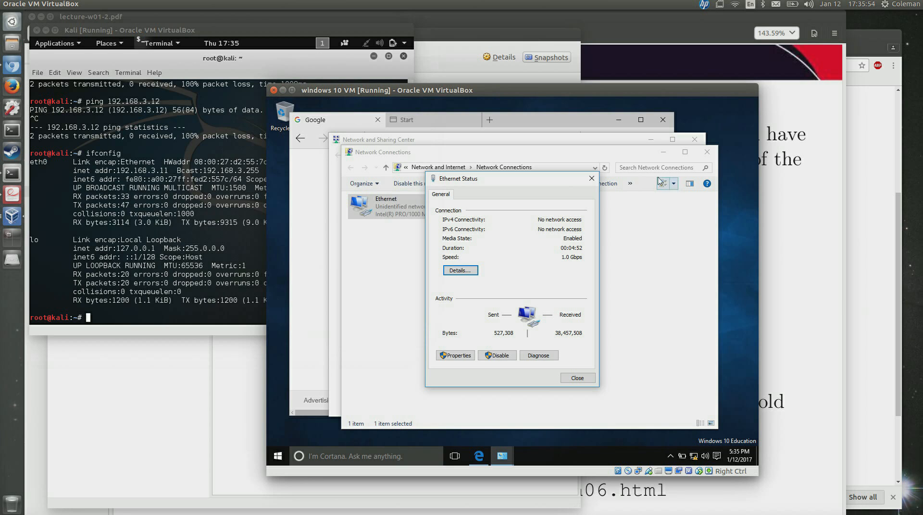
pyautogui.click(592, 178)
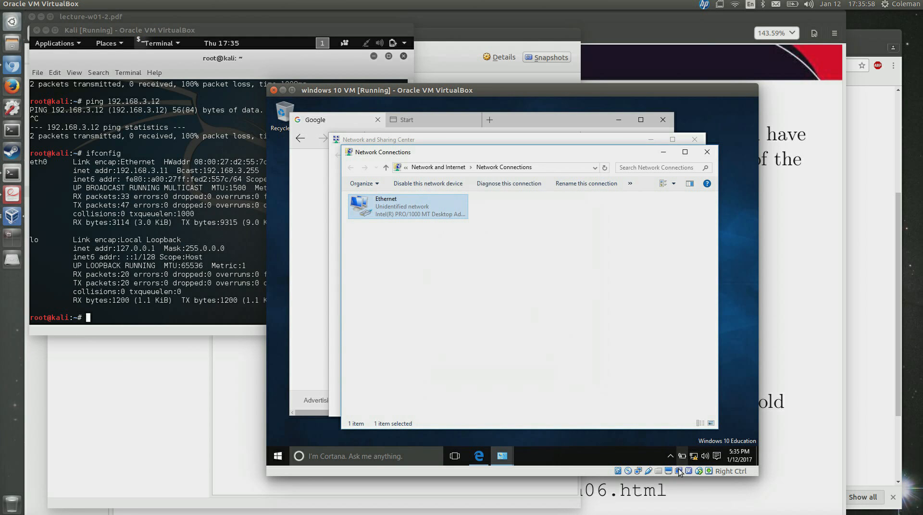
# Attach the Windows 10 VM's Adapter 1 to Host-only Adapter vboxnet0, then raise the VirtualBox Manager.
pyautogui.rightClick(637, 469)
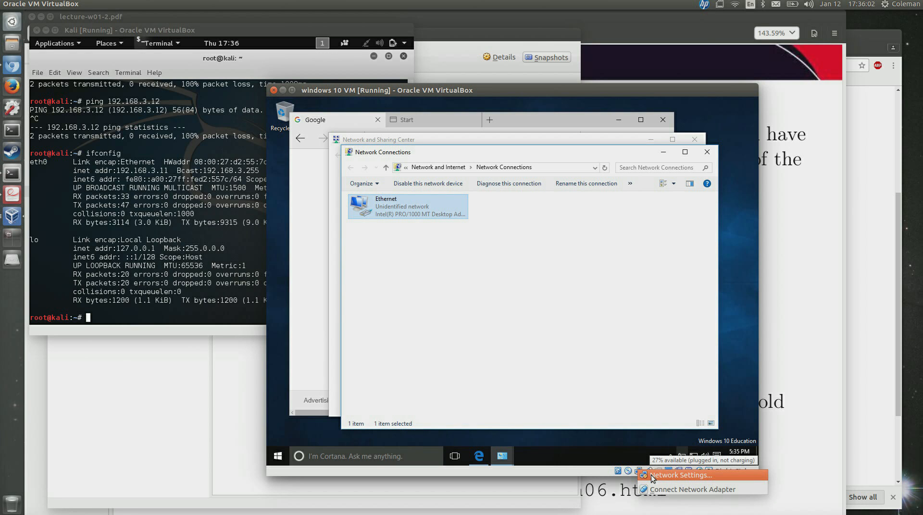
pyautogui.click(651, 475)
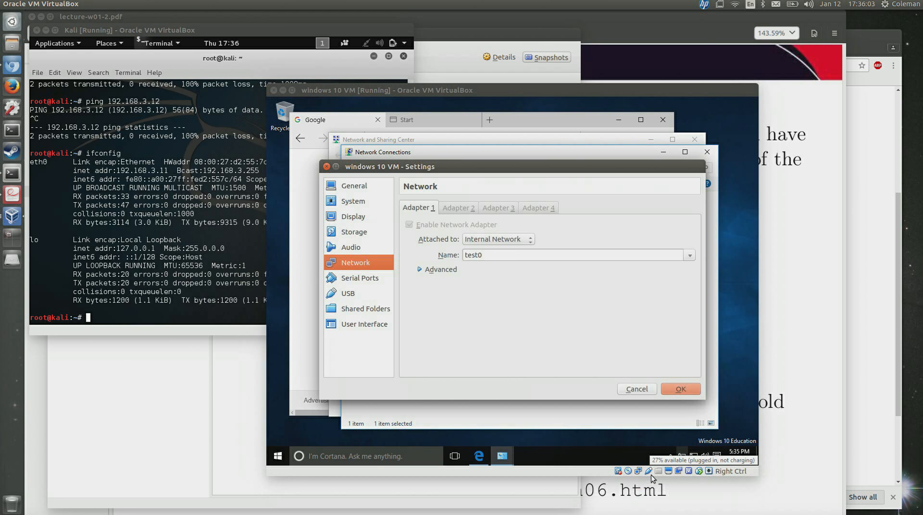
pyautogui.click(472, 241)
pyautogui.click(473, 246)
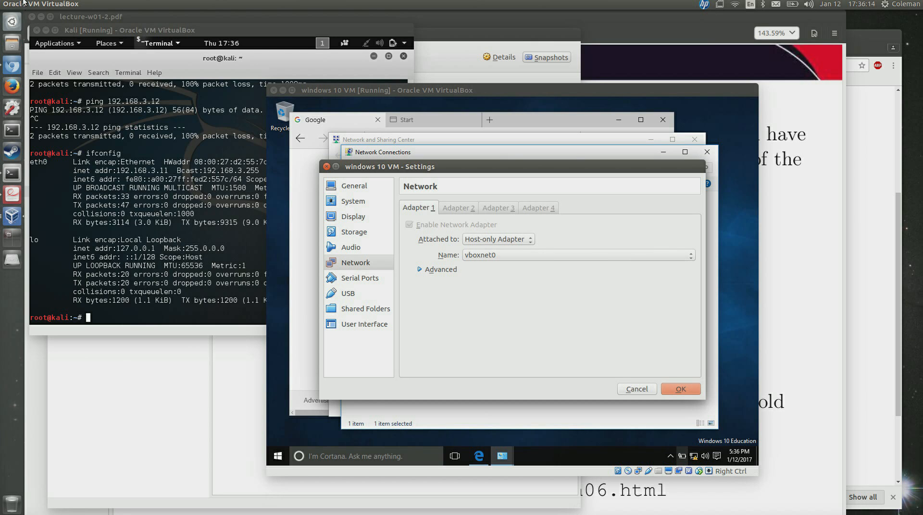
pyautogui.click(12, 219)
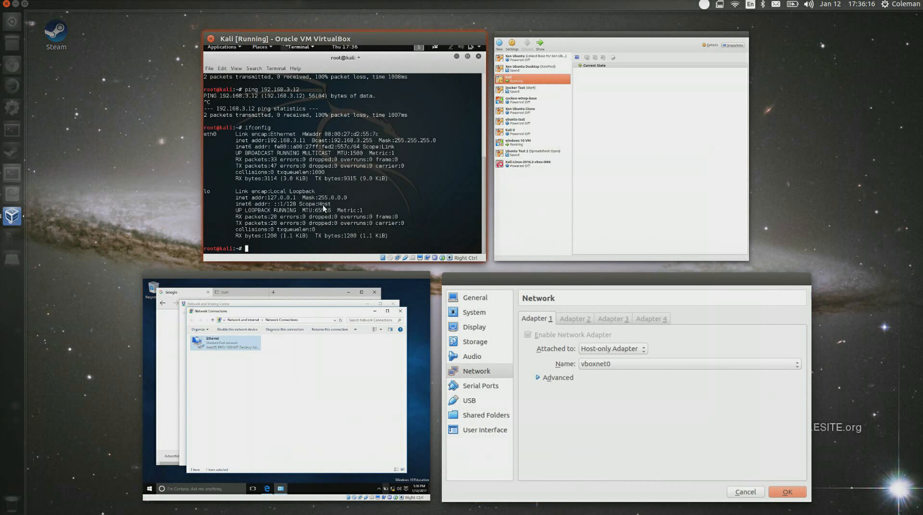
pyautogui.click(520, 243)
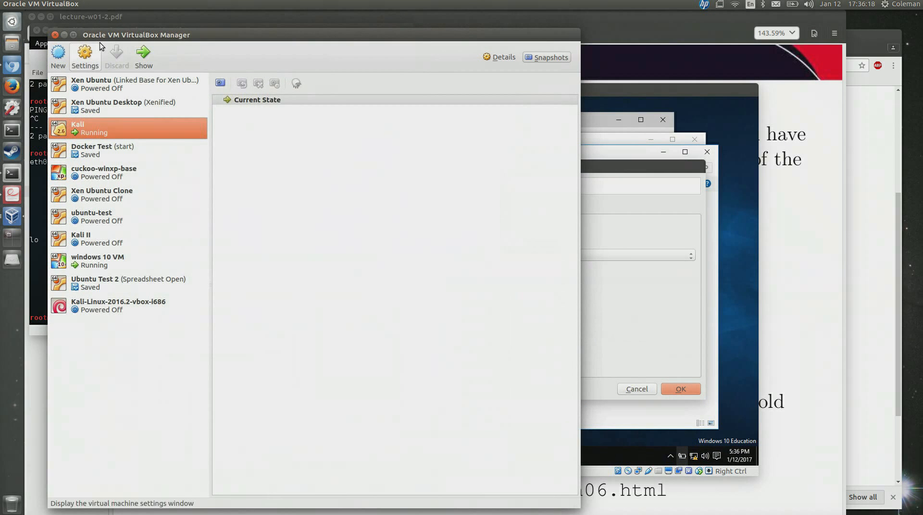
# Check that vboxnet0 is listed under Preferences > Network > Host-only Networks, then cancel.
pyautogui.click(38, 4)
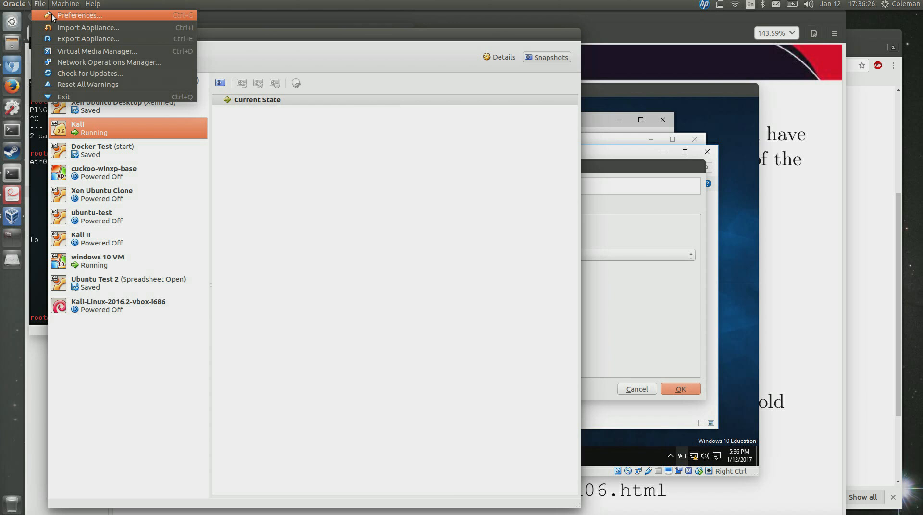
pyautogui.click(51, 15)
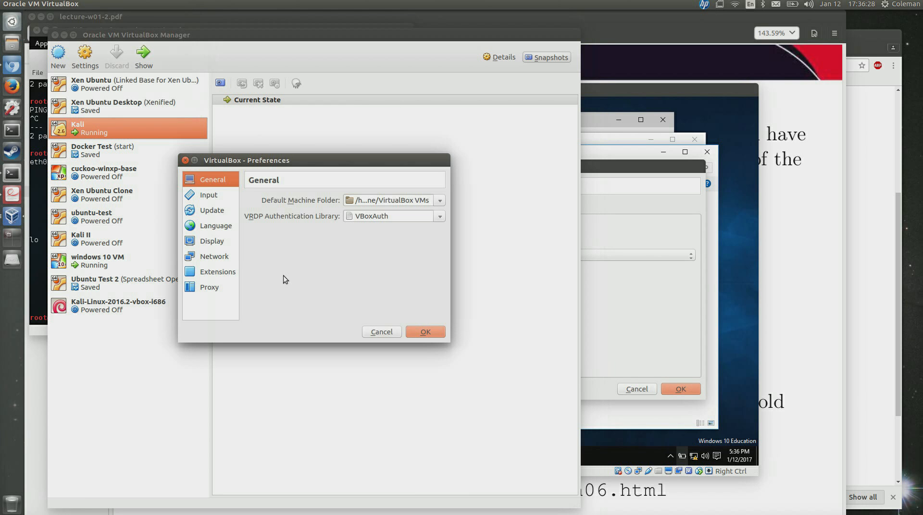
pyautogui.click(220, 259)
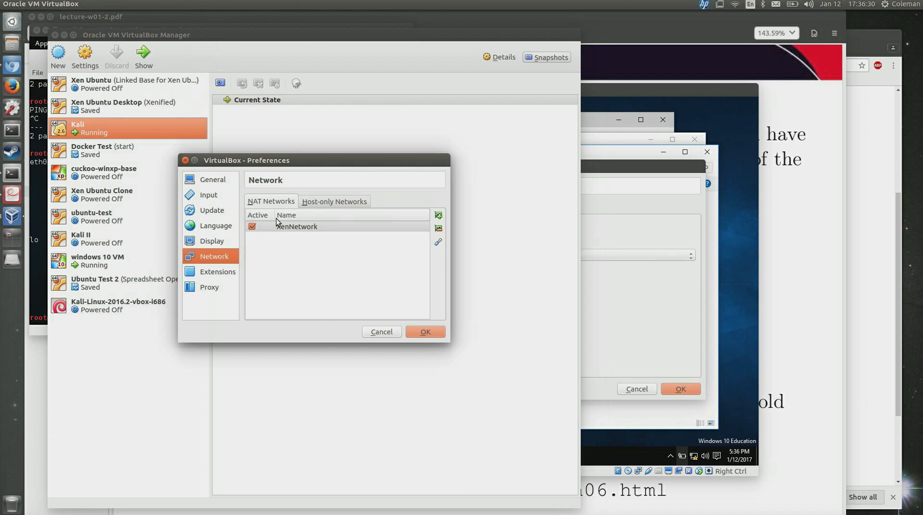
pyautogui.click(314, 204)
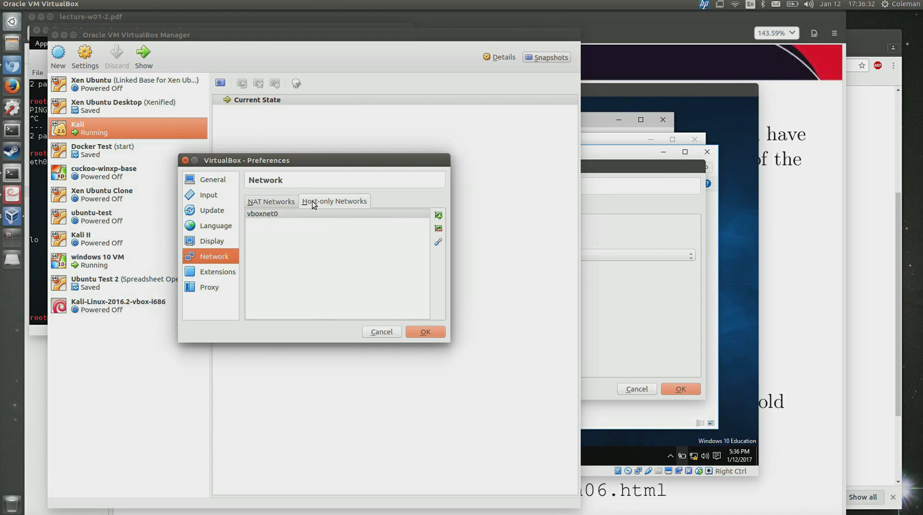
pyautogui.click(308, 214)
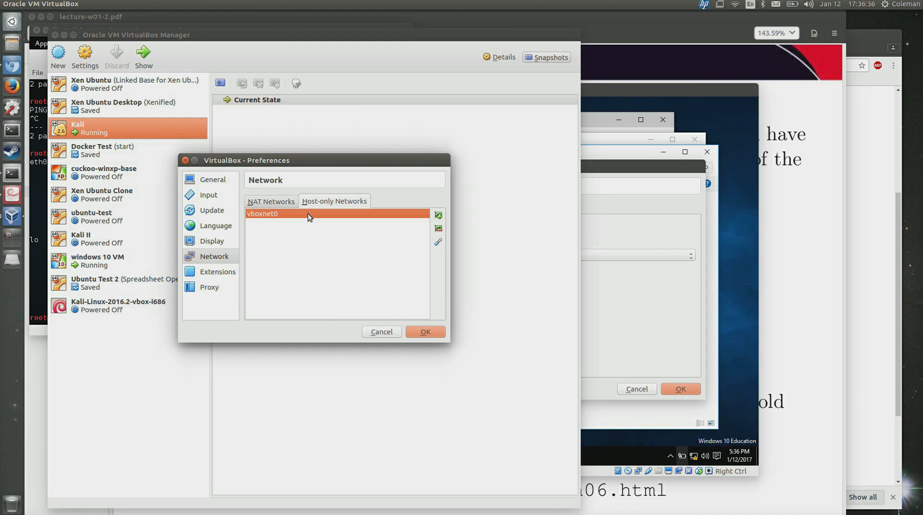
pyautogui.click(386, 334)
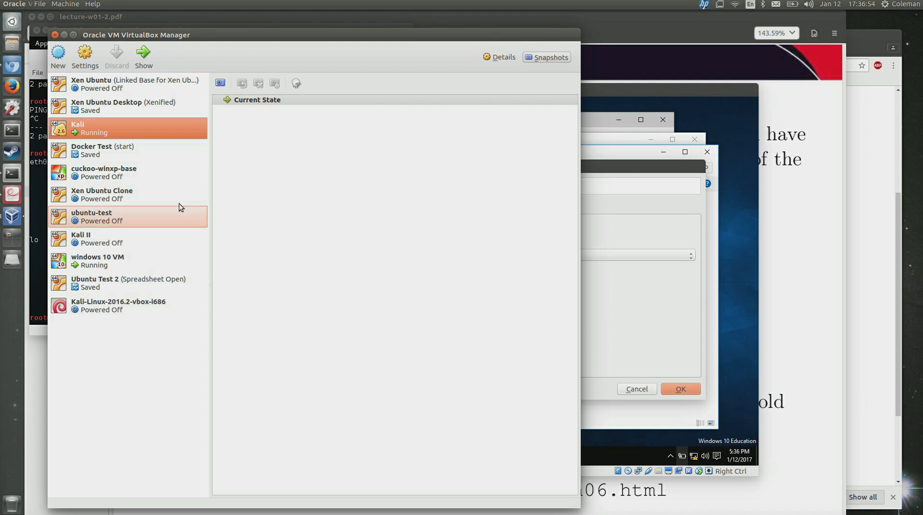
# Check which network the Windows 10 VM's adapter is attached to in its settings.
pyautogui.click(655, 170)
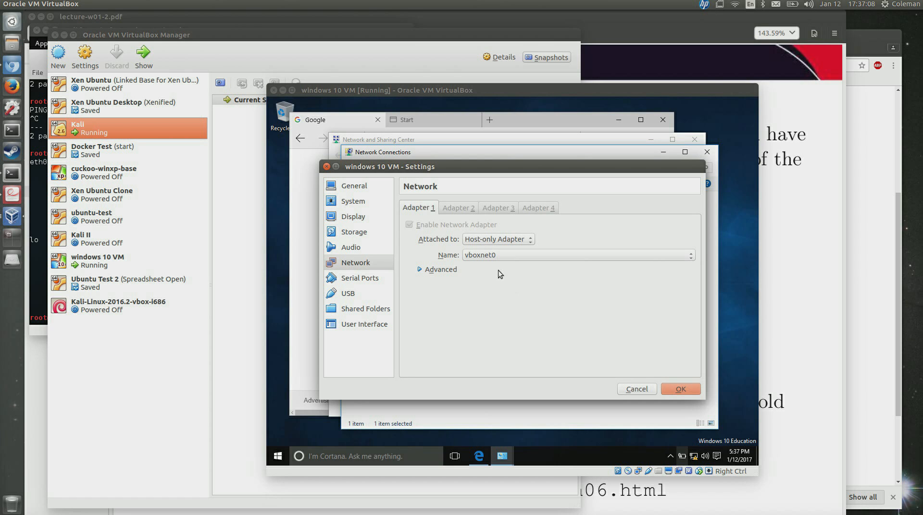
pyautogui.click(493, 258)
pyautogui.click(492, 257)
# Review the host-only networks list in VirtualBox Preferences again and cancel out.
pyautogui.click(95, 36)
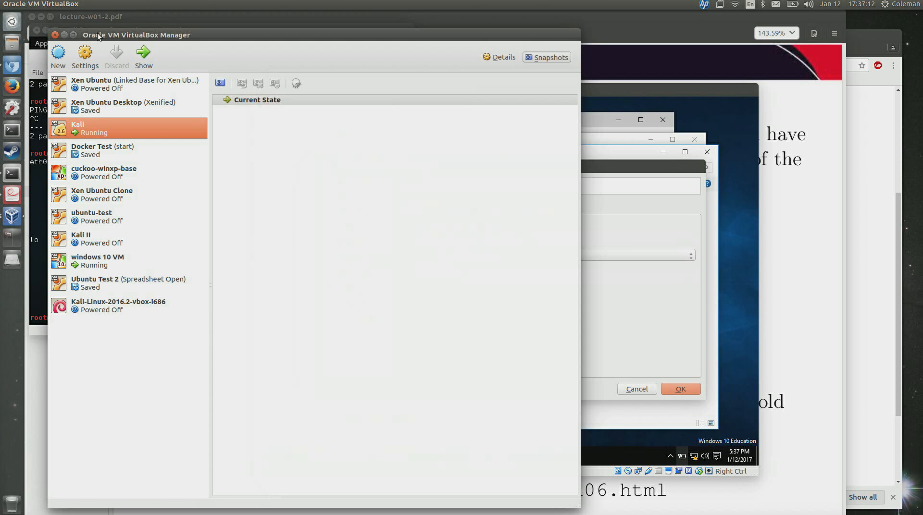
pyautogui.click(39, 4)
pyautogui.click(62, 13)
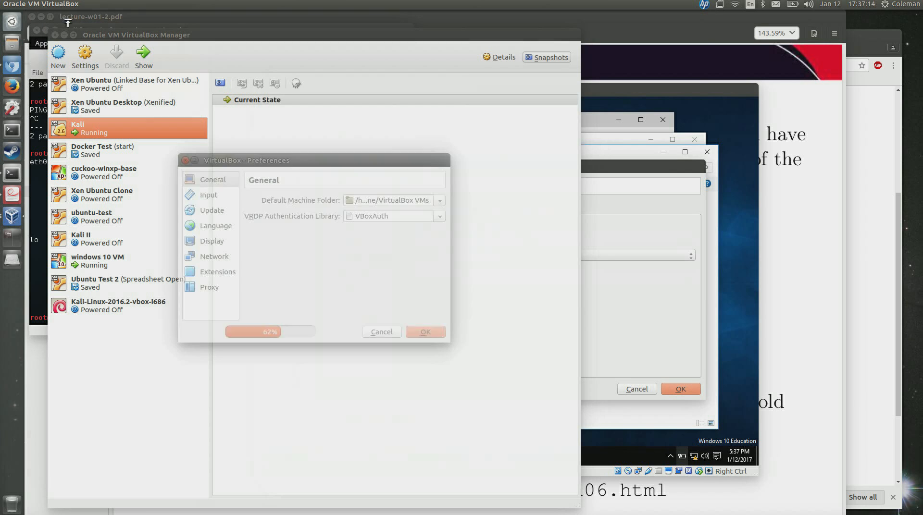
pyautogui.click(218, 259)
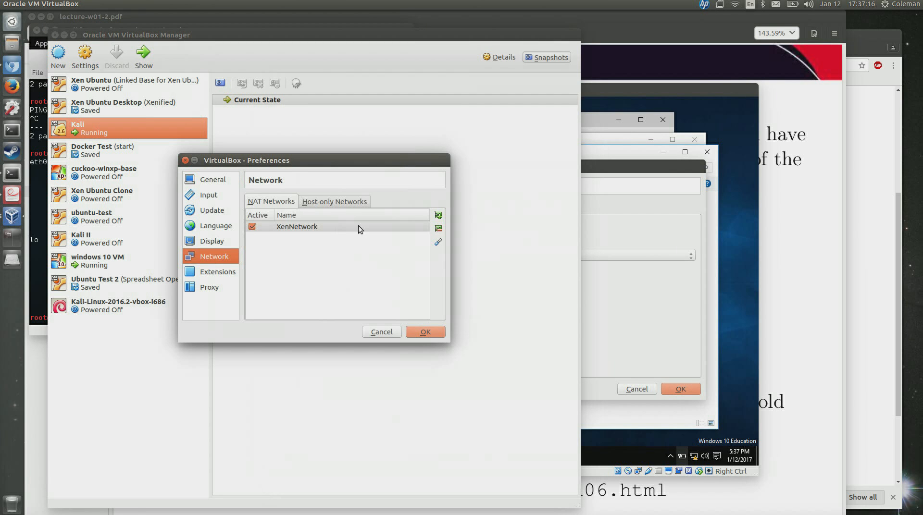
pyautogui.click(350, 203)
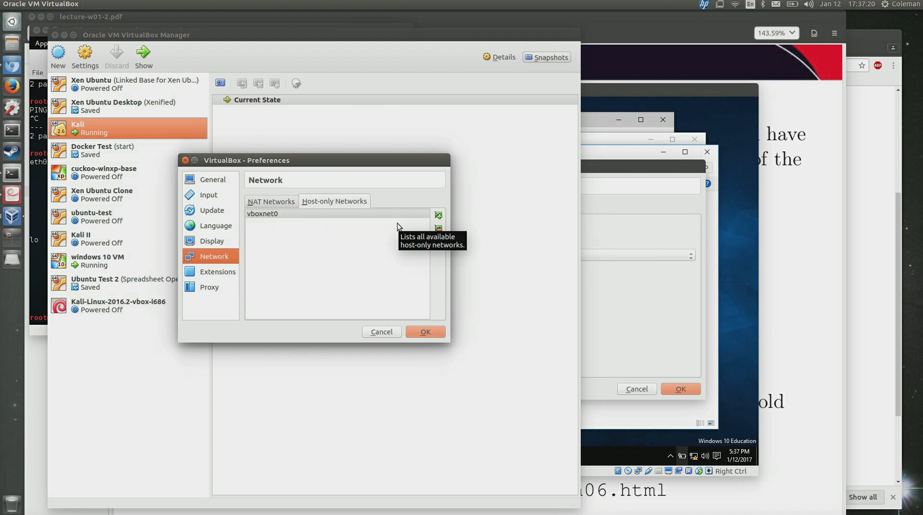
pyautogui.click(387, 332)
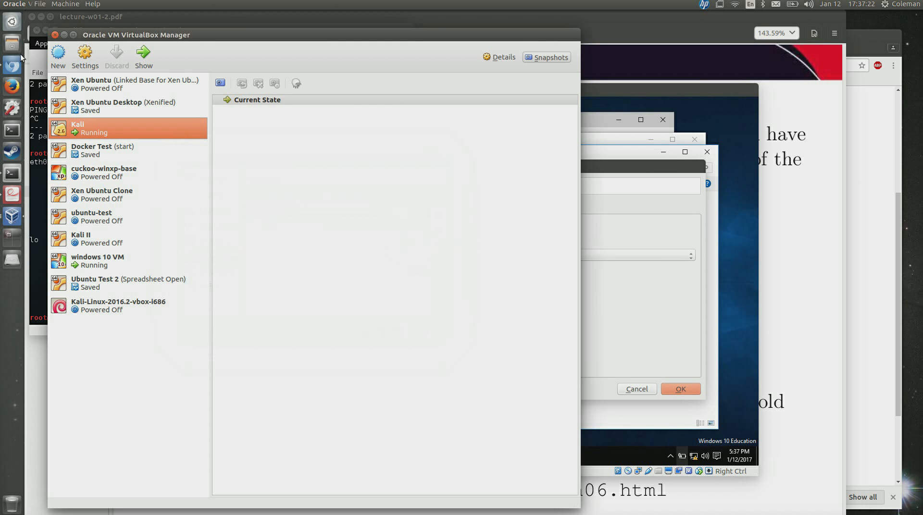
pyautogui.click(13, 173)
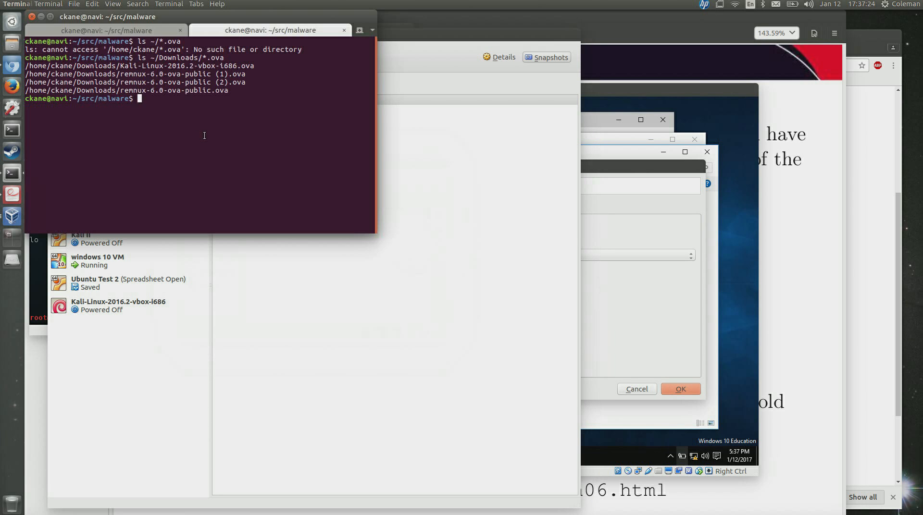
# Run ifconfig vboxnet0 on the host, showing the interface up with no IP address.
pyautogui.write('ifconfig vboxnet0')
pyautogui.press('Return')
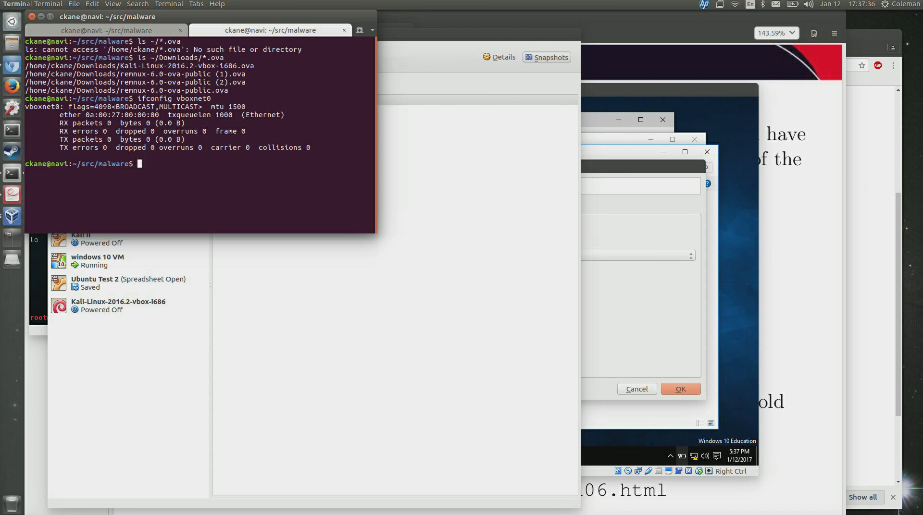
pyautogui.click(681, 86)
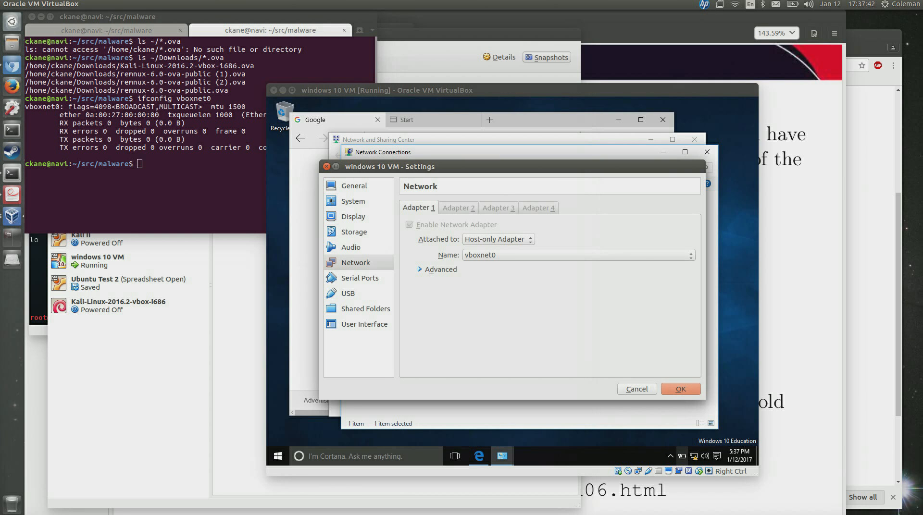
# Accept the VM's host-only network settings and select the Ethernet adapter in Network Connections.
pyautogui.click(680, 389)
pyautogui.moveTo(673, 391); pyautogui.dragTo(458, 253)
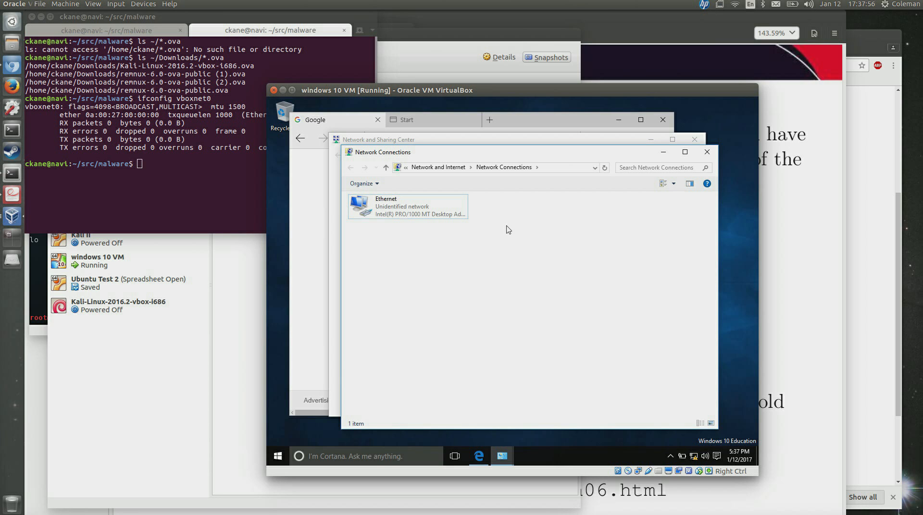
pyautogui.click(374, 203)
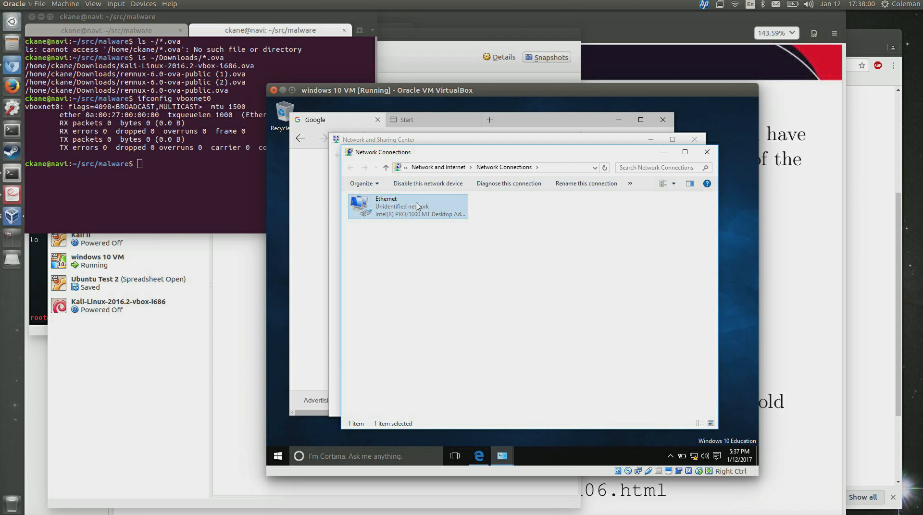
pyautogui.click(403, 324)
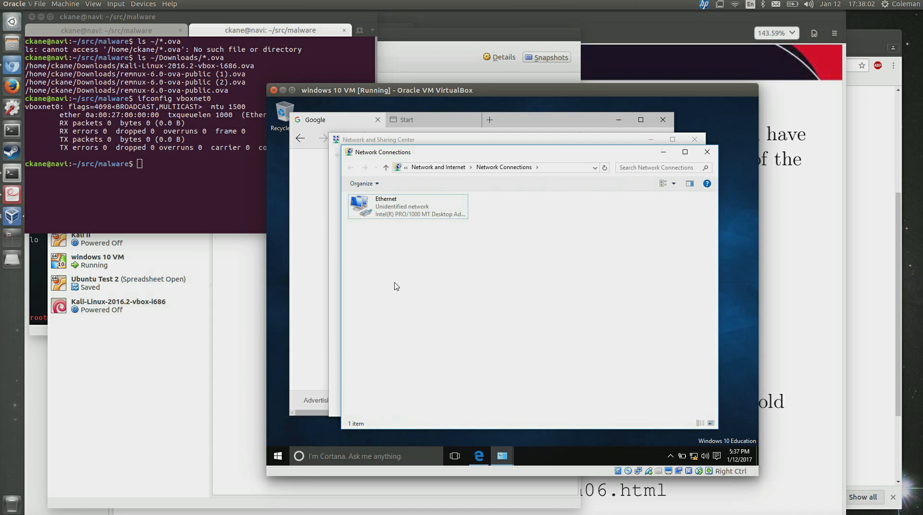
# Verify the Ethernet IPv4 settings still show static 192.168.3.12, mask 255.255.255.0, and close them.
pyautogui.rightClick(395, 213)
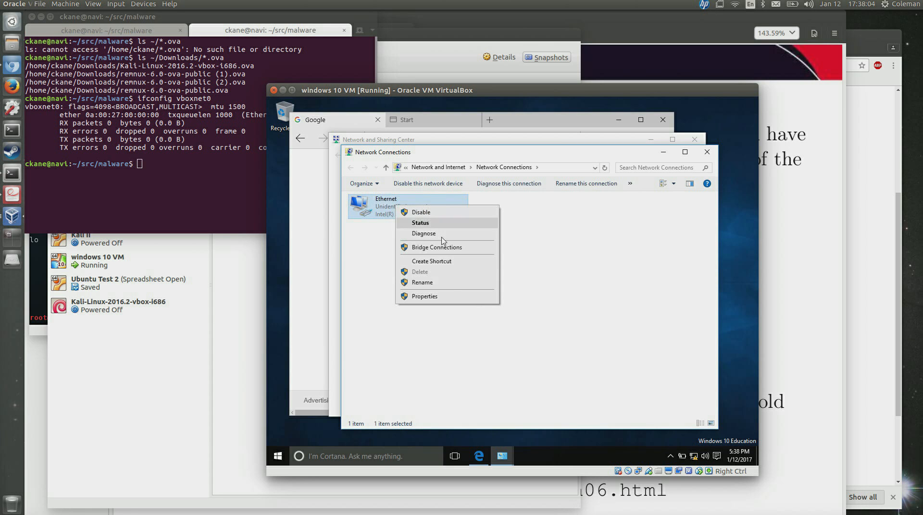
pyautogui.click(447, 308)
pyautogui.click(447, 307)
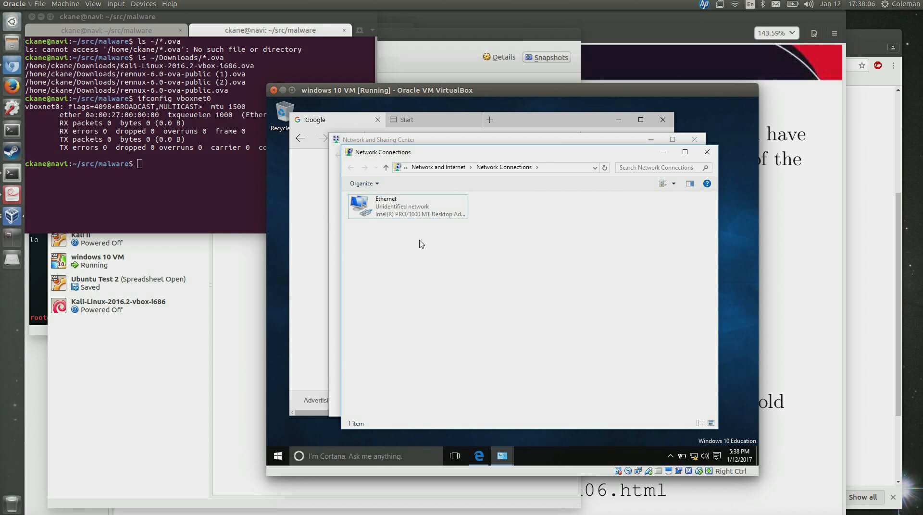
pyautogui.moveTo(413, 200); pyautogui.dragTo(426, 244)
pyautogui.rightClick(413, 212)
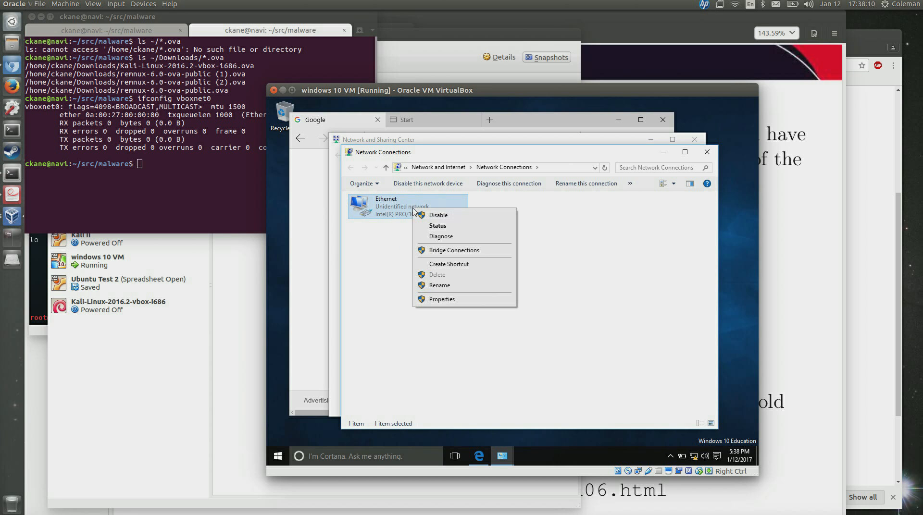
pyautogui.click(439, 300)
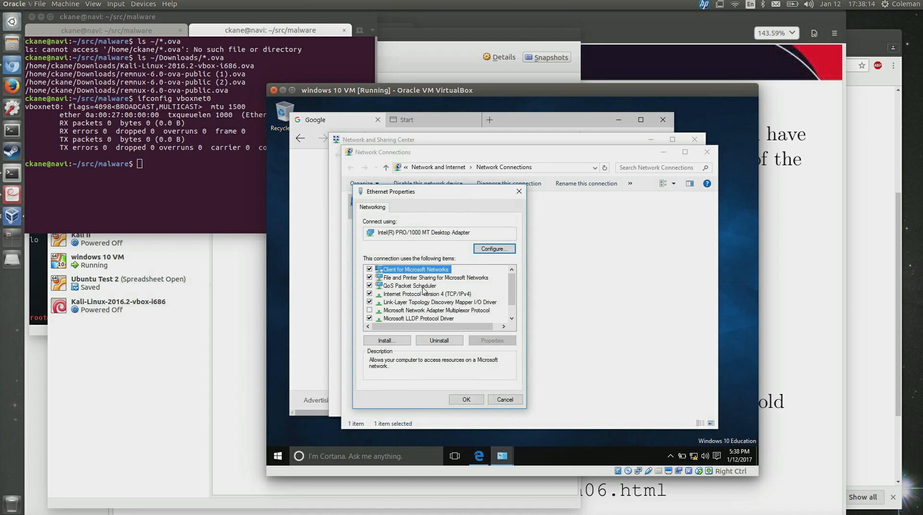
pyautogui.doubleClick(423, 294)
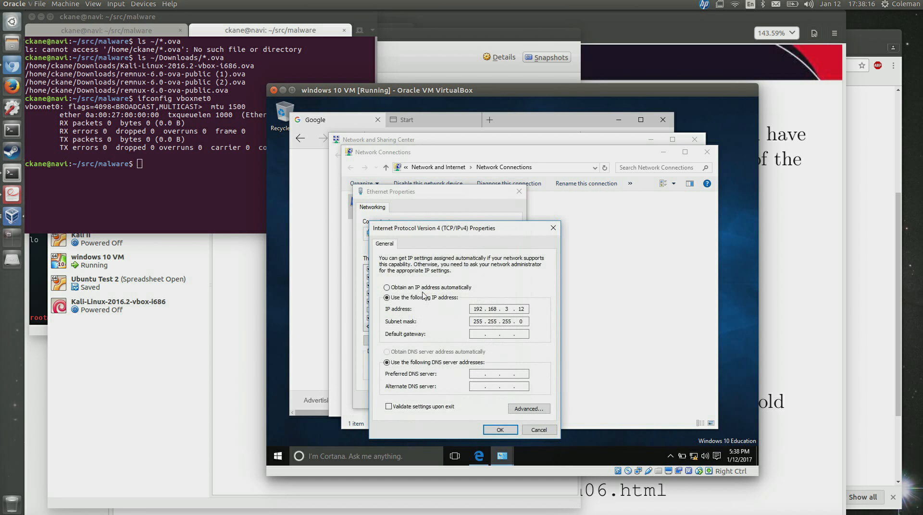
pyautogui.click(495, 430)
pyautogui.click(466, 400)
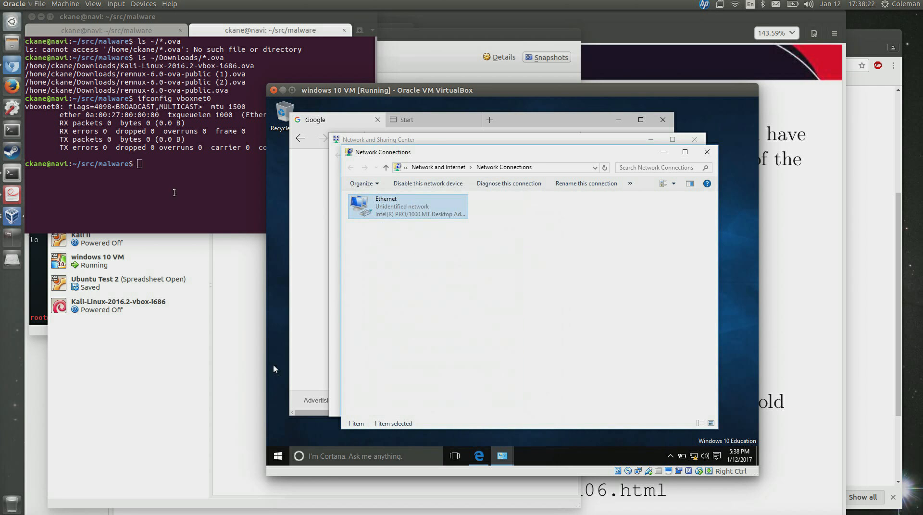
pyautogui.click(164, 181)
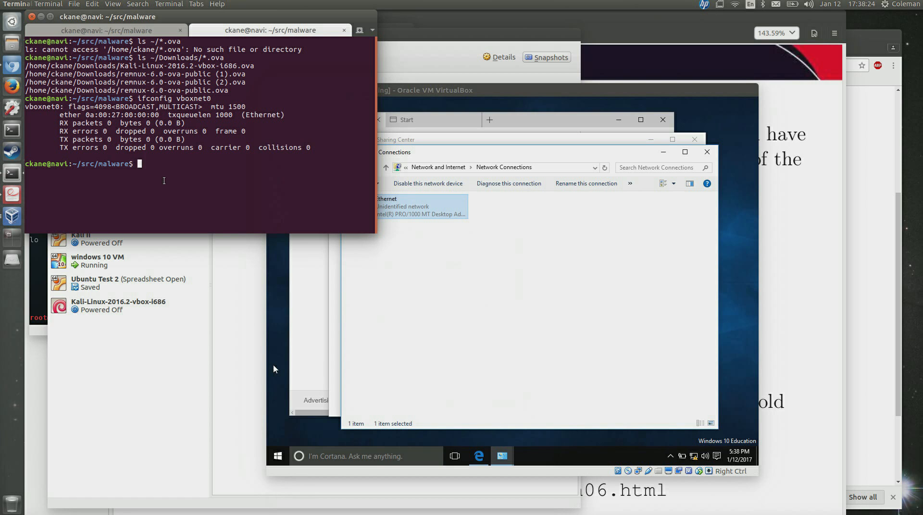
# Assign vboxnet0 192.168.3.10 netmask 255.255.255.0 with sudo ifconfig and verify the new address.
pyautogui.press('Up')
pyautogui.press('Home')
pyautogui.write('sudo')
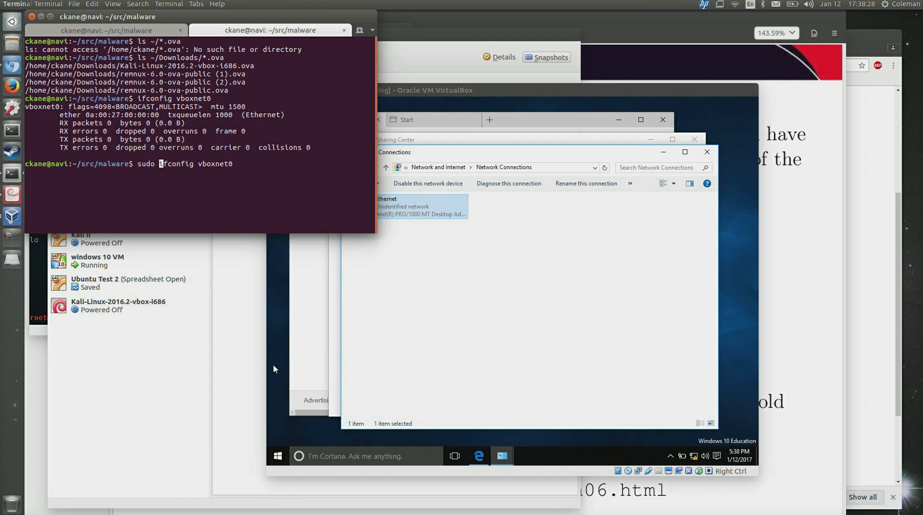
pyautogui.press('End')
pyautogui.write('inet 192.168.3.10 netmas')
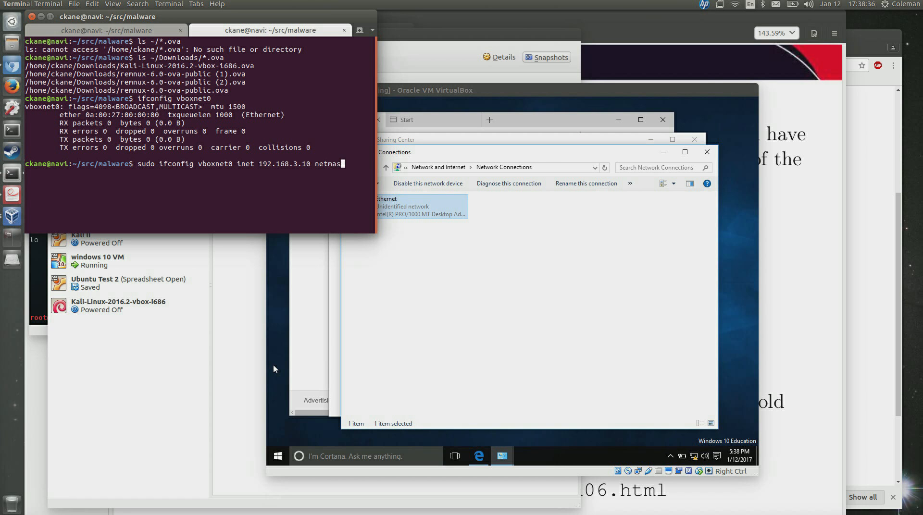
pyautogui.write('k 255.255.255.0')
pyautogui.press('Return')
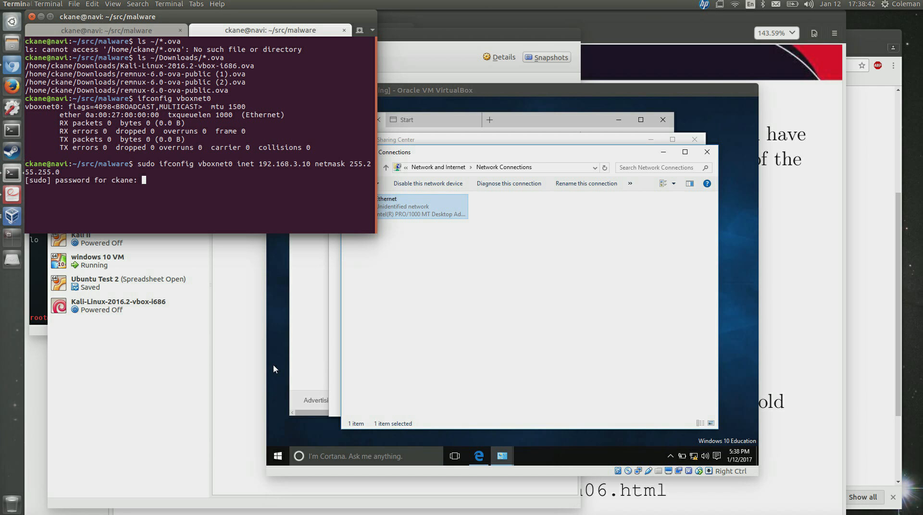
pyautogui.press('Return')
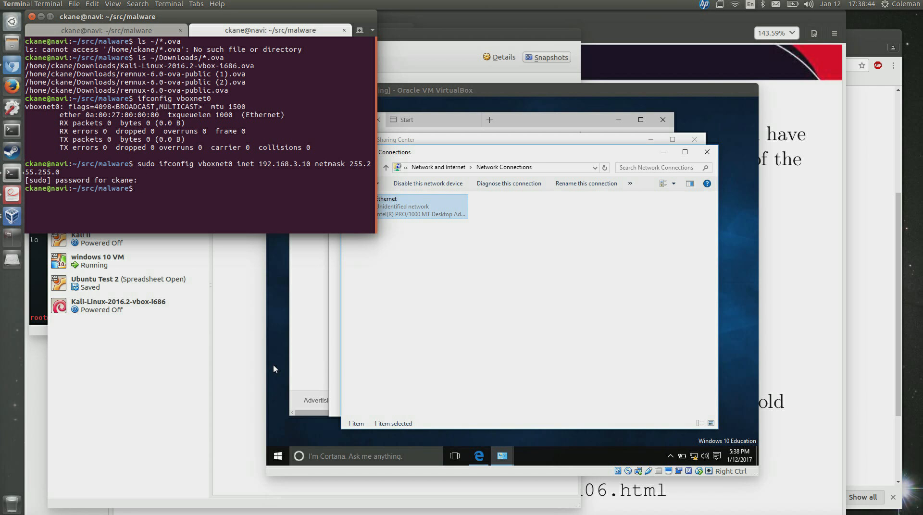
pyautogui.press('Up')
pyautogui.press('Up')
pyautogui.press('Return')
# Ping 192.168.3.12, 192.168.3.11 and 192.168.3.10 from the host; only .10 replies.
pyautogui.write('ping 192.168.3.')
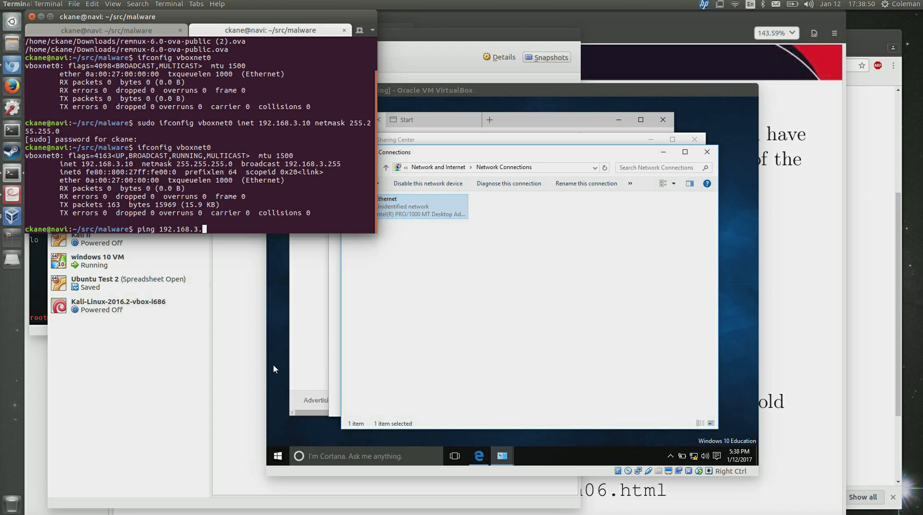
pyautogui.write('12')
pyautogui.press('Return')
pyautogui.hotkey('ctrl', 'c')
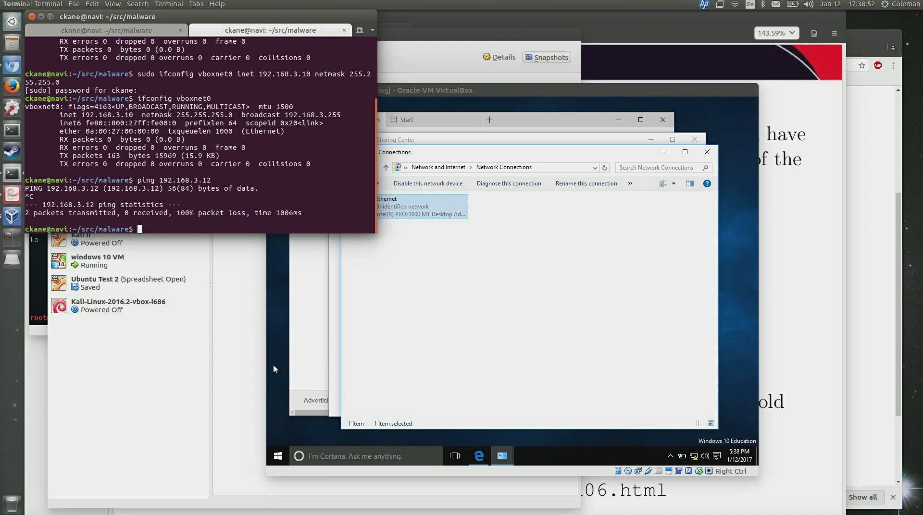
pyautogui.press('Up')
pyautogui.press('BackSpace')
pyautogui.write('1')
pyautogui.press('Return')
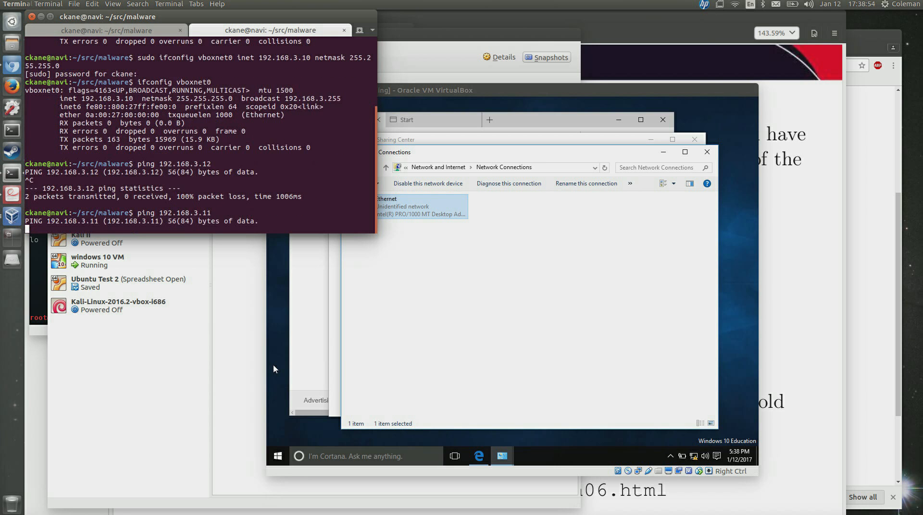
pyautogui.hotkey('ctrl', 'c')
pyautogui.press('Up')
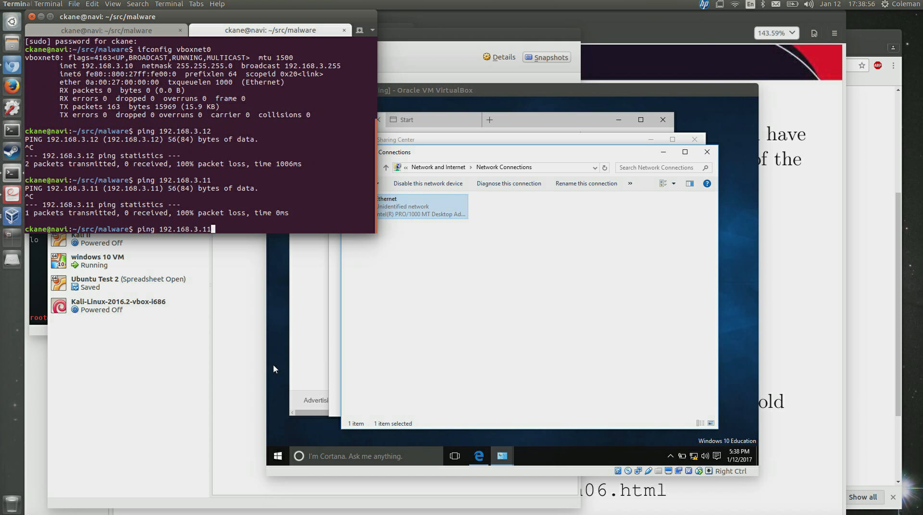
pyautogui.press('BackSpace')
pyautogui.write('0')
pyautogui.press('Return')
pyautogui.hotkey('ctrl', 'c')
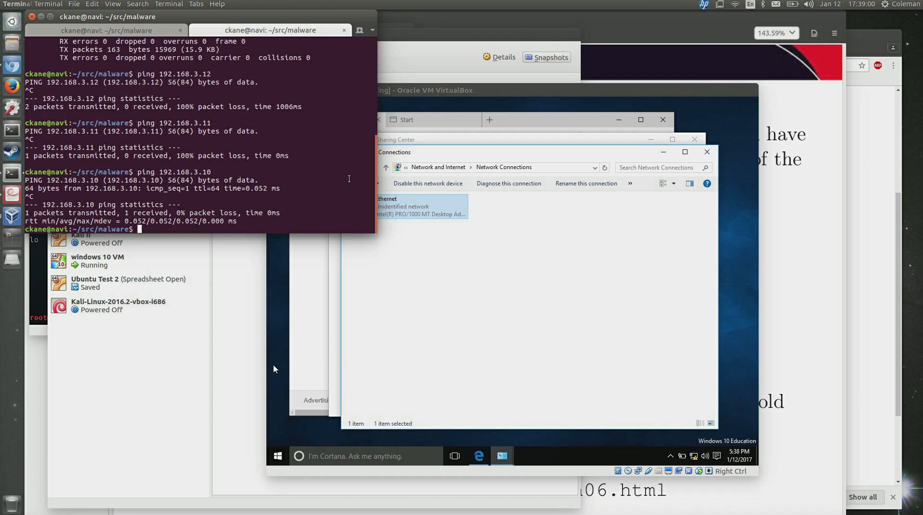
# Open a Command Prompt in the Windows 10 VM through the Start menu search.
pyautogui.rightClick(521, 224)
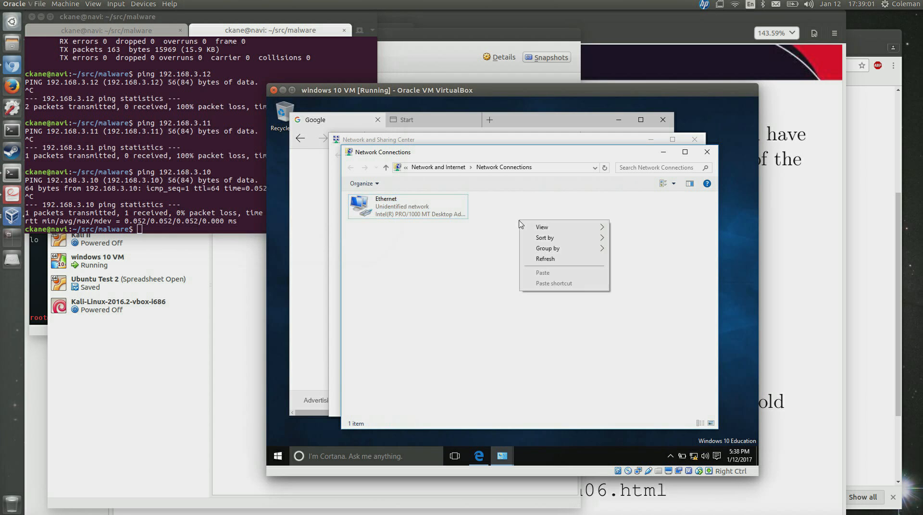
pyautogui.click(466, 257)
pyautogui.click(274, 459)
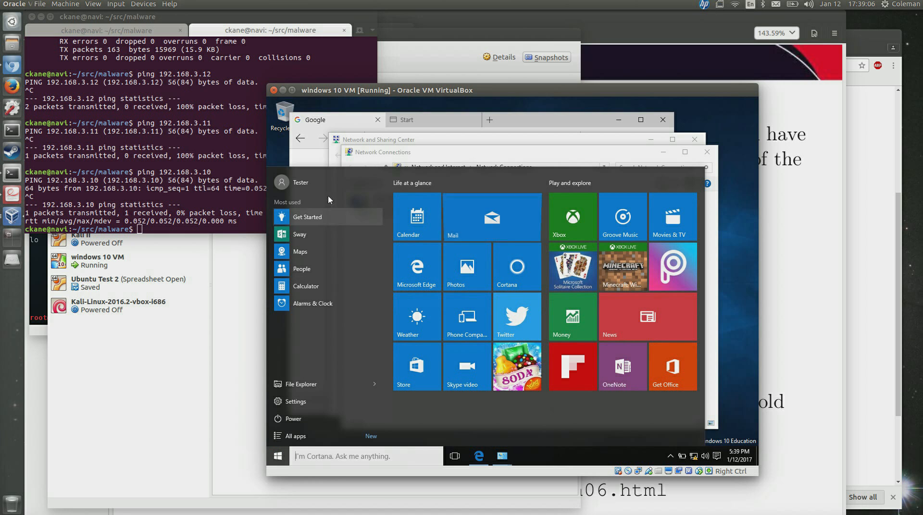
pyautogui.click(322, 459)
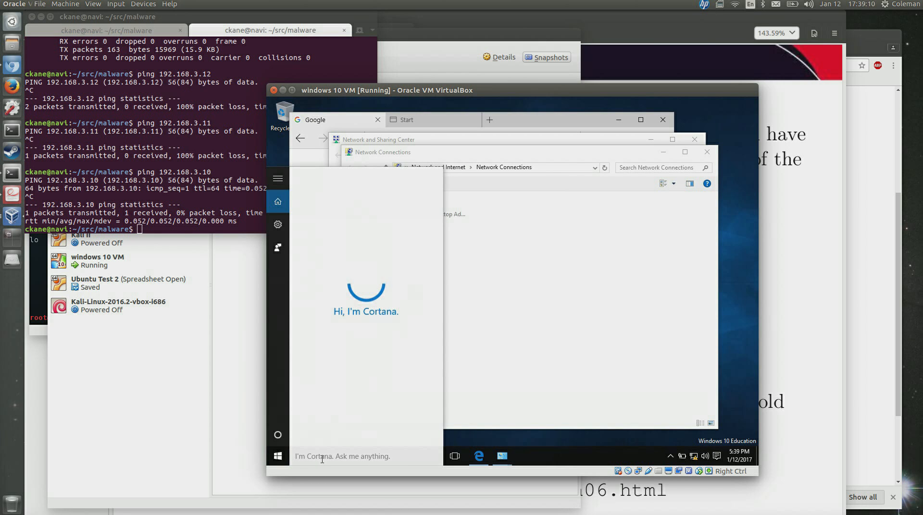
pyautogui.write('com')
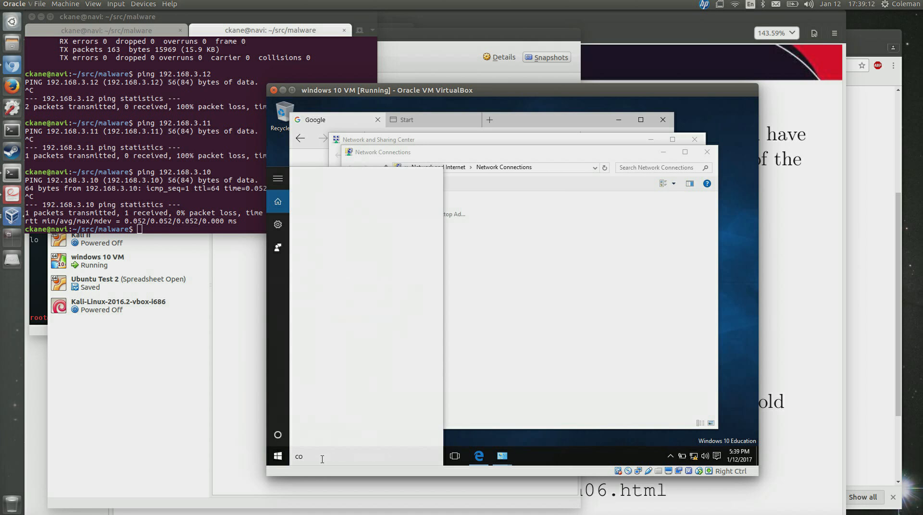
pyautogui.write('.exe')
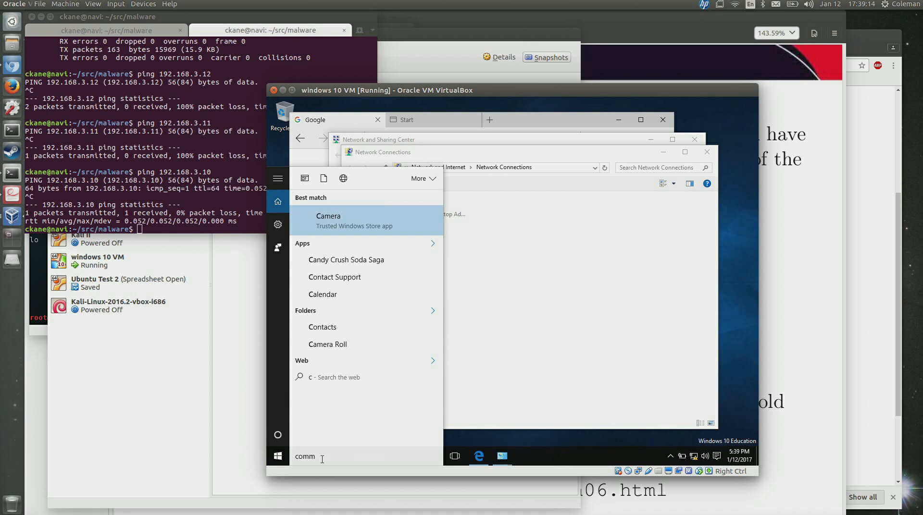
pyautogui.press('Return')
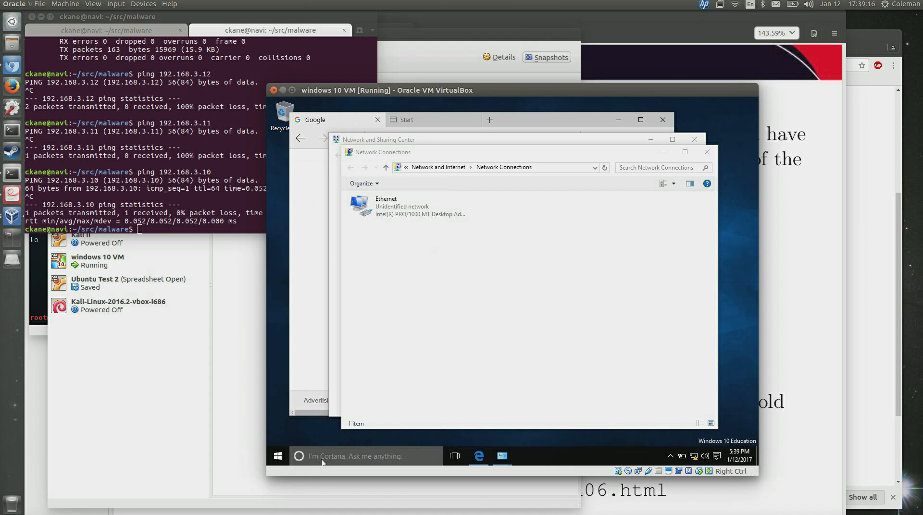
# Ping 192.168.3.12, 192.168.3.11 and 192.168.3.10 from Windows; .12 and .10 reply.
pyautogui.write('ping')
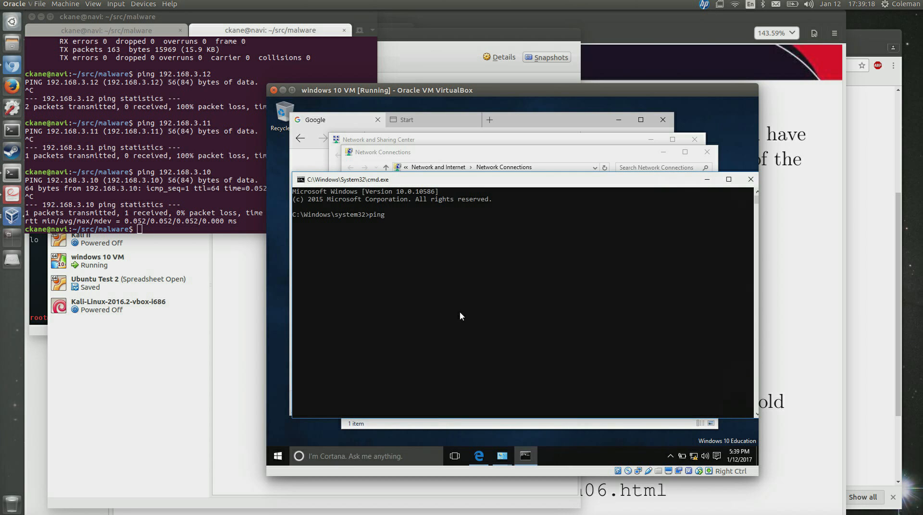
pyautogui.write(' 192.168.3.12')
pyautogui.press('Return')
pyautogui.hotkey('ctrl', 'c')
pyautogui.press('Up')
pyautogui.press('BackSpace')
pyautogui.write('1')
pyautogui.press('Return')
pyautogui.hotkey('ctrl', 'c')
pyautogui.press('Up')
pyautogui.press('BackSpace')
pyautogui.write('0')
pyautogui.press('Return')
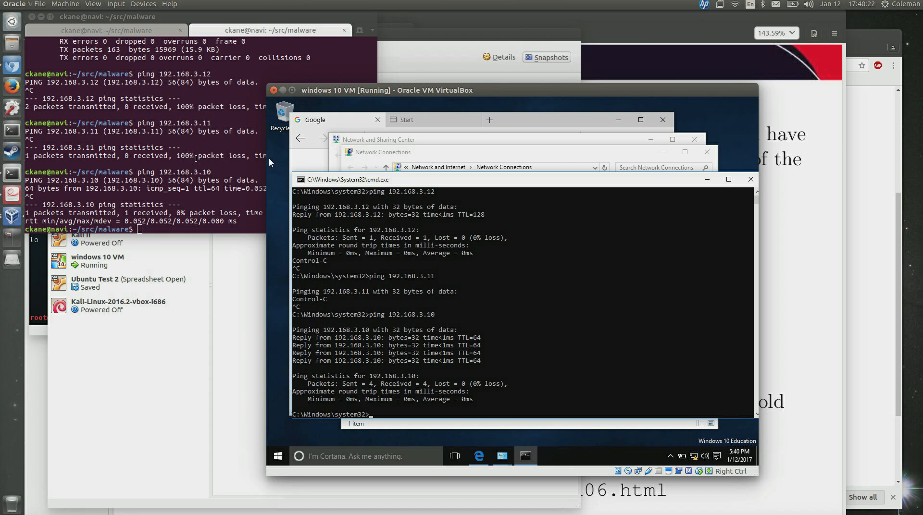
# Attach the Windows 10 VM's network adapter to Internal Network test0.
pyautogui.rightClick(636, 472)
pyautogui.click(639, 475)
pyautogui.click(507, 240)
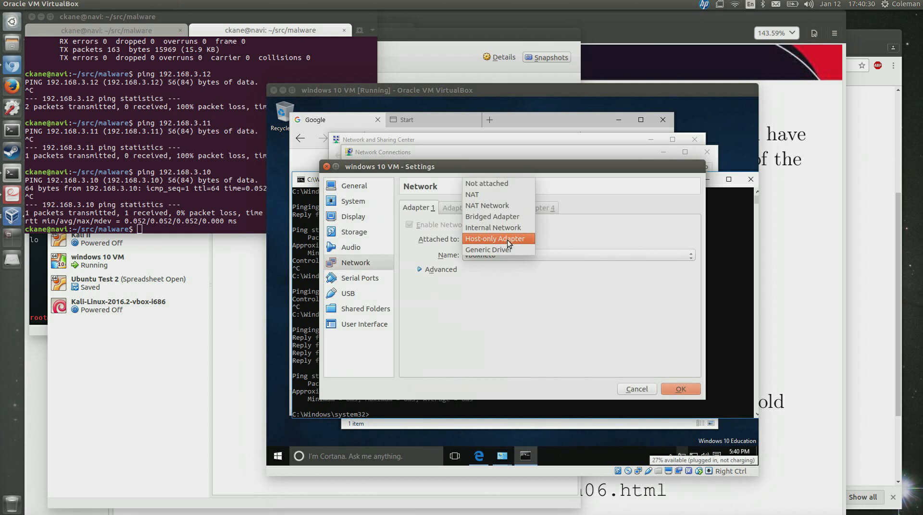
pyautogui.click(498, 228)
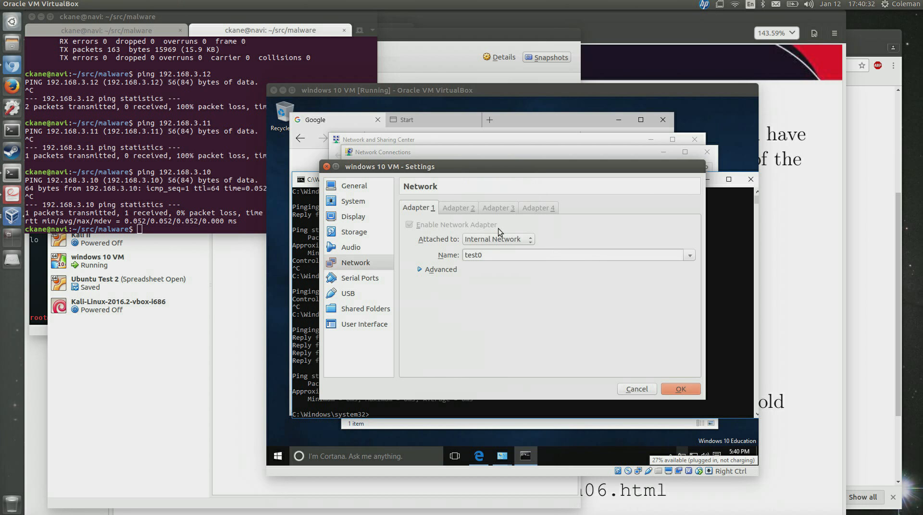
pyautogui.click(673, 386)
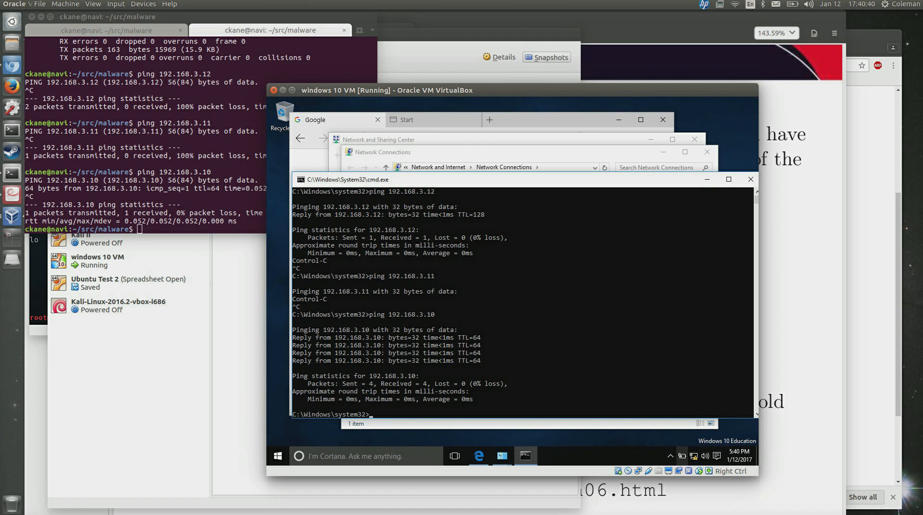
# Ping 192.168.3.11 successfully from cmd, then confirm 192.168.3.10 no longer replies.
pyautogui.click(470, 156)
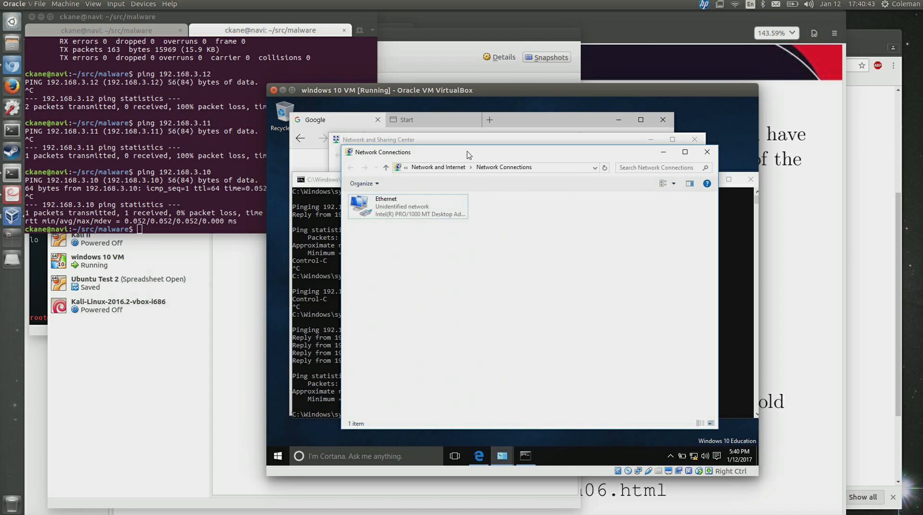
pyautogui.click(329, 183)
pyautogui.press('Up')
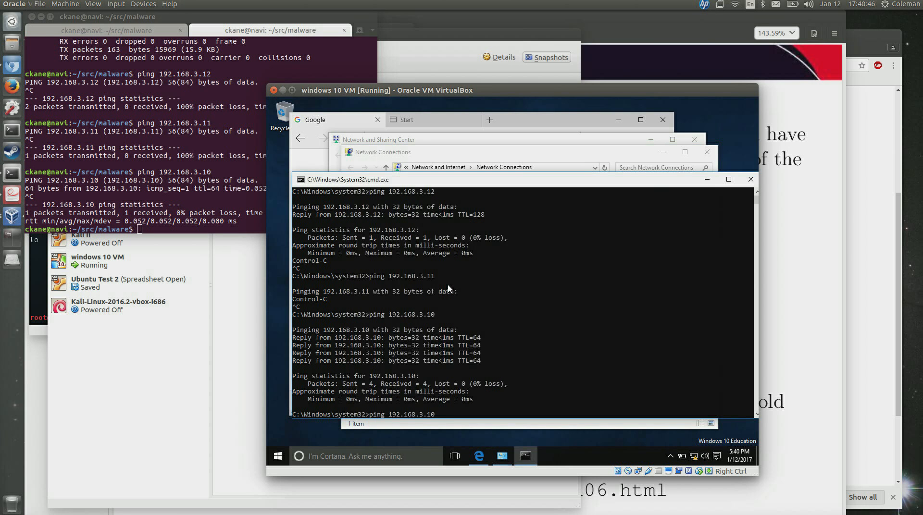
pyautogui.press('Up')
pyautogui.press('Return')
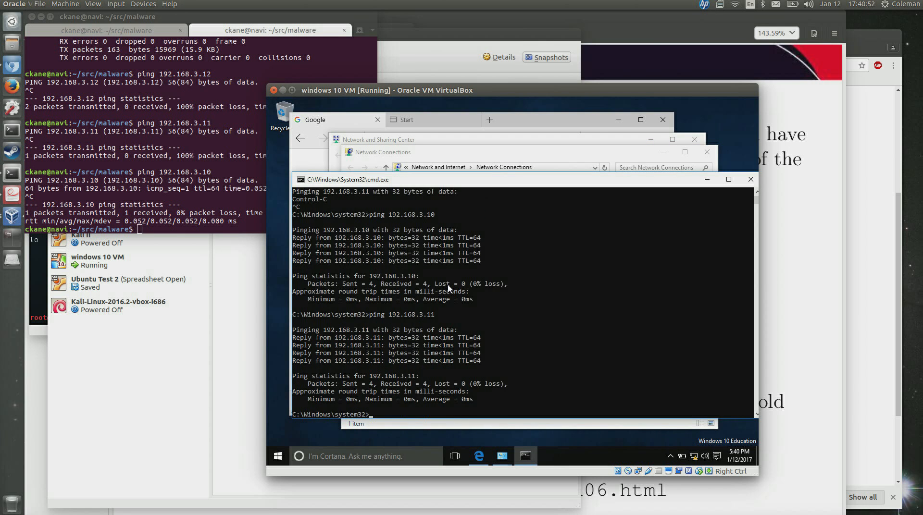
pyautogui.press('Up')
pyautogui.press('Up')
pyautogui.press('Return')
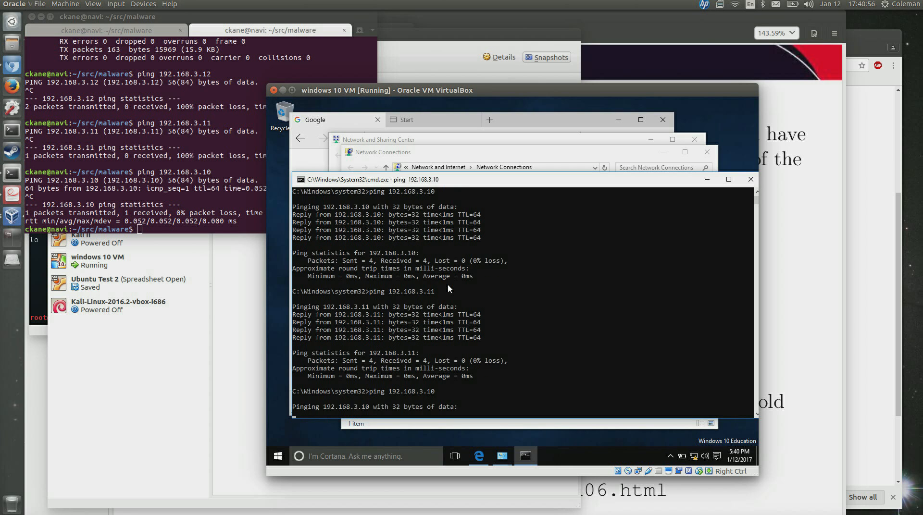
pyautogui.hotkey('ctrl', 'c')
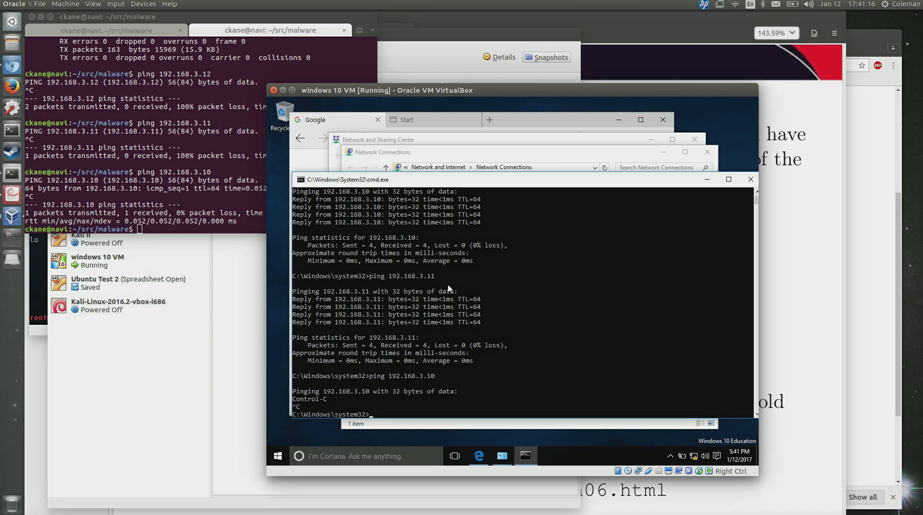
# Attach the Windows 10 VM's adapter to the host-only network vboxnet0.
pyautogui.doubleClick(641, 470)
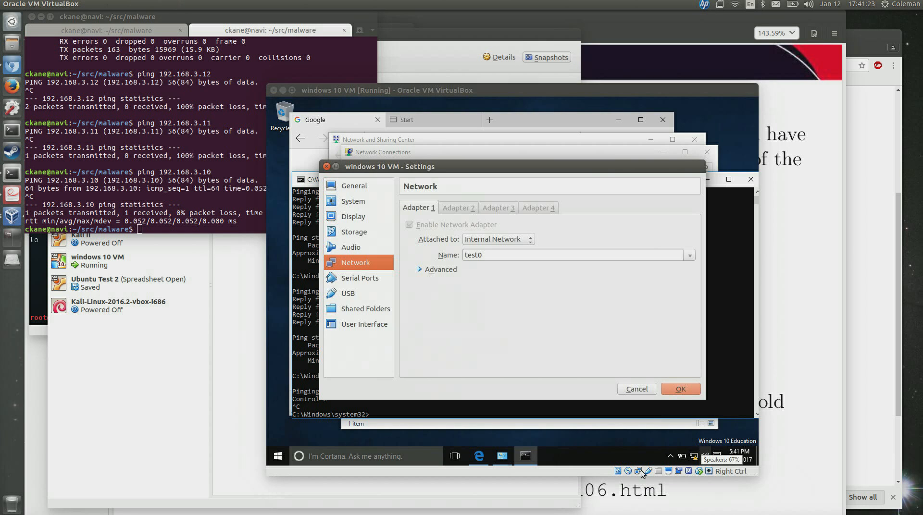
pyautogui.click(494, 244)
pyautogui.click(495, 250)
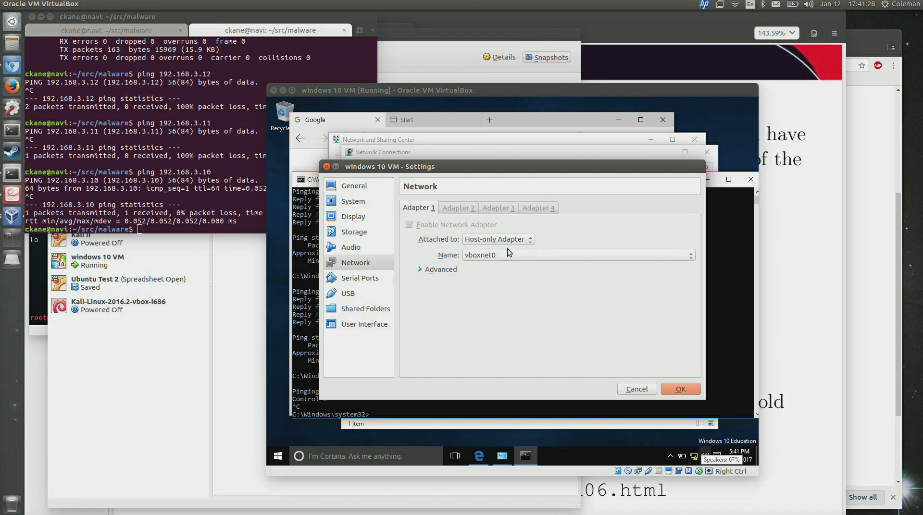
pyautogui.click(667, 390)
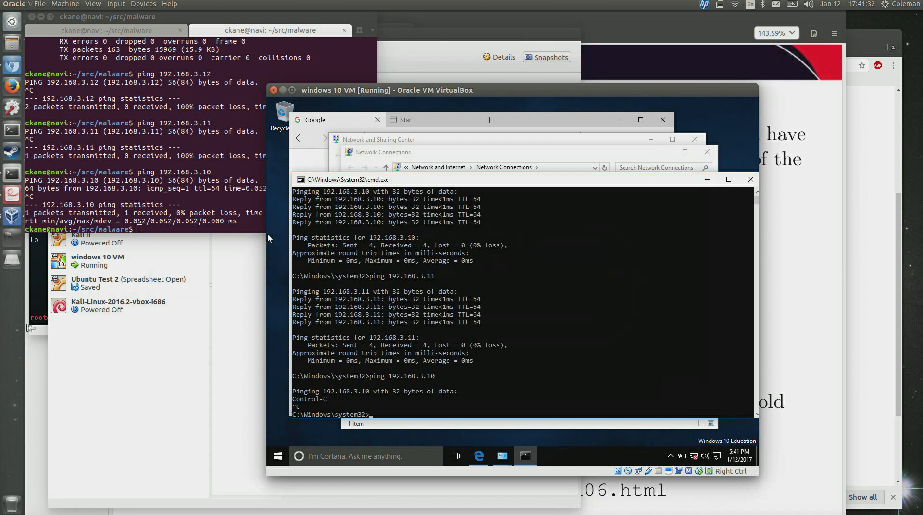
# Attach the Kali VM's Adapter 1 to Host-only Adapter vboxnet0.
pyautogui.click(36, 329)
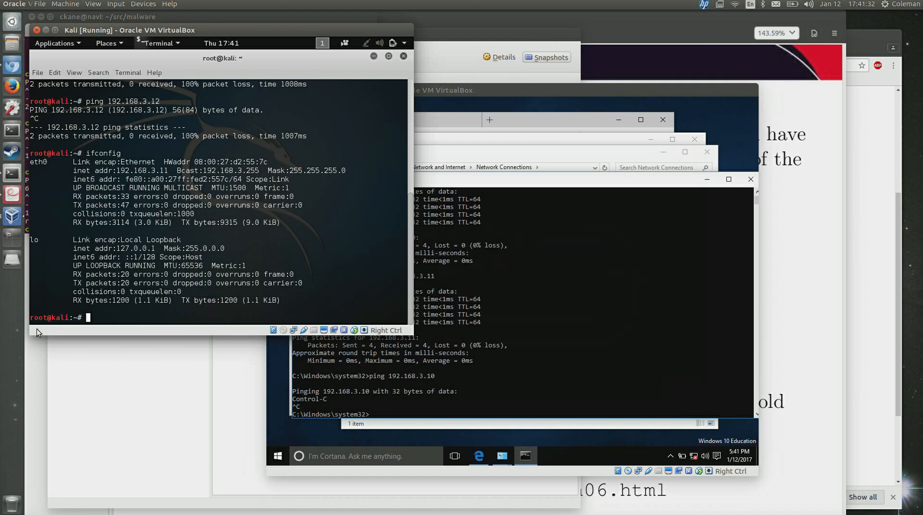
pyautogui.rightClick(293, 331)
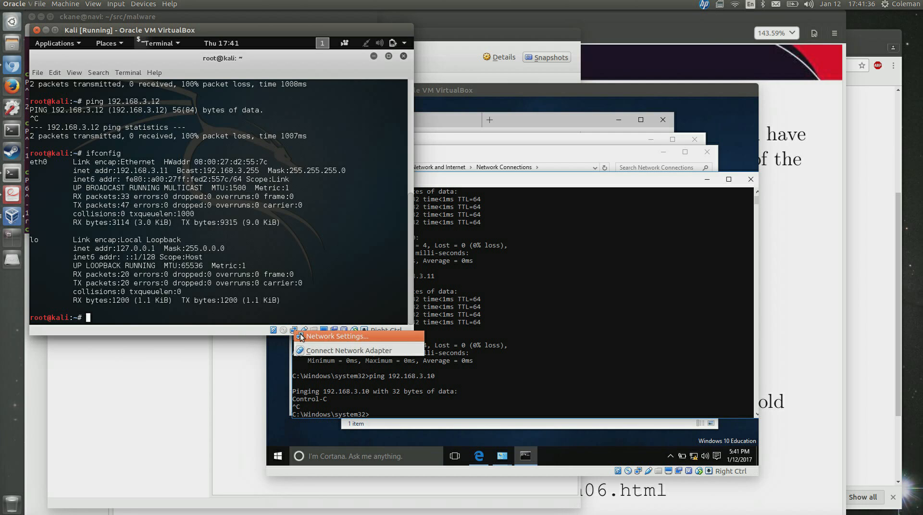
pyautogui.click(300, 334)
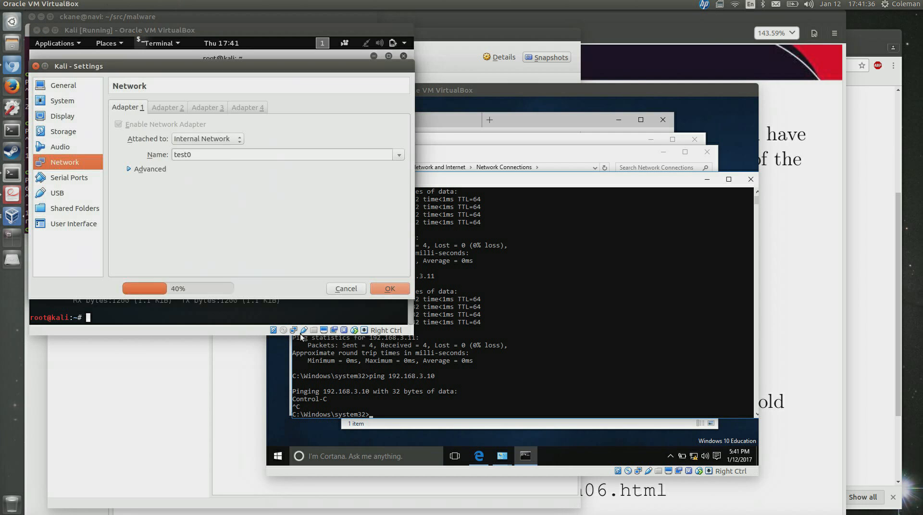
pyautogui.click(232, 139)
pyautogui.click(232, 146)
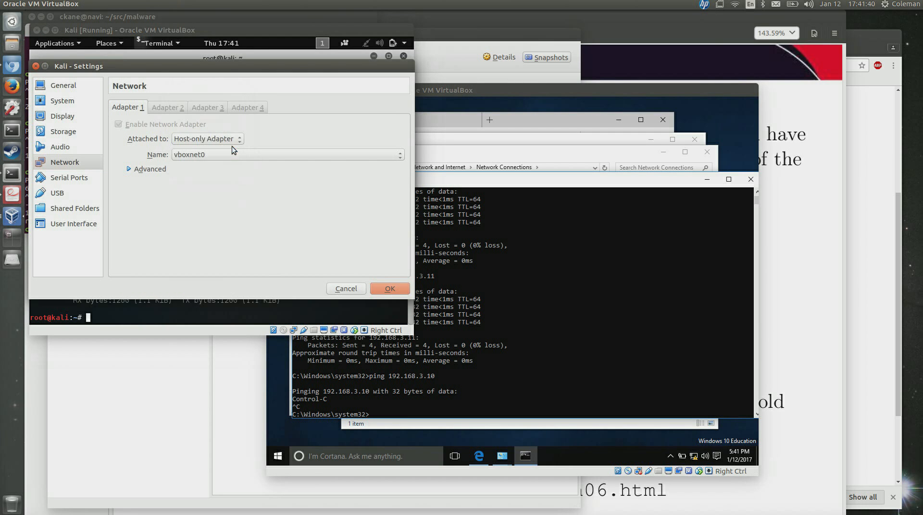
pyautogui.click(391, 288)
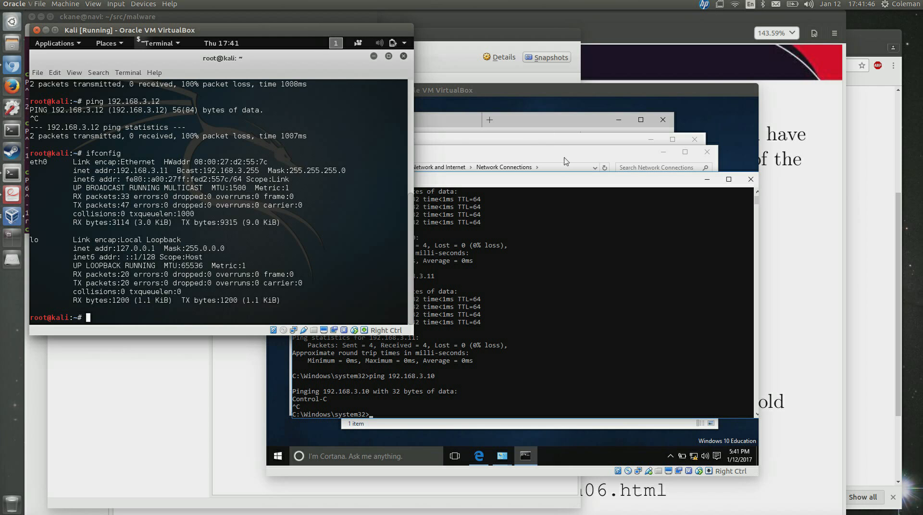
pyautogui.click(564, 185)
# Ping 192.168.3.10 twice and 192.168.3.11 from Windows cmd, getting no replies.
pyautogui.press('Up')
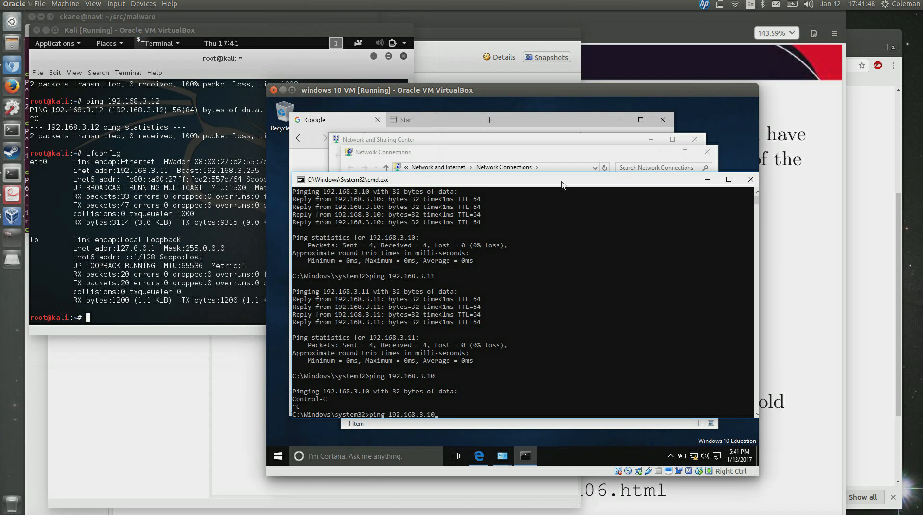
pyautogui.press('Return')
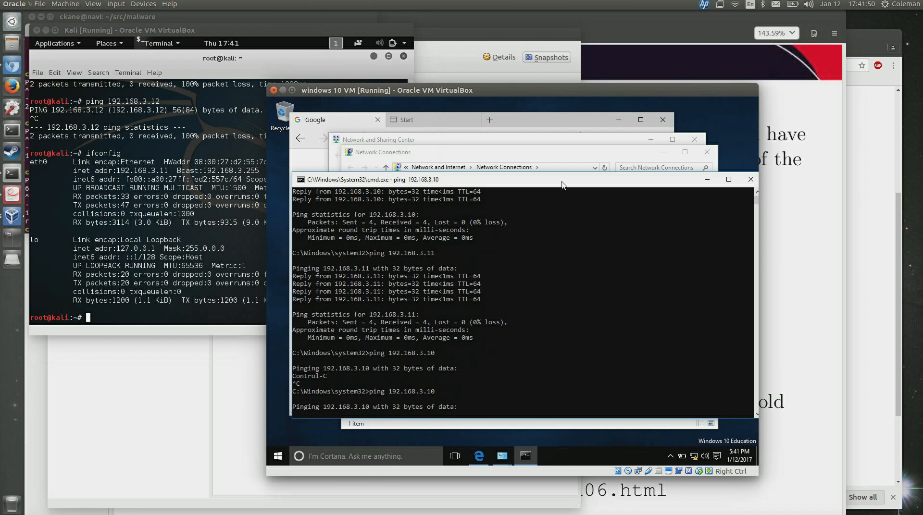
pyautogui.hotkey('ctrl', 'c')
pyautogui.press('Up')
pyautogui.press('Return')
pyautogui.hotkey('ctrl', 'c')
pyautogui.press('Up')
pyautogui.press('BackSpace')
pyautogui.write('192.168.3.1')
pyautogui.press('Return')
pyautogui.hotkey('ctrl', 'c')
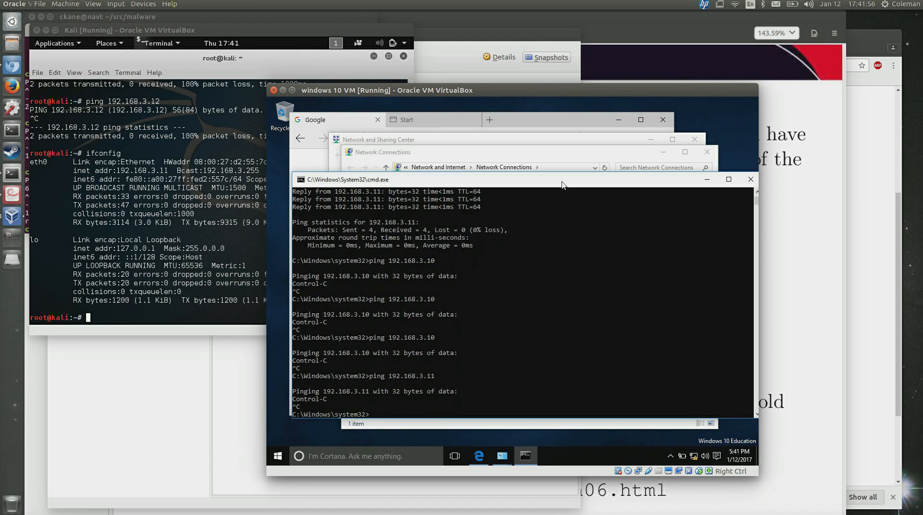
# Check the Ethernet adapter's IPv4 address settings and close them unchanged.
pyautogui.click(515, 156)
pyautogui.click(414, 200)
pyautogui.rightClick(413, 201)
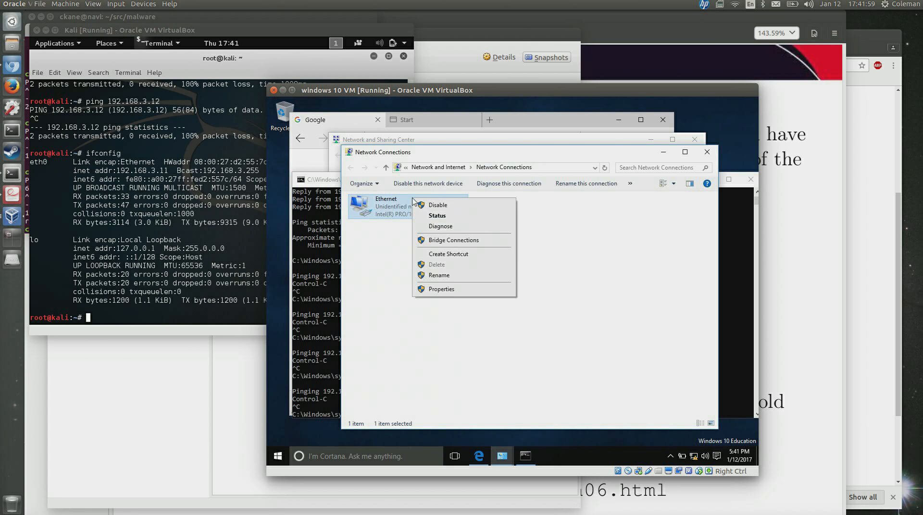
pyautogui.click(442, 290)
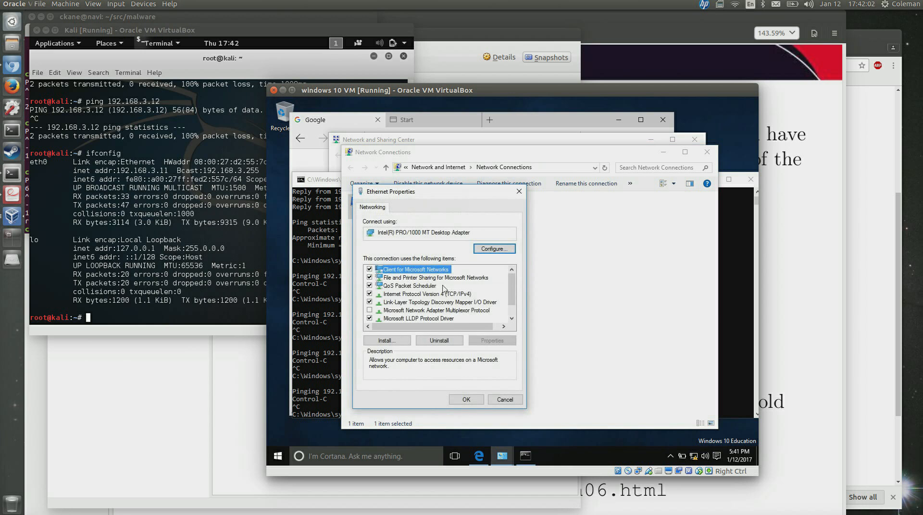
pyautogui.click(405, 294)
pyautogui.doubleClick(404, 294)
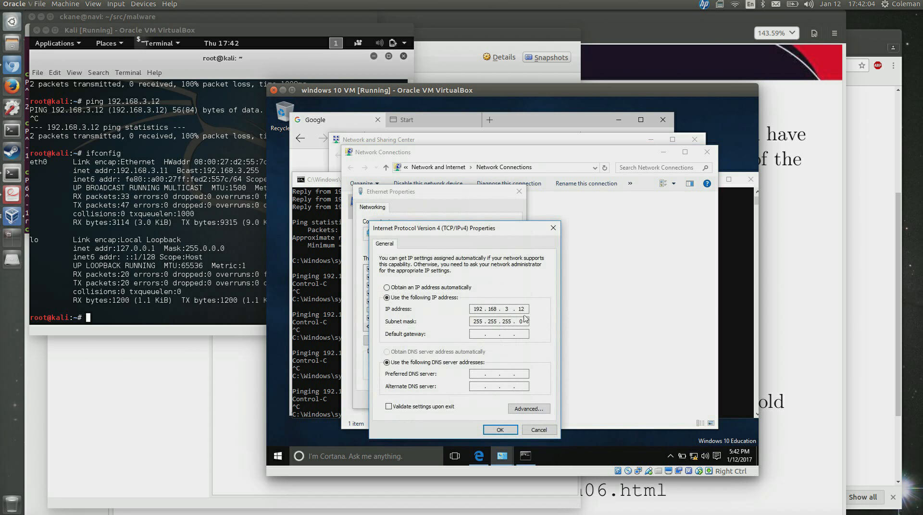
pyautogui.click(538, 431)
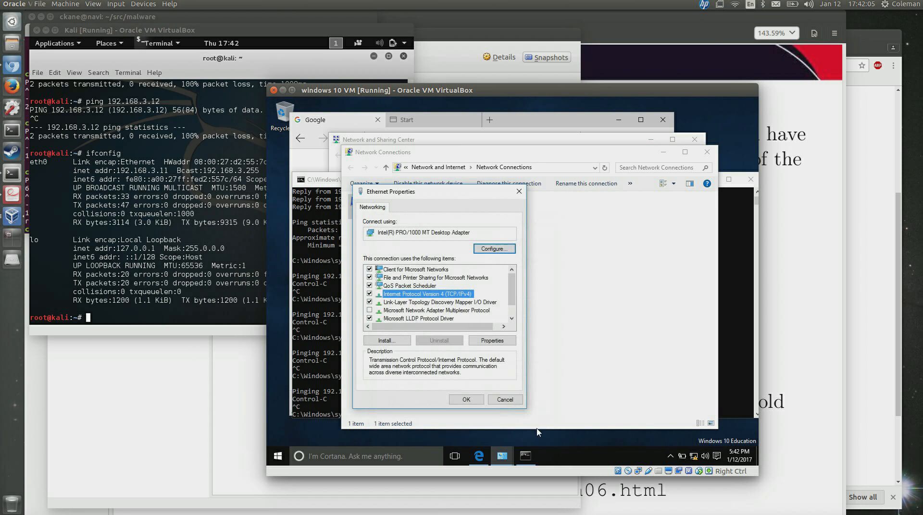
pyautogui.click(503, 405)
# Ping 192.168.3.12 successfully, then see 192.168.3.11 still unanswered.
pyautogui.click(324, 377)
pyautogui.press('Up')
pyautogui.press('BackSpace')
pyautogui.write('2')
pyautogui.press('Return')
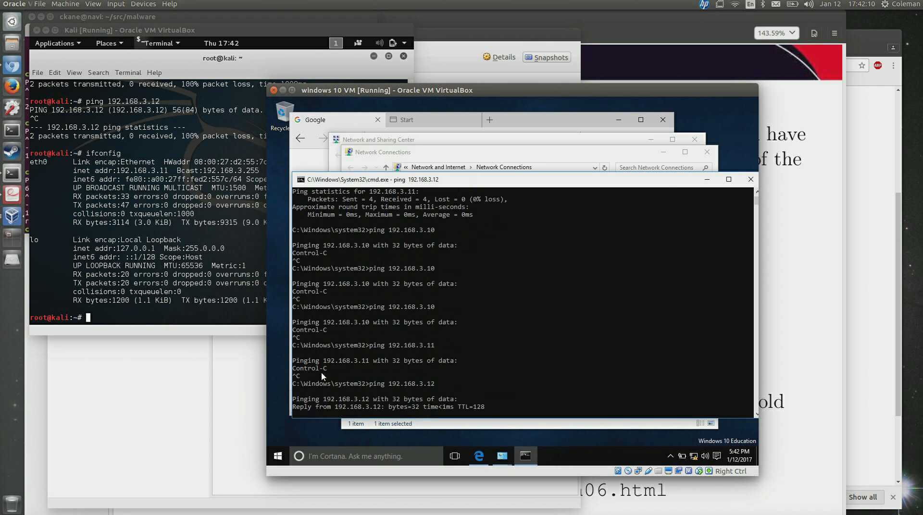
pyautogui.hotkey('ctrl', 'c')
pyautogui.press('Up')
pyautogui.press('BackSpace')
pyautogui.write('1')
pyautogui.press('Return')
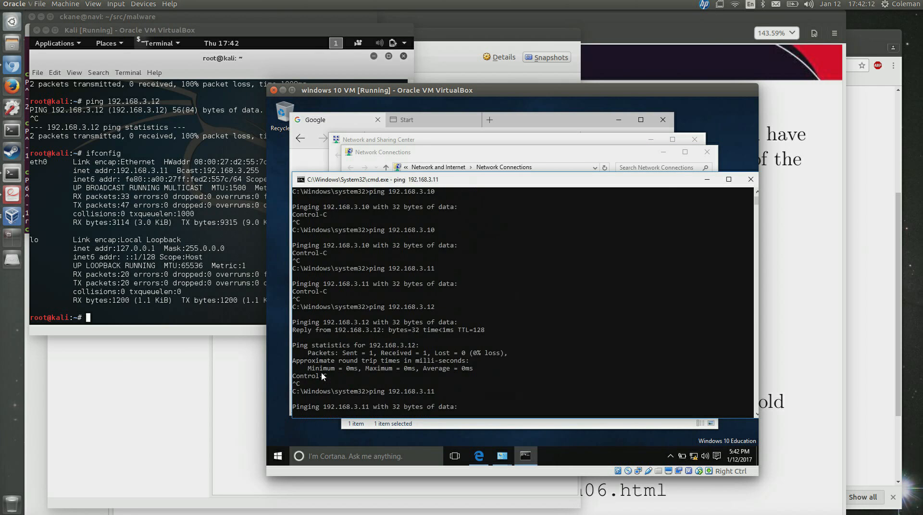
pyautogui.hotkey('ctrl', 'c')
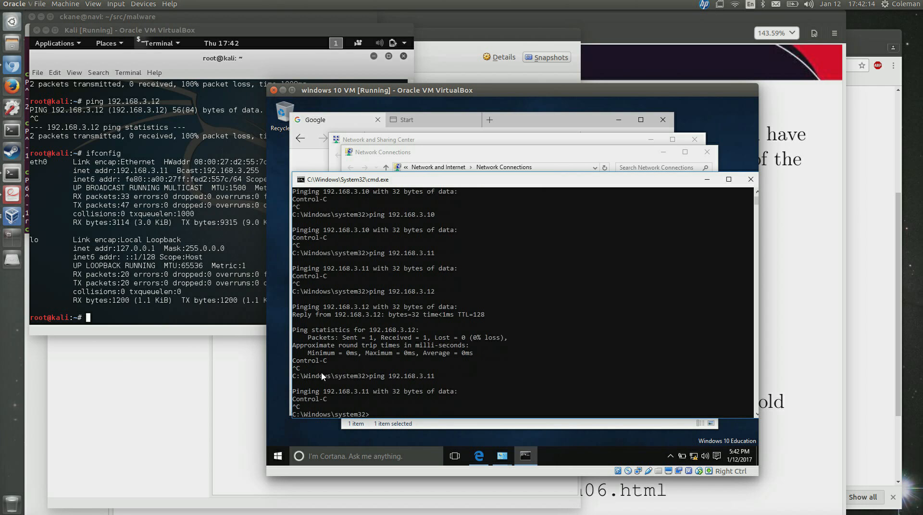
pyautogui.click(145, 172)
# In Kali, check ifconfig and set eth0 to static 192.168.3.11 netmask 255.255.255.0.
pyautogui.write('ifconfig')
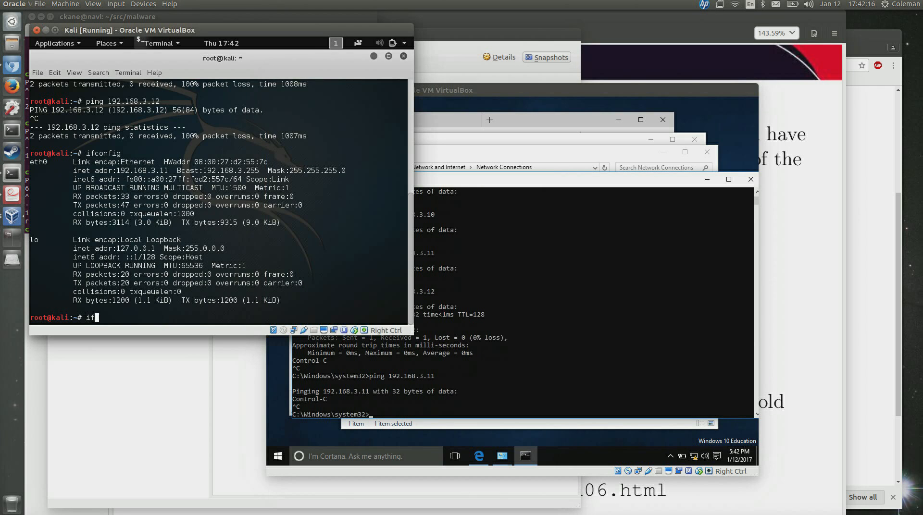
pyautogui.press('Return')
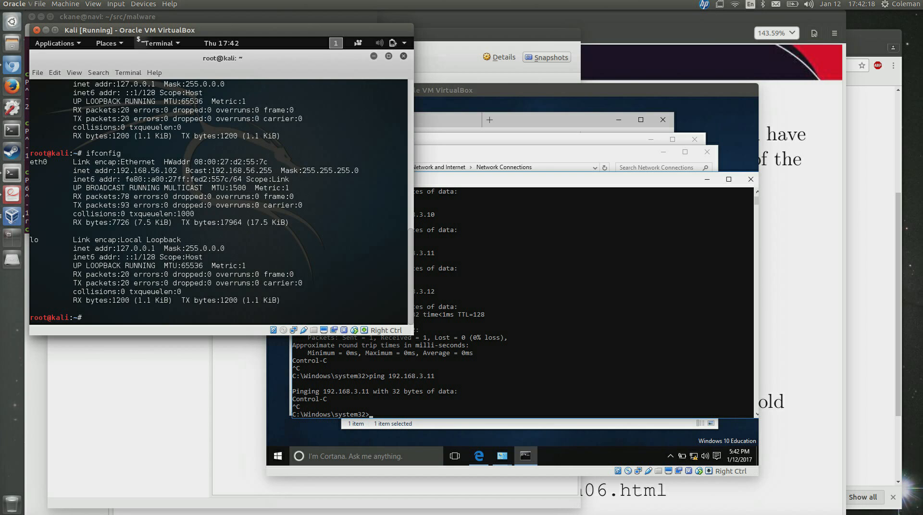
pyautogui.doubleClick(166, 172)
pyautogui.press('Up')
pyautogui.press('Up')
pyautogui.press('Up')
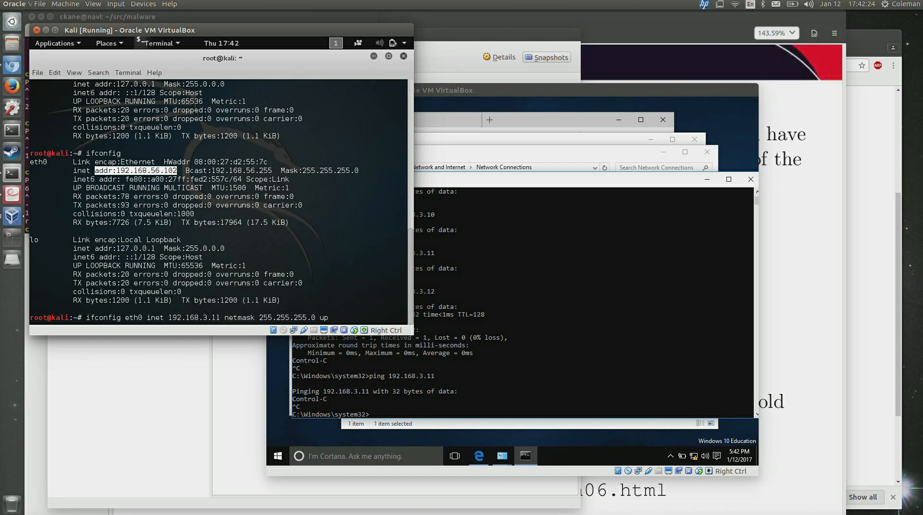
pyautogui.press('Return')
# From the Windows 10 VM, ping 192.168.3.11 and get replies.
pyautogui.click(455, 92)
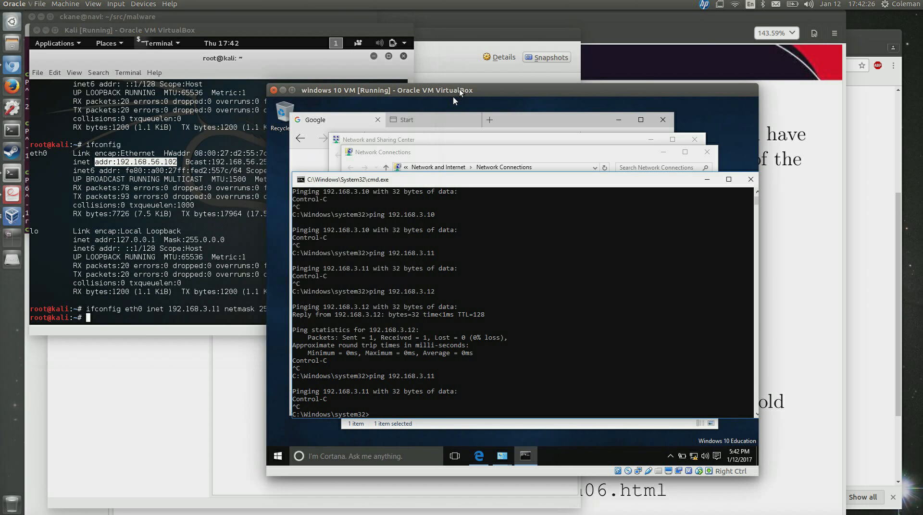
pyautogui.write('ping 192.168.3.11')
pyautogui.press('Return')
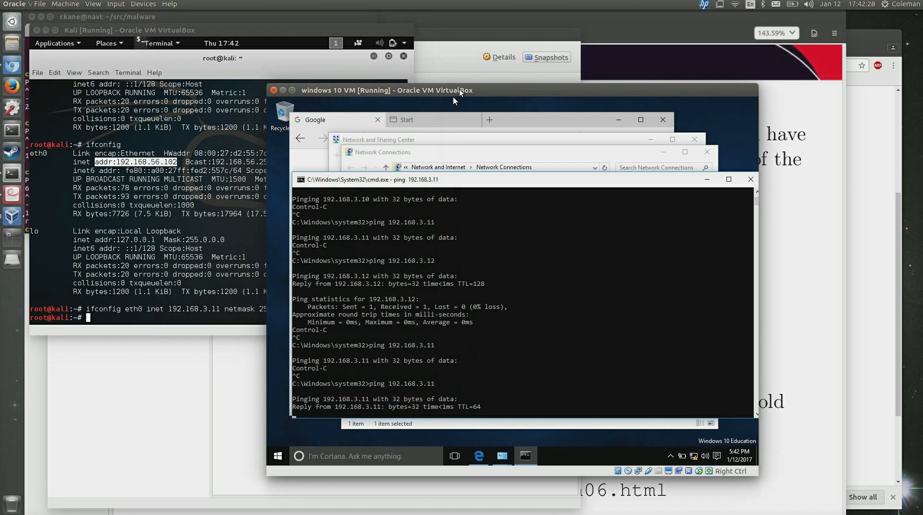
pyautogui.hotkey('ctrl', 'c')
# Show the host's vboxnet0 interface settings in the host terminal.
pyautogui.click(14, 175)
pyautogui.write('ping 192.168.3.10')
pyautogui.press('Up')
pyautogui.press('Return')
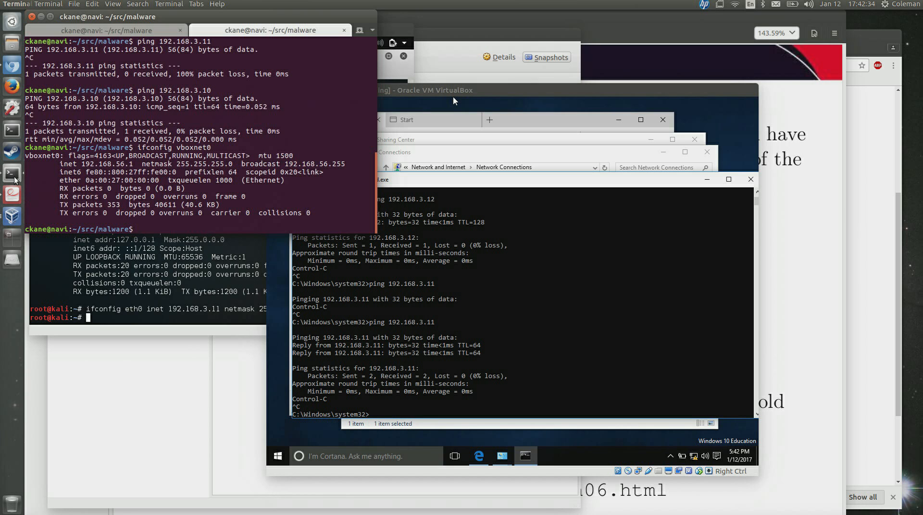
# Note vboxnet0 reverted to 192.168.56.1 and ping 192.168.3.10 without reply.
pyautogui.rightClick(105, 164)
pyautogui.press('Escape')
pyautogui.doubleClick(105, 163)
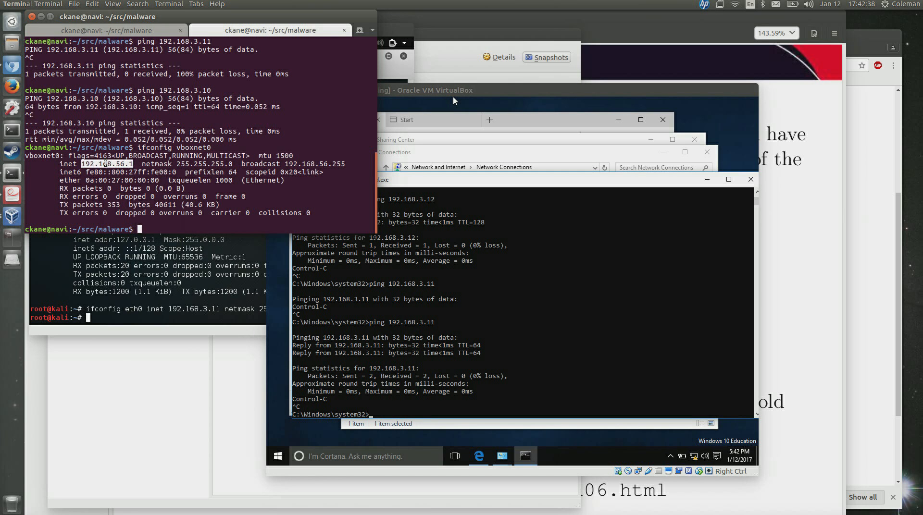
pyautogui.press('Up')
pyautogui.press('Up')
pyautogui.press('Up')
pyautogui.press('Down')
pyautogui.press('Return')
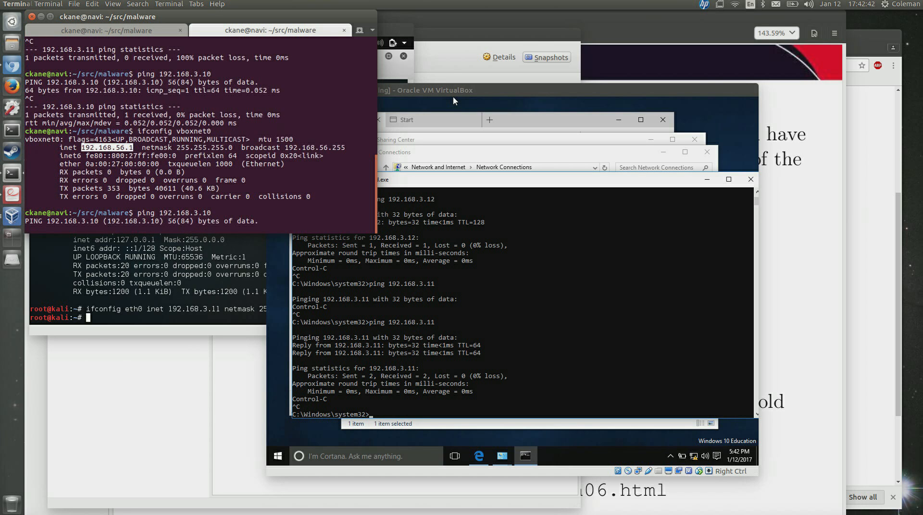
pyautogui.hotkey('ctrl', 'c')
# Reassign vboxnet0 192.168.3.10 netmask 255.255.255.0 with sudo ifconfig.
pyautogui.press('Up')
pyautogui.press('Up')
pyautogui.press('Up')
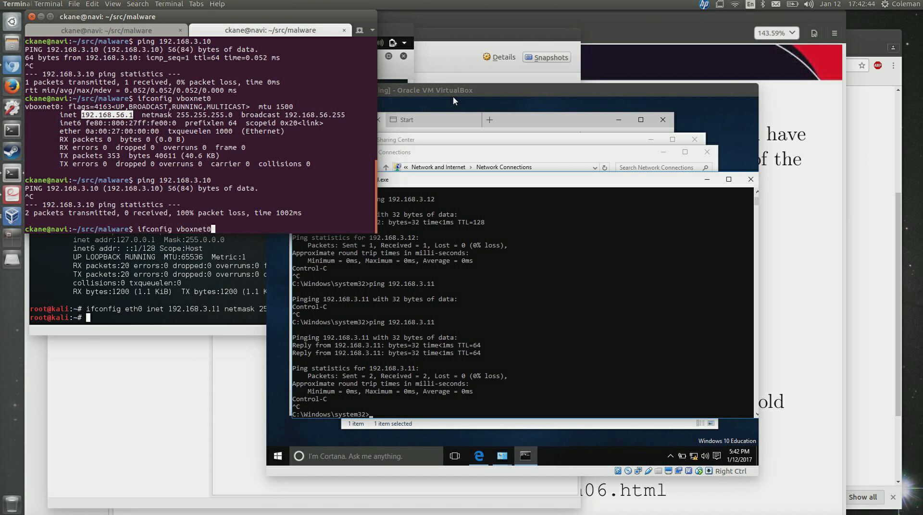
pyautogui.press('Return')
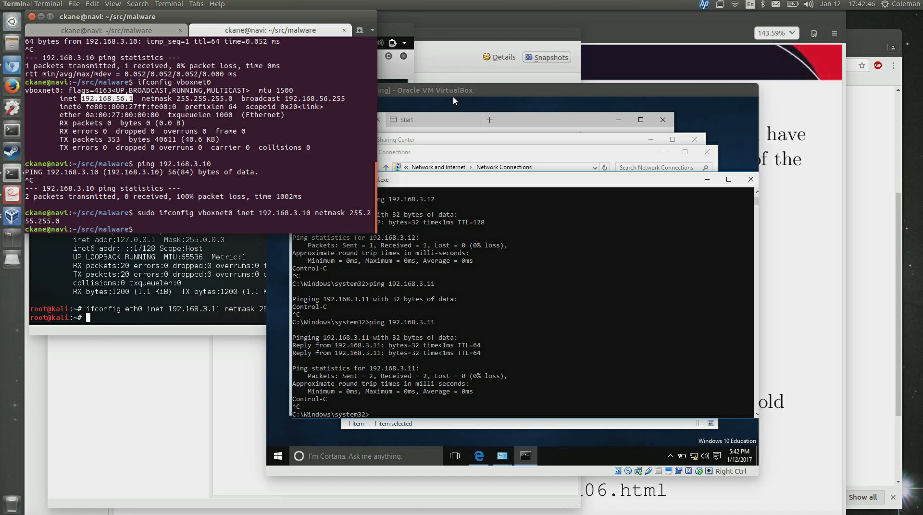
pyautogui.click(530, 87)
# From Windows cmd, ping 192.168.3.11, 192.168.3.10 and 192.168.3.12 successfully.
pyautogui.press('Up')
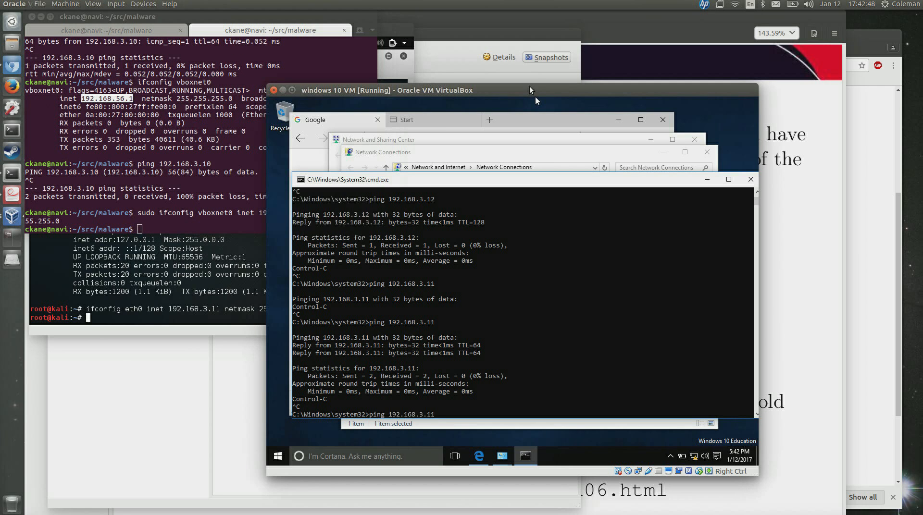
pyautogui.press('Return')
pyautogui.hotkey('ctrl', 'c')
pyautogui.press('Up')
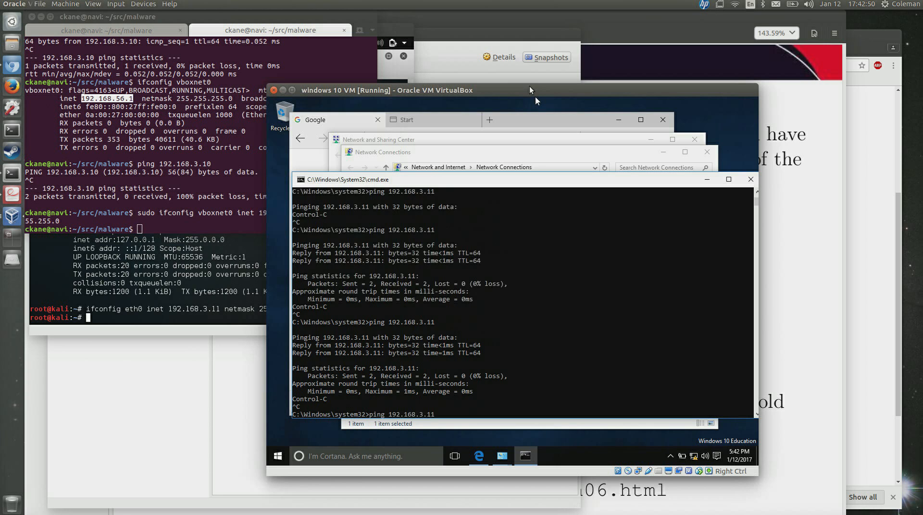
pyautogui.press('Return')
pyautogui.hotkey('ctrl', 'c')
pyautogui.press('Up')
pyautogui.press('BackSpace')
pyautogui.write('2')
pyautogui.press('Return')
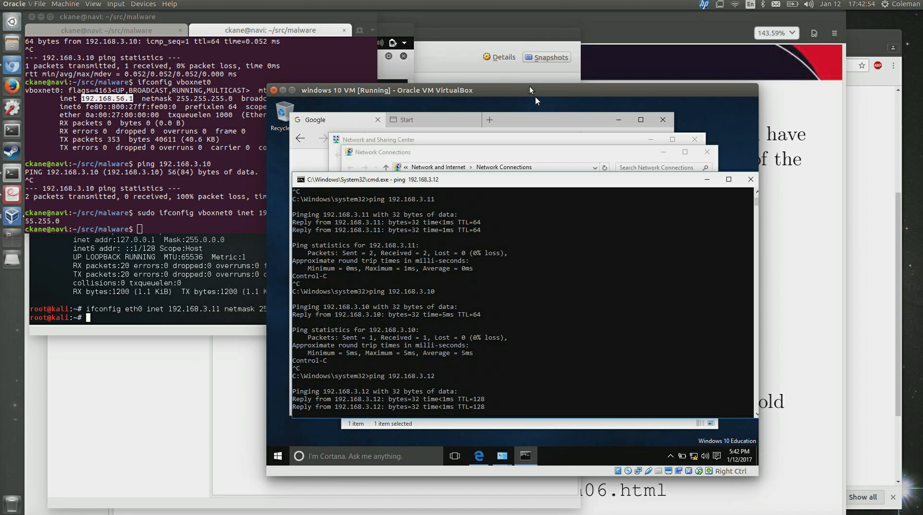
pyautogui.hotkey('ctrl', 'c')
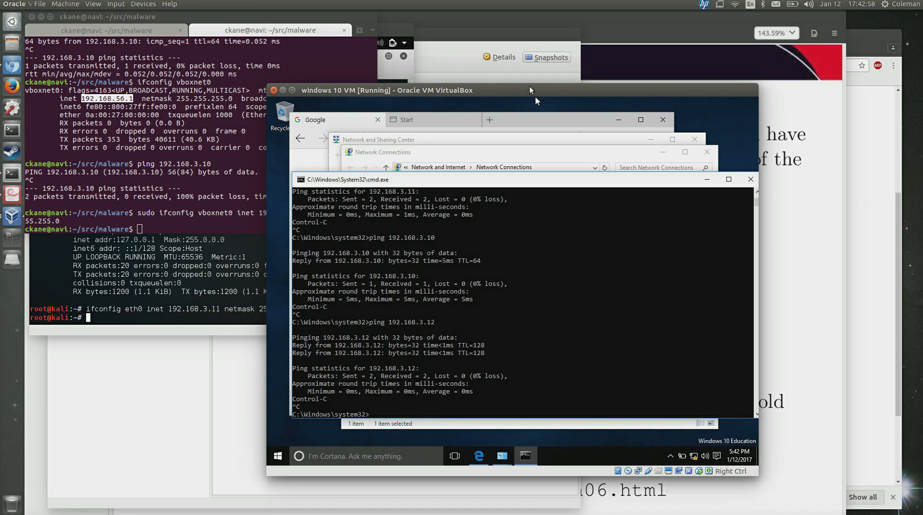
# In Kali, run 'ps aux | grep dhc' to list DHCP client processes.
pyautogui.click(168, 331)
pyautogui.write('ps aux | grep dhc')
pyautogui.press('Return')
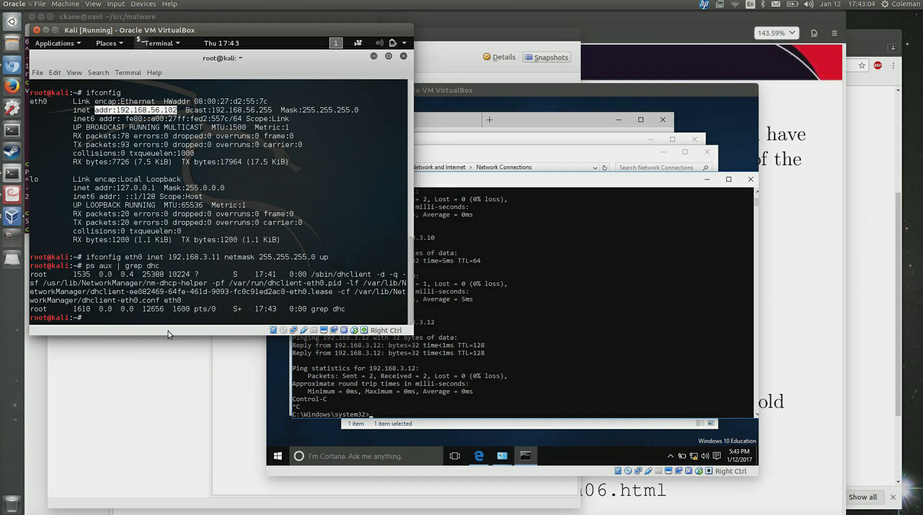
pyautogui.doubleClick(114, 282)
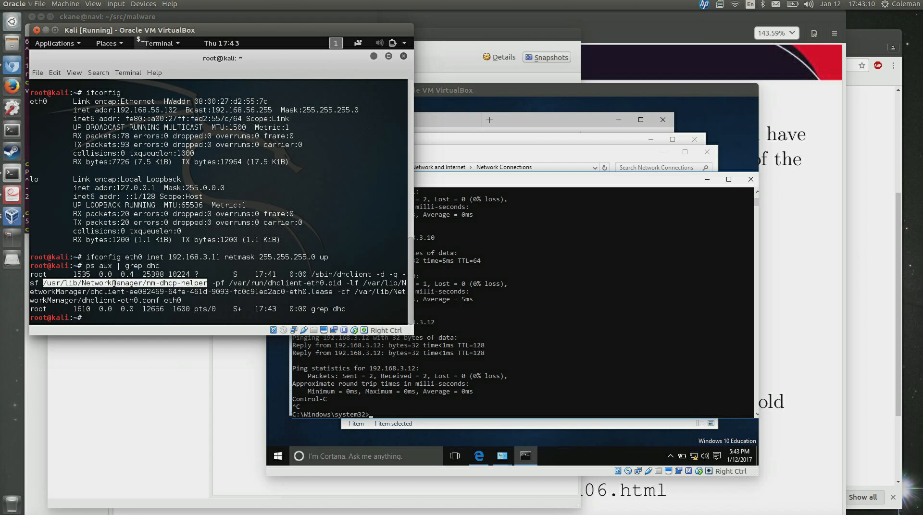
pyautogui.doubleClick(344, 274)
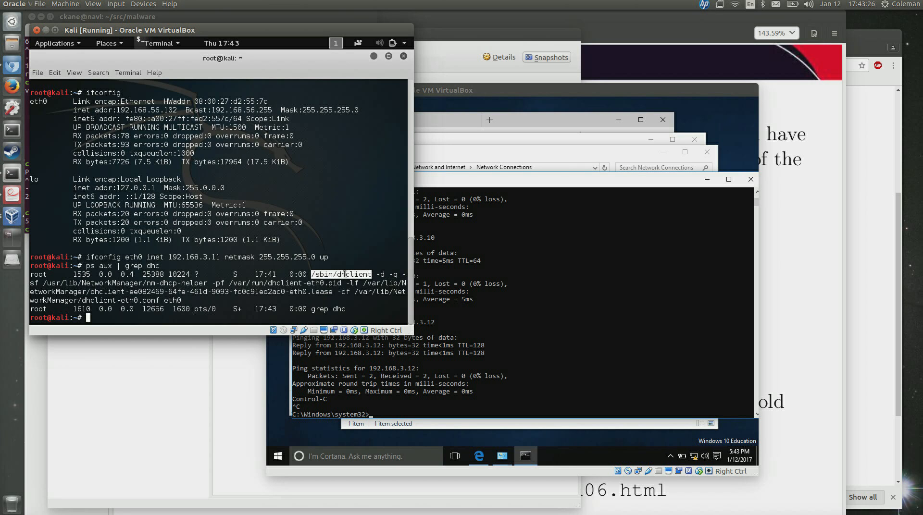
# From VirtualBox Manager, view the Network Operations Manager, close it, and open File > Preferences.
pyautogui.click(13, 227)
pyautogui.click(596, 146)
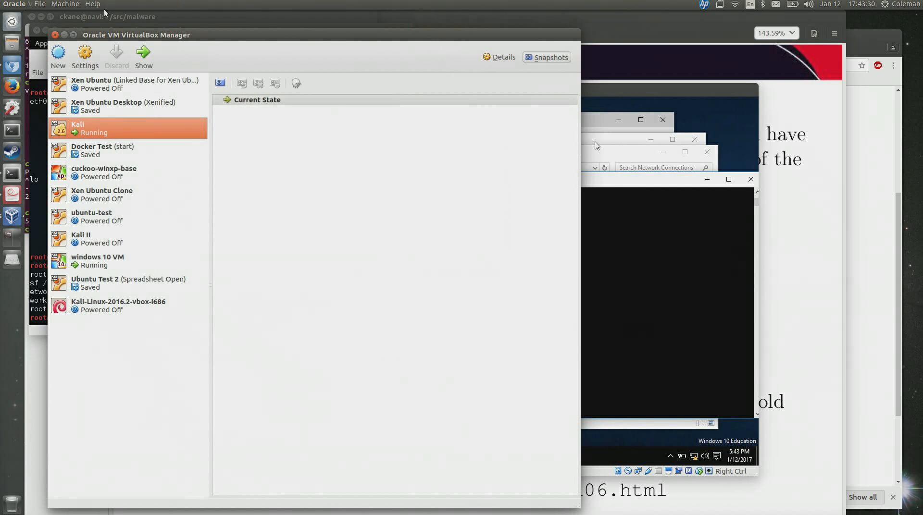
pyautogui.click(44, 6)
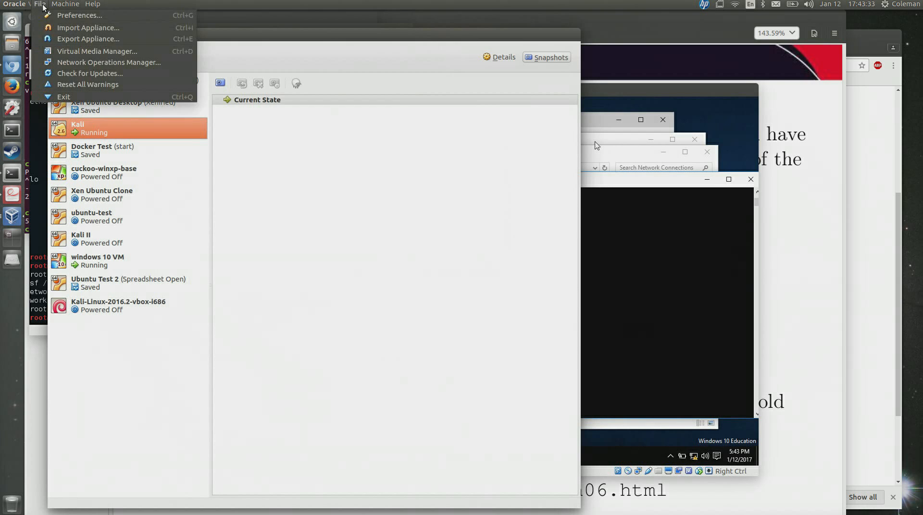
pyautogui.click(78, 60)
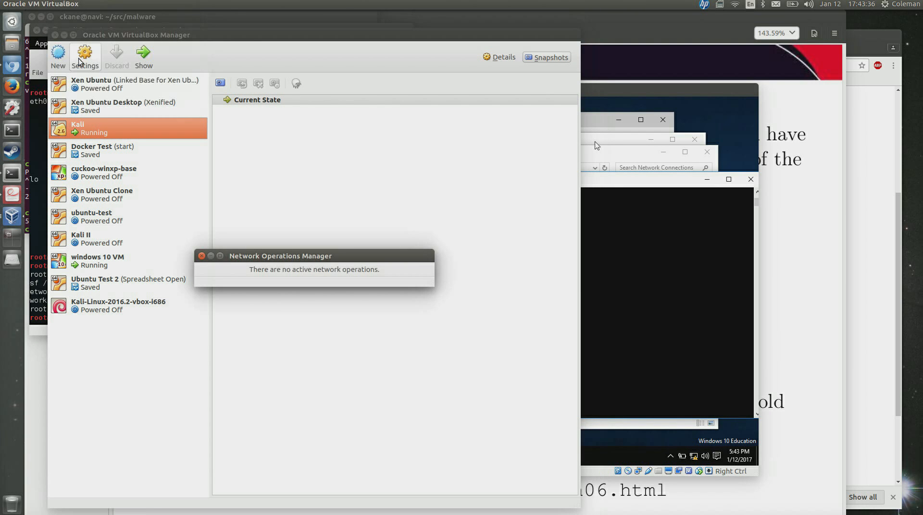
pyautogui.click(202, 256)
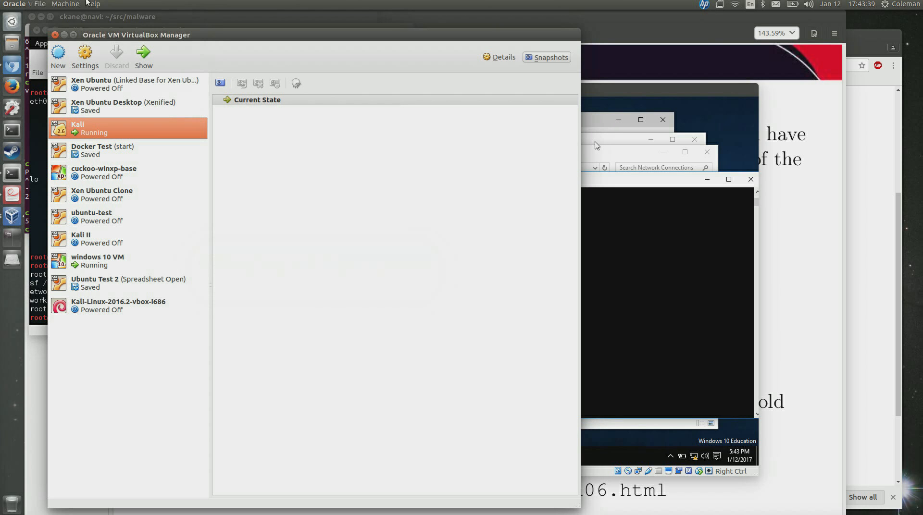
pyautogui.click(58, 5)
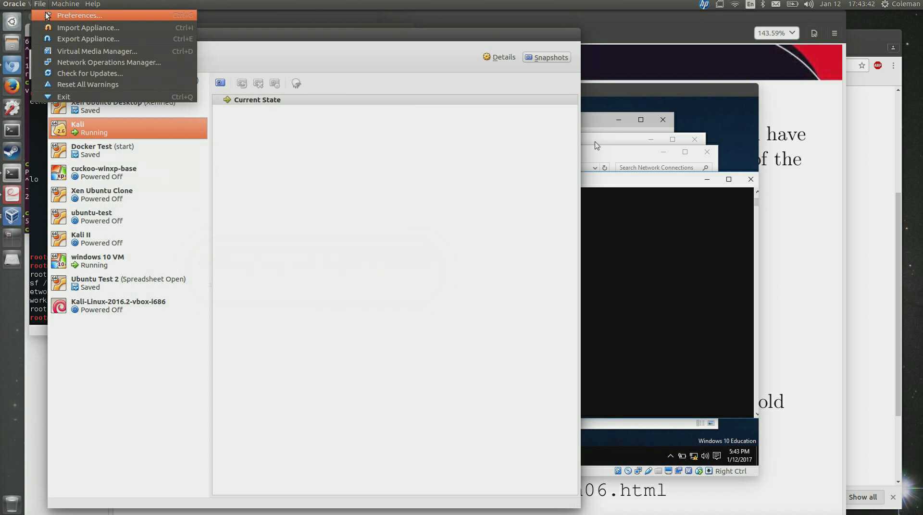
pyautogui.click(47, 16)
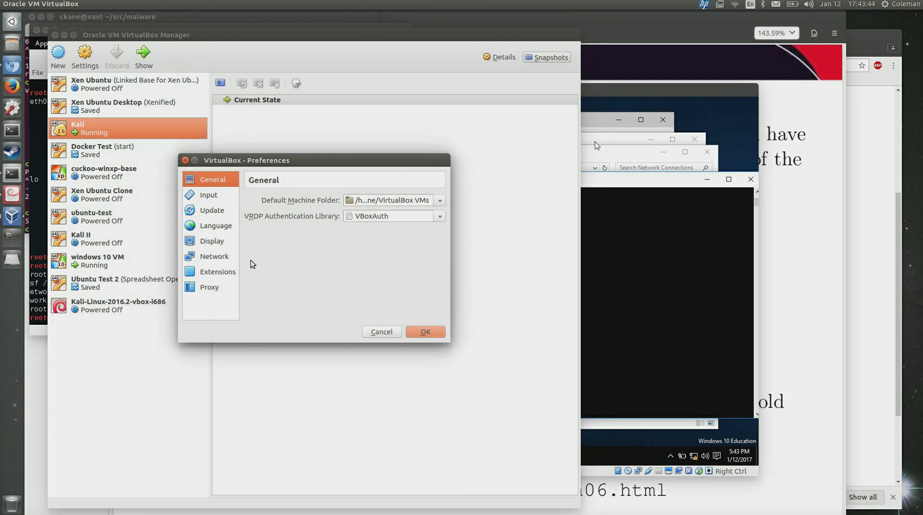
# Inspect vboxnet0's adapter address 192.168.3.10 and DHCP server tab, then cancel Preferences.
pyautogui.click(212, 256)
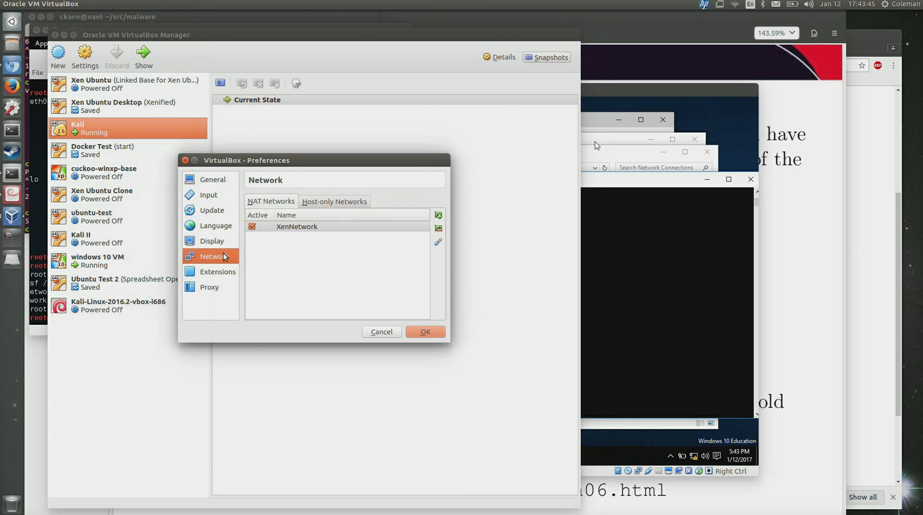
pyautogui.click(316, 203)
pyautogui.click(309, 215)
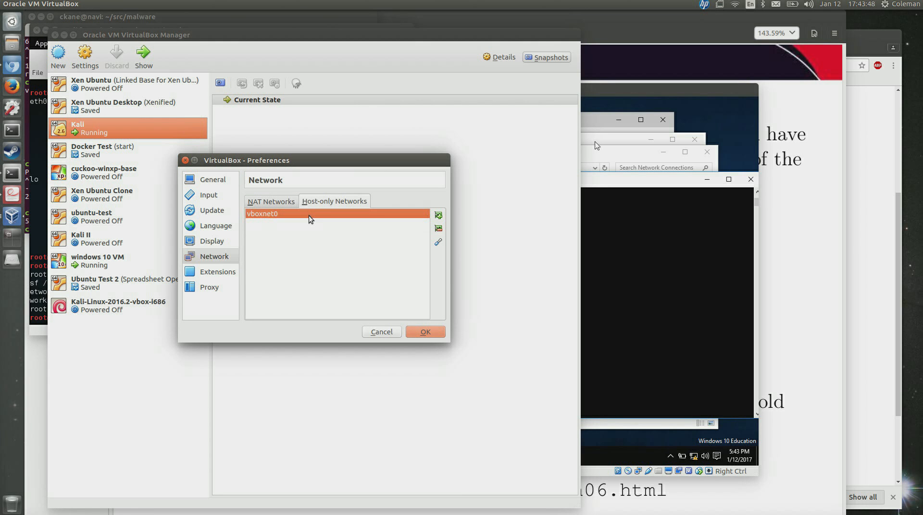
pyautogui.click(439, 243)
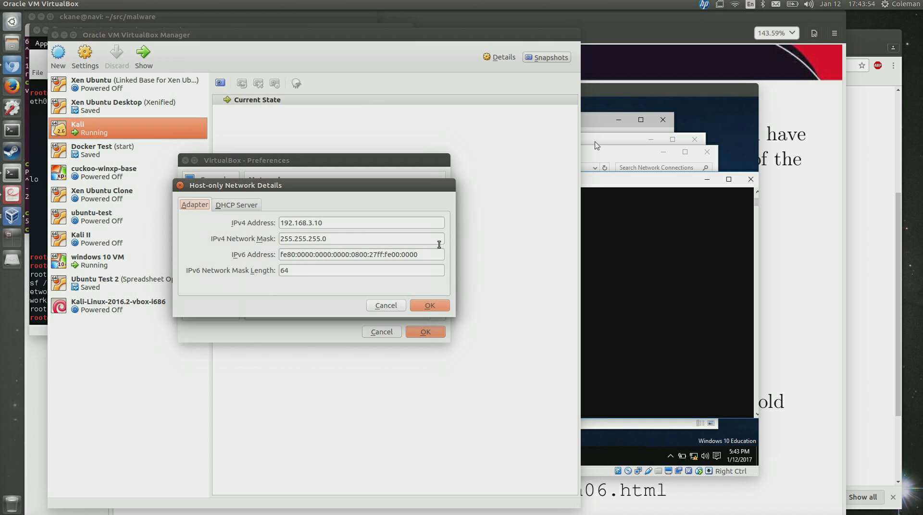
pyautogui.click(240, 206)
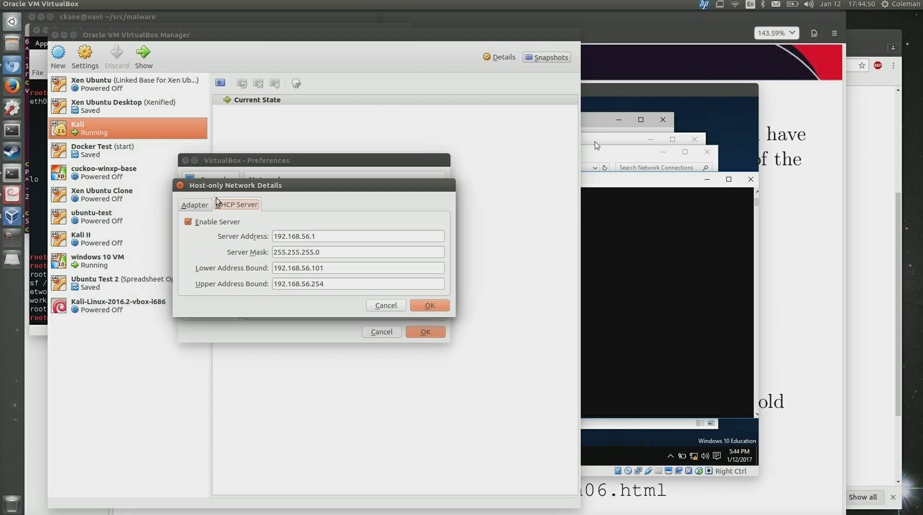
pyautogui.click(179, 185)
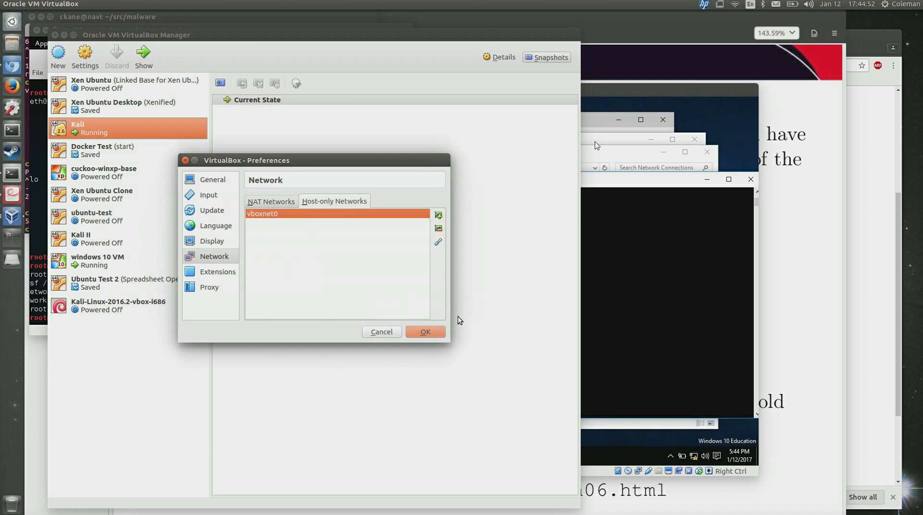
pyautogui.click(392, 331)
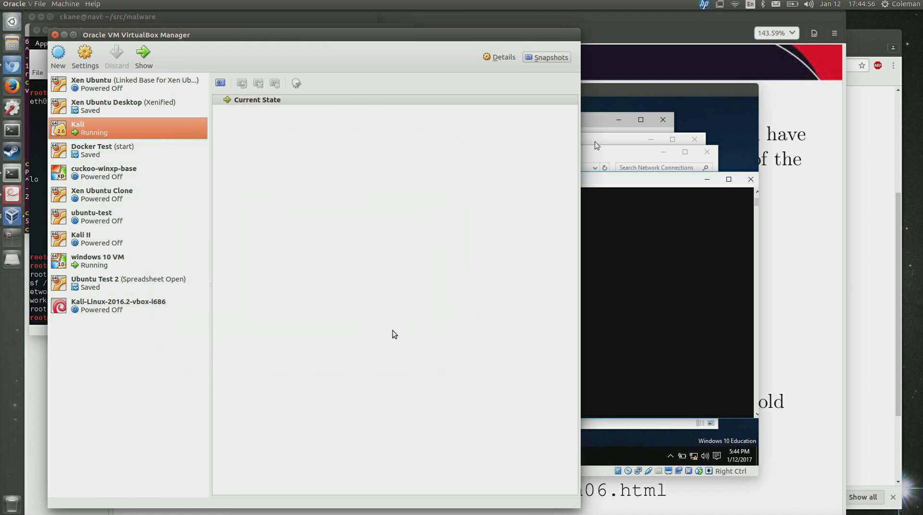
# Show slide 13 'Virtual Networking' of lecture-w01-2.pdf in full-screen presentation mode.
pyautogui.click(850, 282)
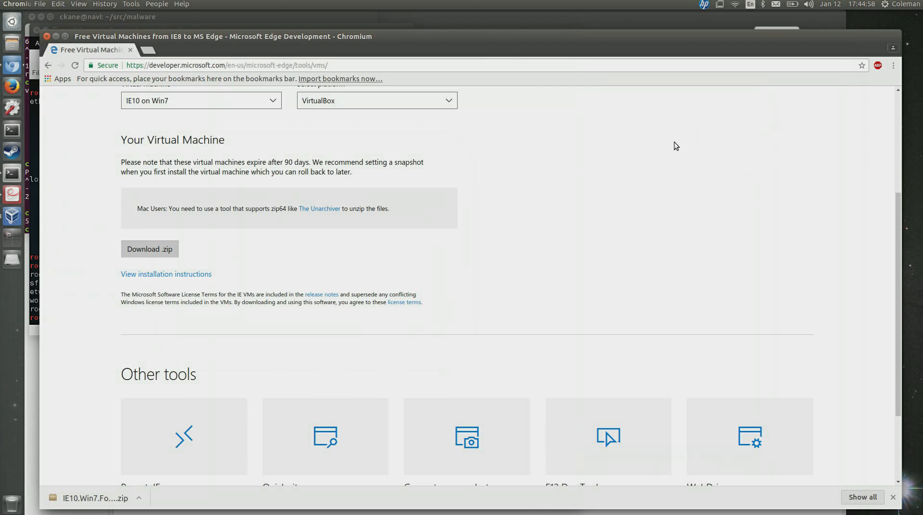
pyautogui.hotkey('alt', 'Tab')
pyautogui.hotkey('alt', 'Tab')
pyautogui.hotkey('alt', 'Tab')
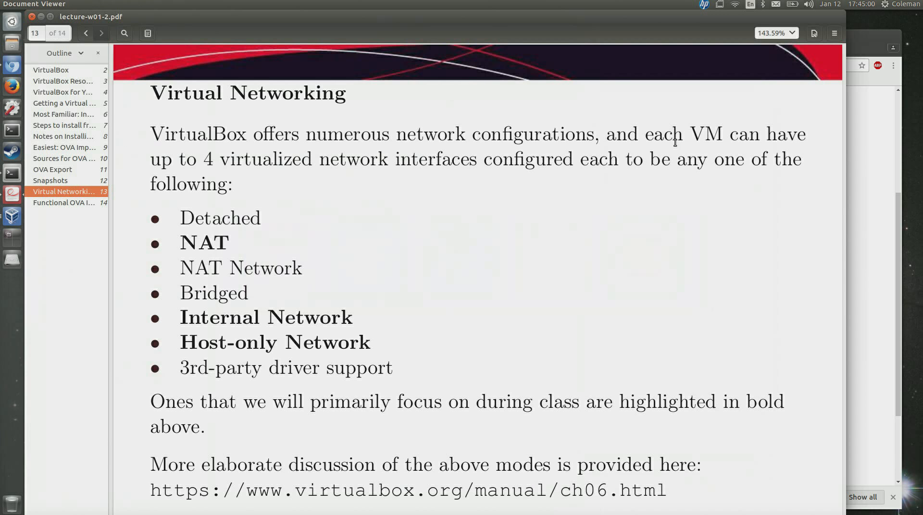
pyautogui.press('F5')
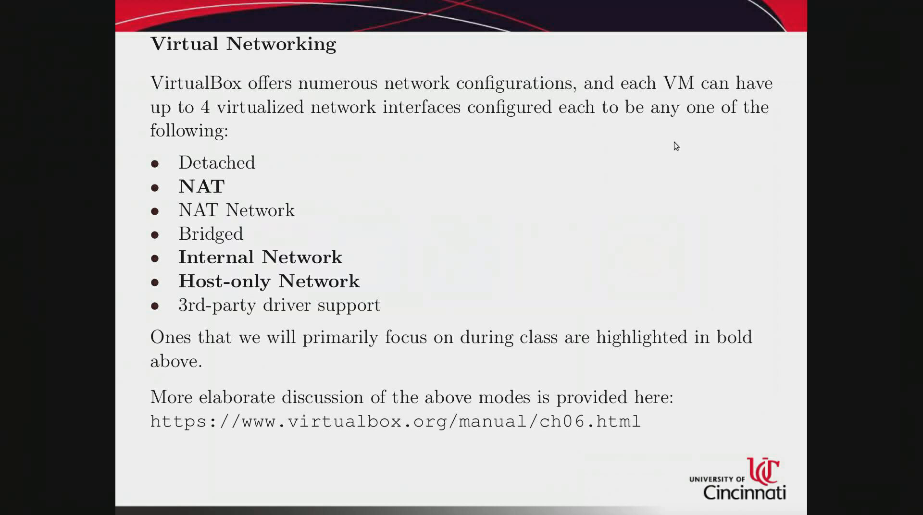